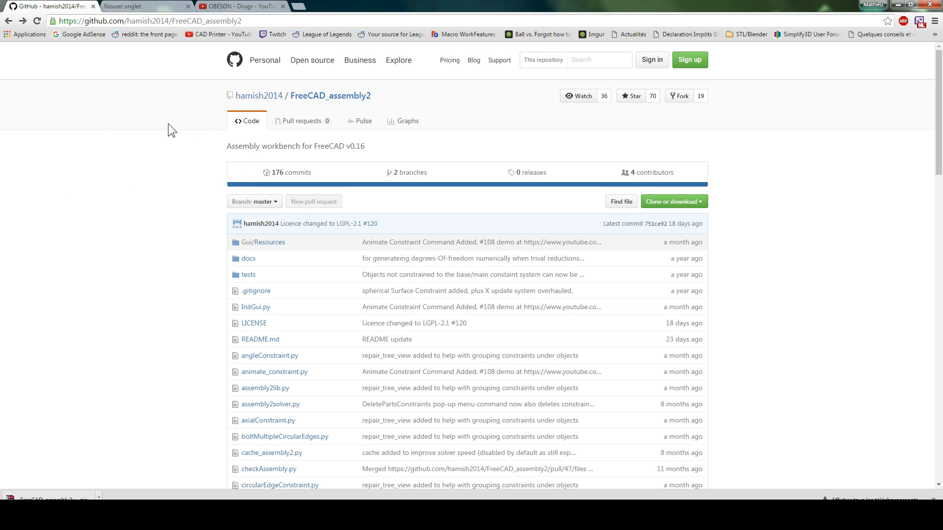
Step: Return to the Google results for freecad assembly2 and open the GitHub repository of the Assembly workbench for FreeCAD v0.16
left_click(9, 20)
left_click(71, 58)
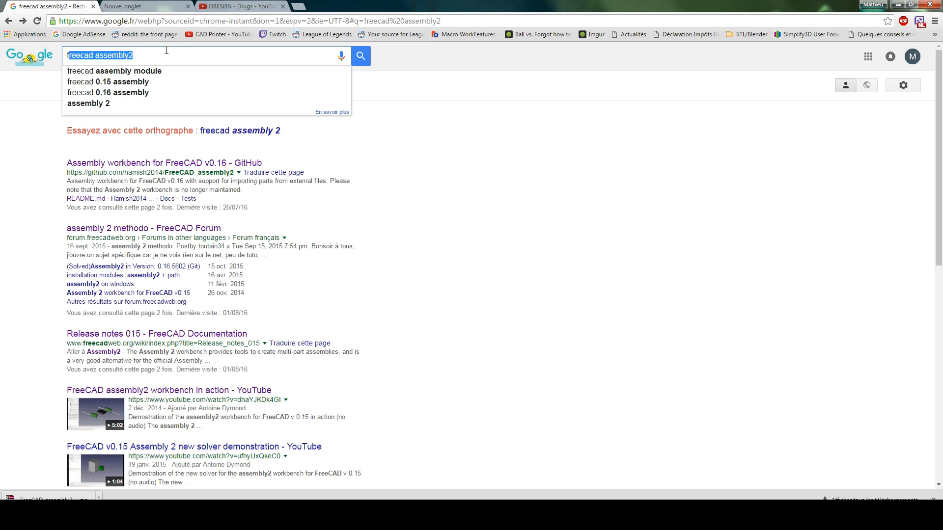
left_click(102, 168)
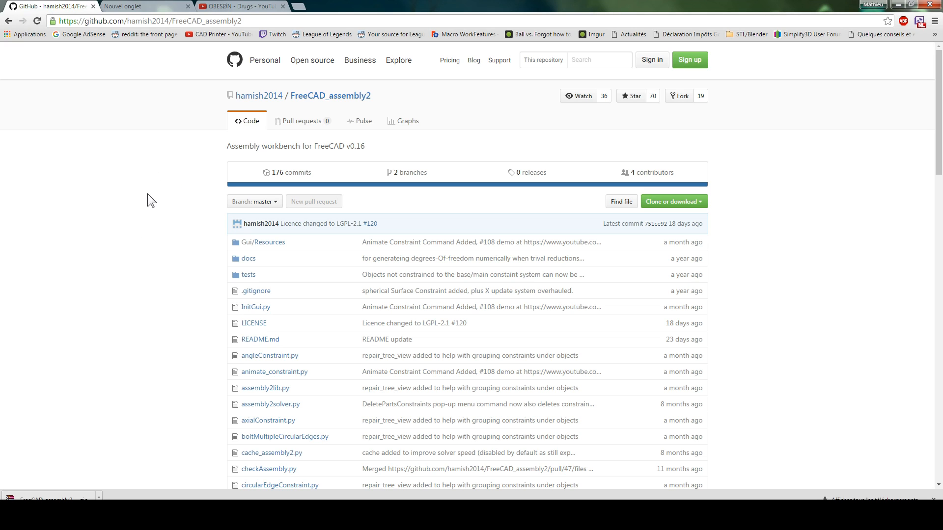
left_click_drag(373, 96, 155, 90)
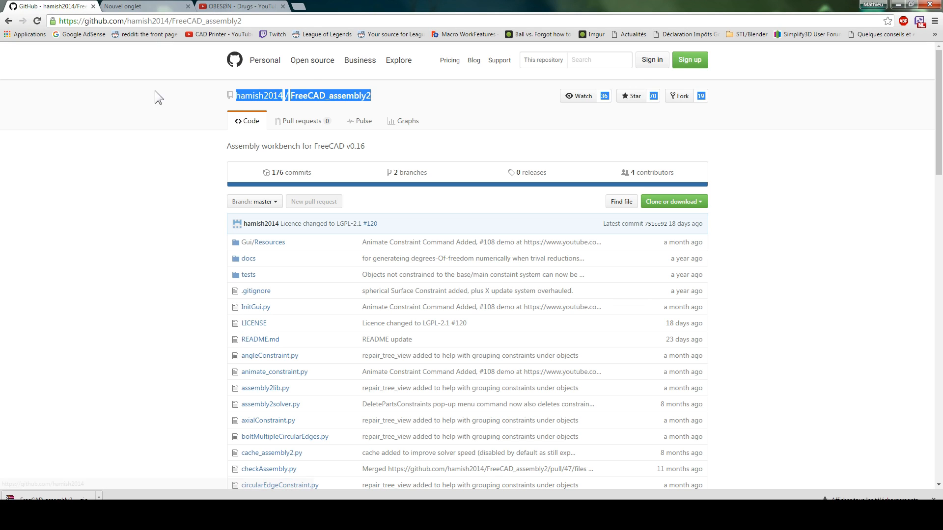
left_click(155, 91)
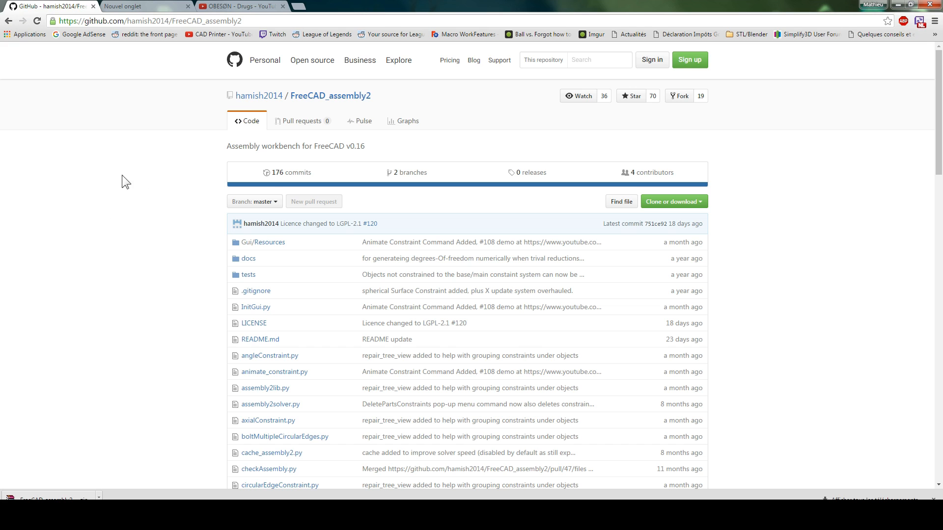
Step: Read the repository's README, covering the workbench's maintenance note, features, limitations and Windows installation instructions
scroll(106, 184, "down", 14)
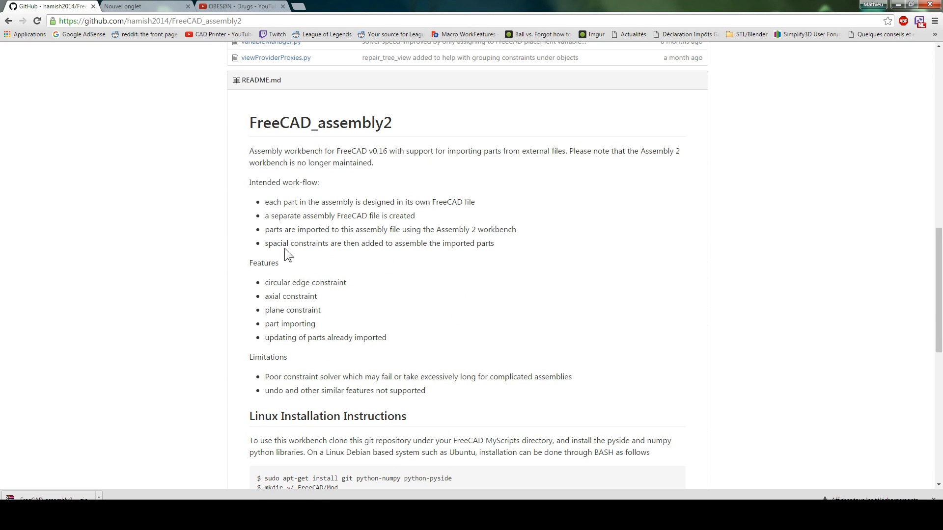
scroll(609, 310, "down", 3)
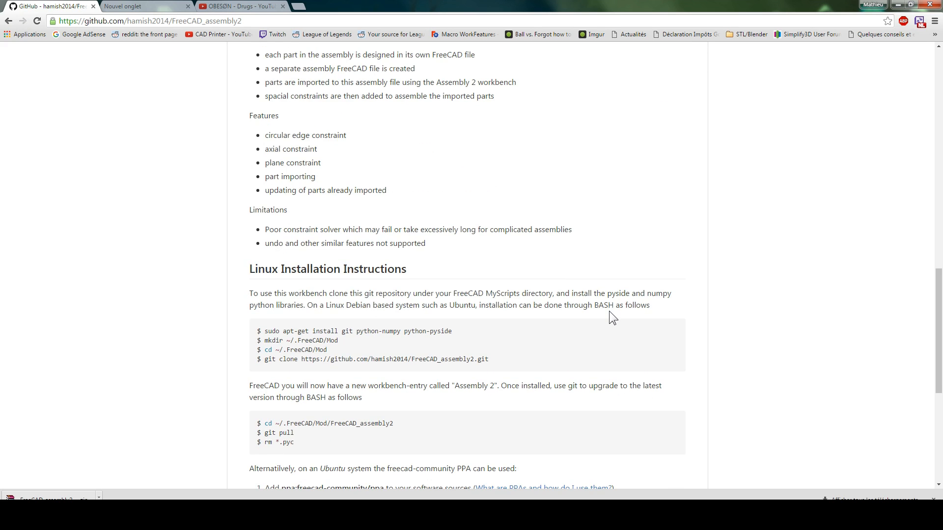
scroll(609, 311, "up", 2)
scroll(609, 311, "down", 7)
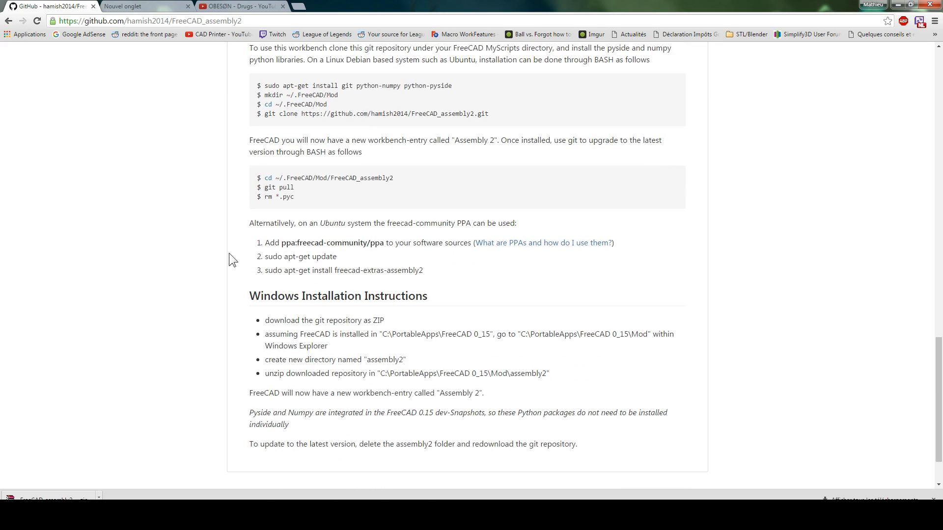
scroll(383, 326, "up", 8)
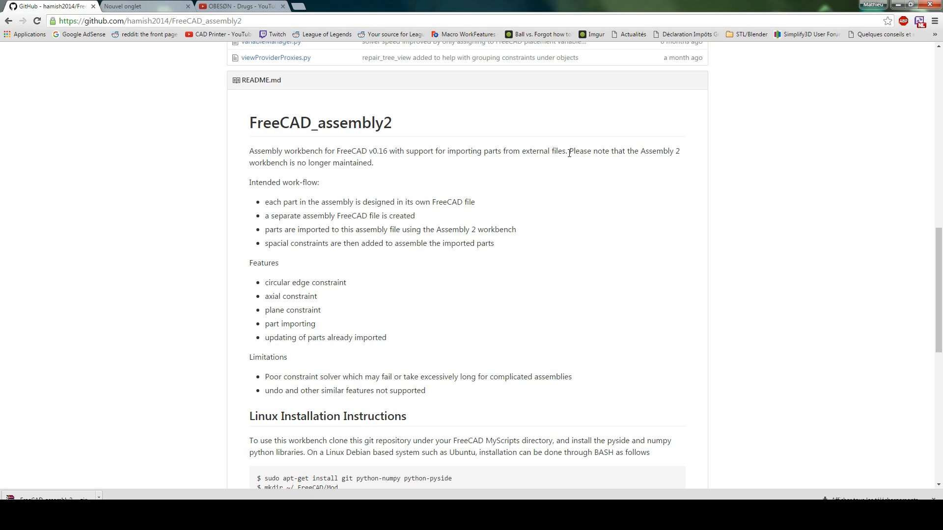
left_click_drag(570, 156, 701, 159)
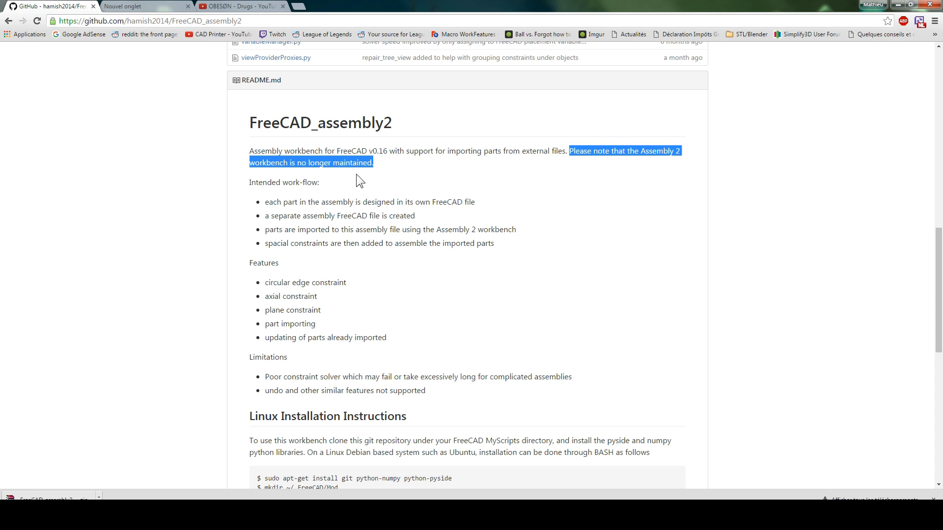
scroll(151, 259, "up", 15)
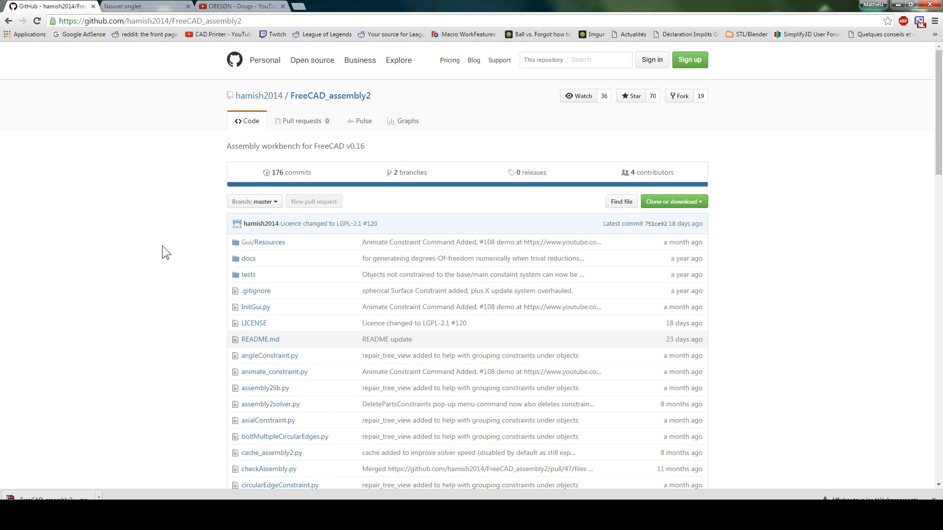
Step: Download the FreeCAD_assembly2 repository as a ZIP and show the downloaded archive in its folder
left_click(703, 203)
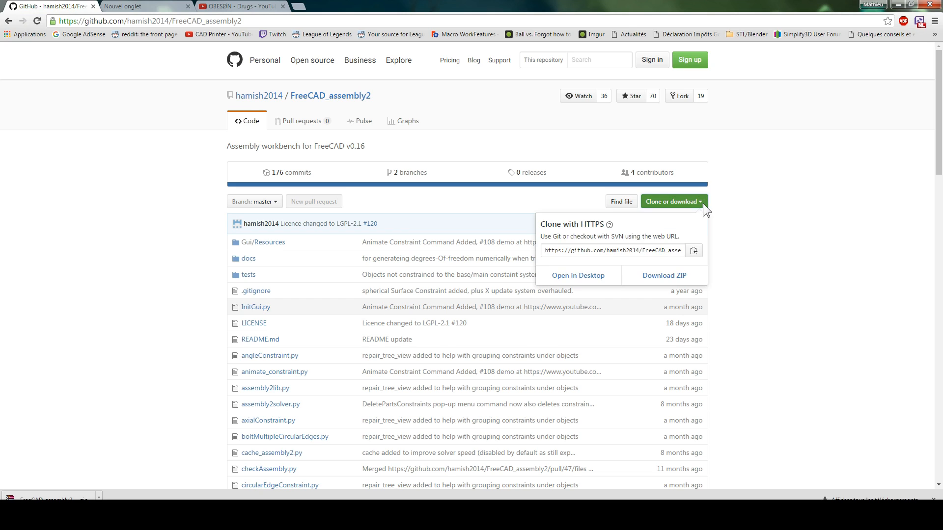
left_click(657, 279)
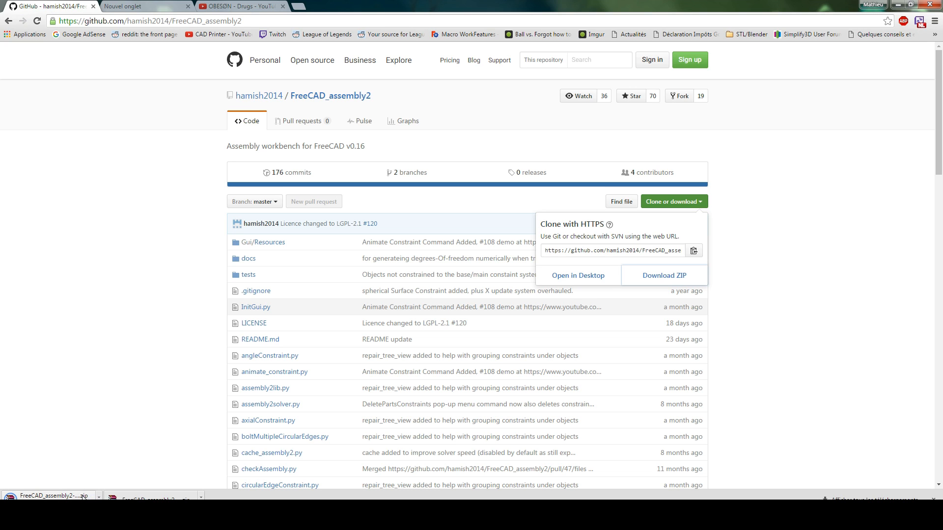
left_click(98, 496)
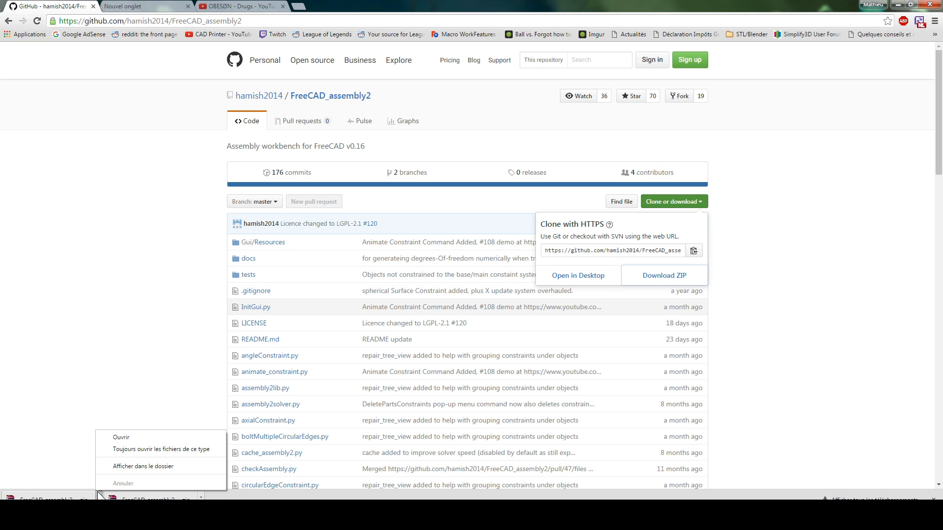
left_click(131, 467)
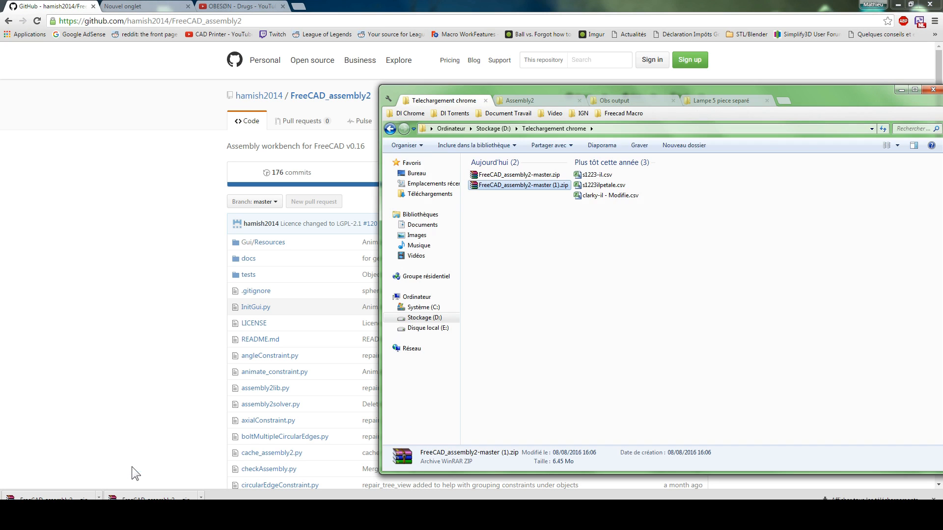
Step: Delete the duplicate archive FreeCAD_assembly2-master (1).zip from the download folder
left_click(517, 176)
left_click(517, 187)
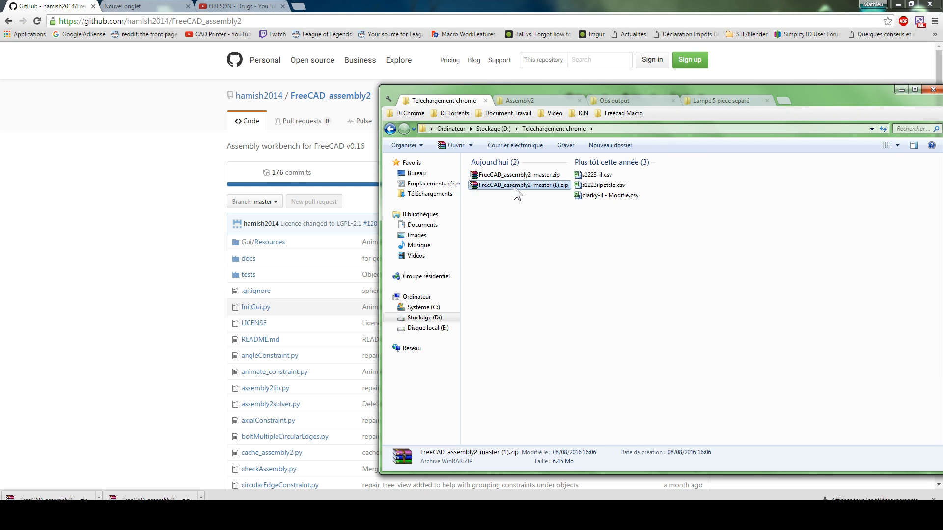
key("Delete")
key("Return")
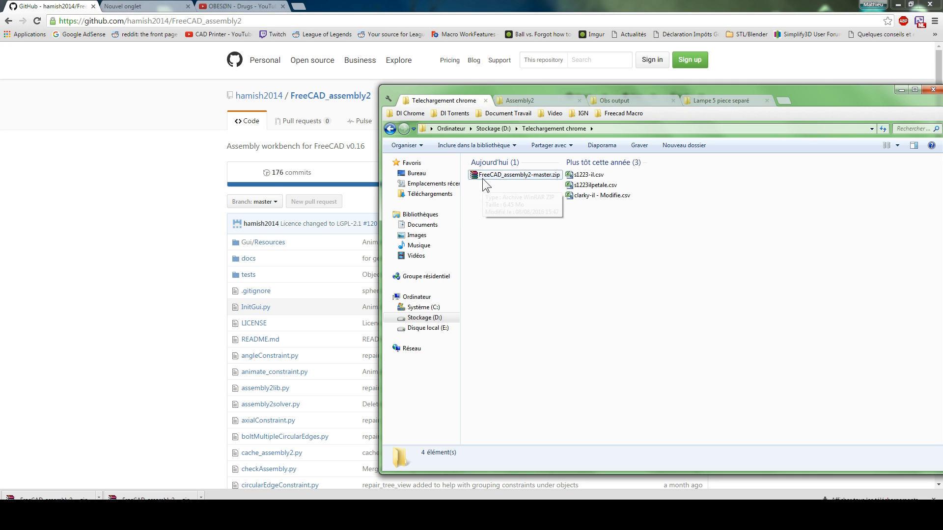
Step: Open FreeCAD_assembly2-master.zip in WinRAR and enter its FreeCAD_assembly2-master folder
left_click(497, 175)
double_click(497, 175)
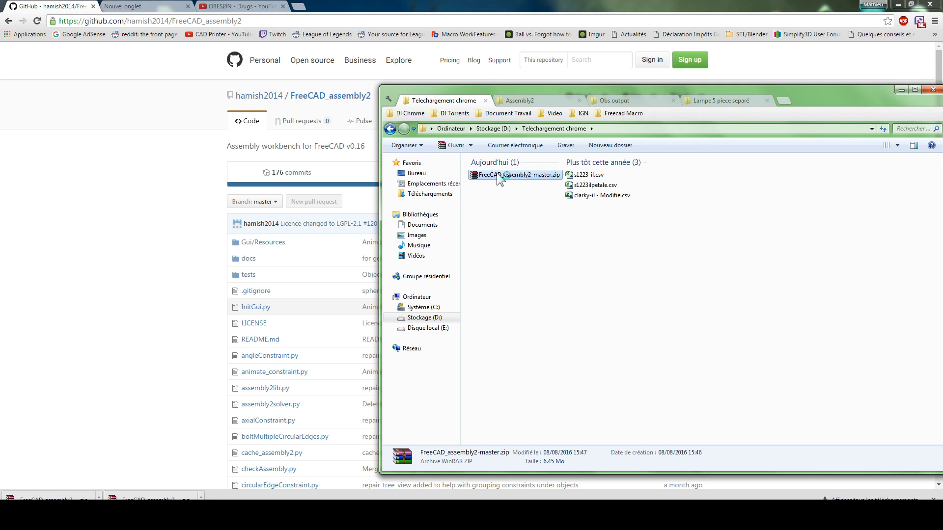
left_click_drag(425, 150, 870, 135)
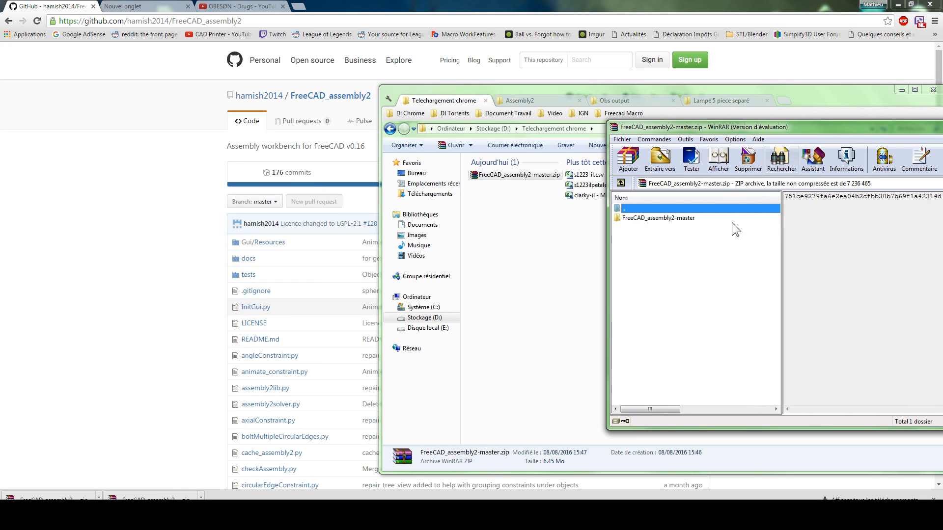
double_click(669, 220)
double_click(645, 209)
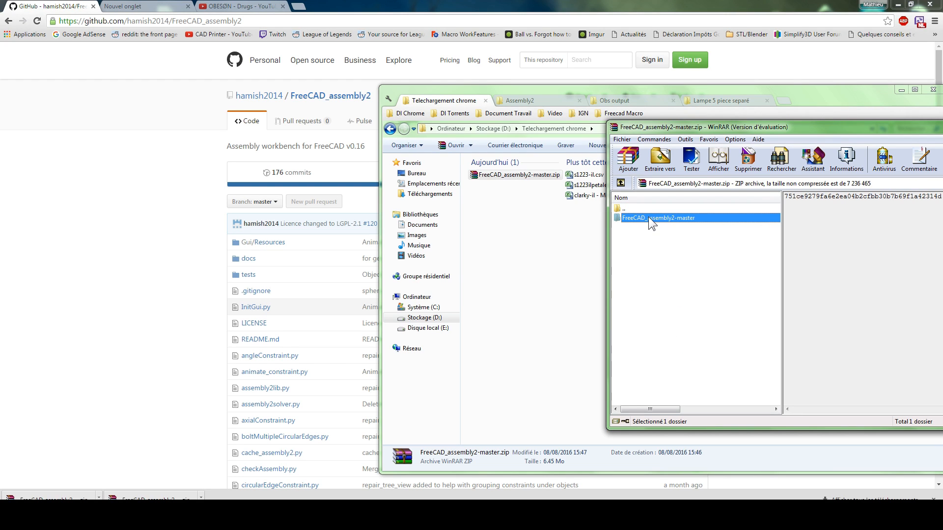
double_click(649, 218)
mouse_move(774, 207)
left_mouse_down()
mouse_move(787, 310)
mouse_move(775, 191)
left_mouse_up()
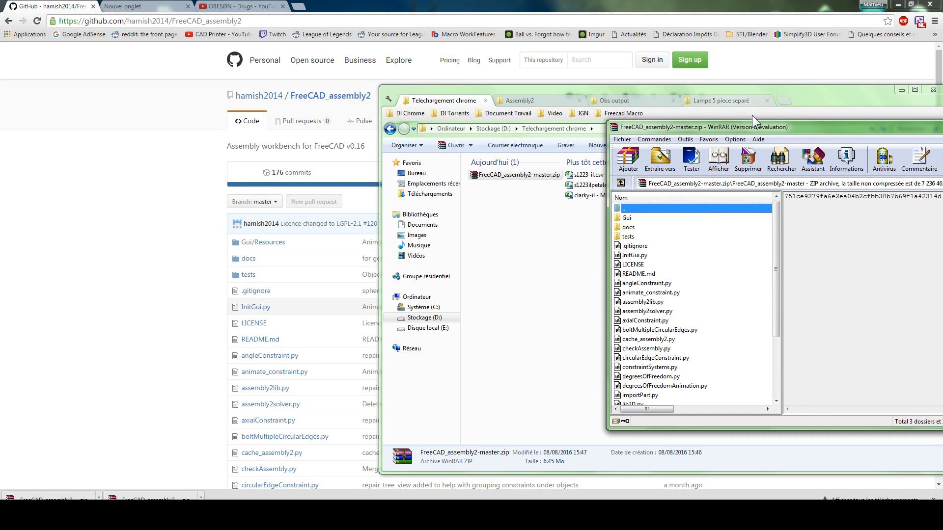
Step: Switch back to the file explorer and open the Mod folder of FreeCAD 0.16 under Programmes on drive E
left_click(809, 93)
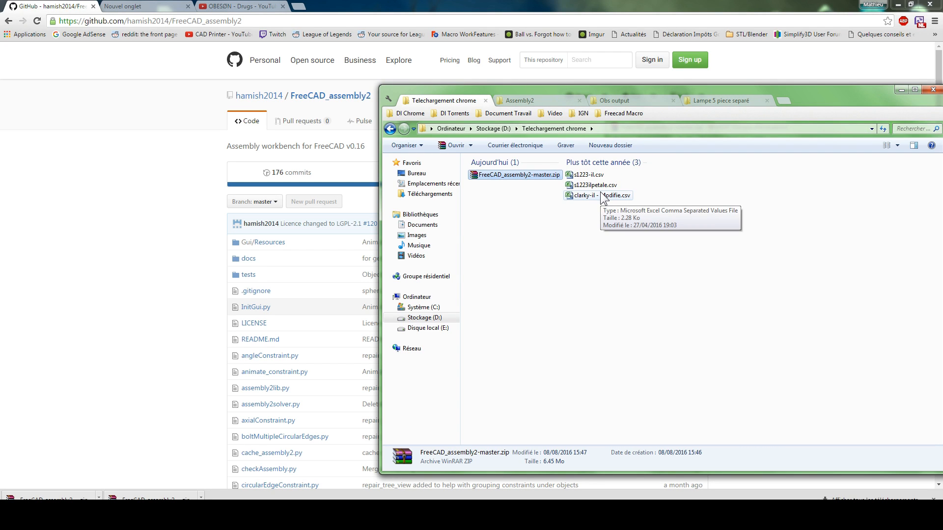
left_click(529, 104)
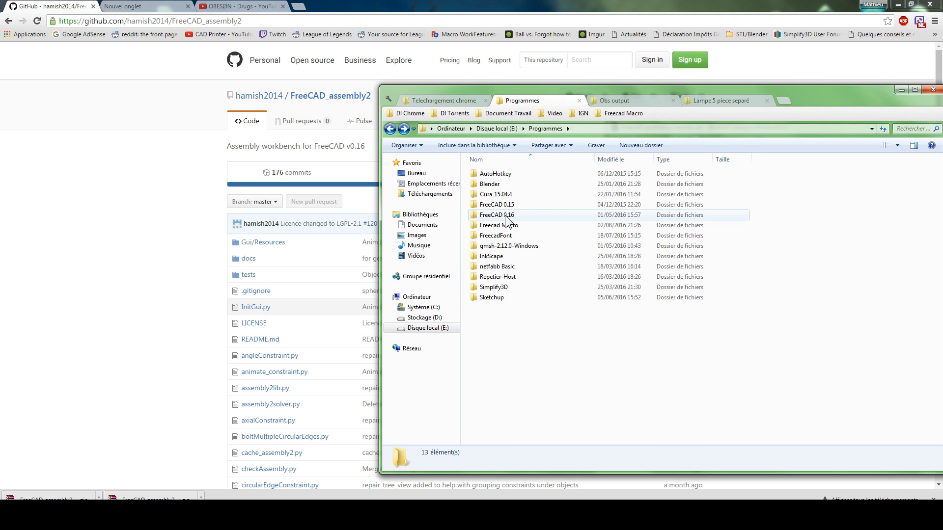
double_click(505, 215)
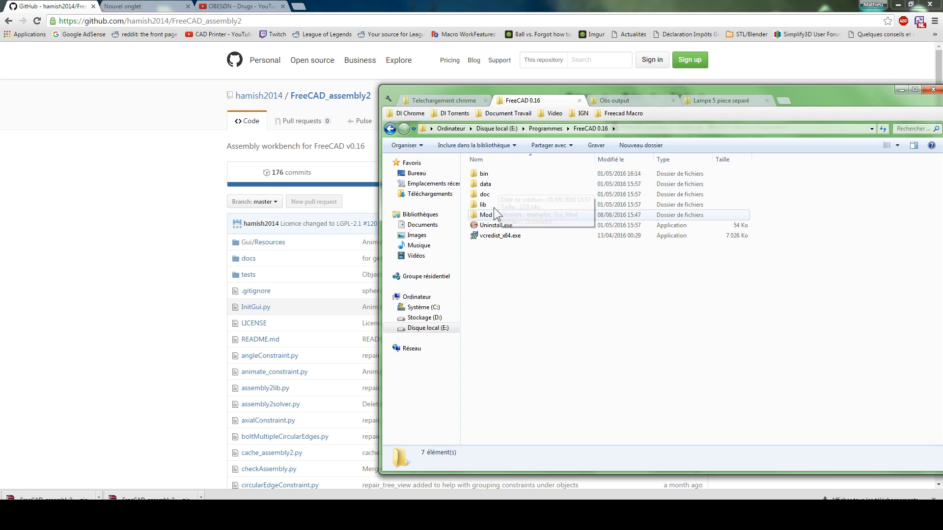
double_click(494, 214)
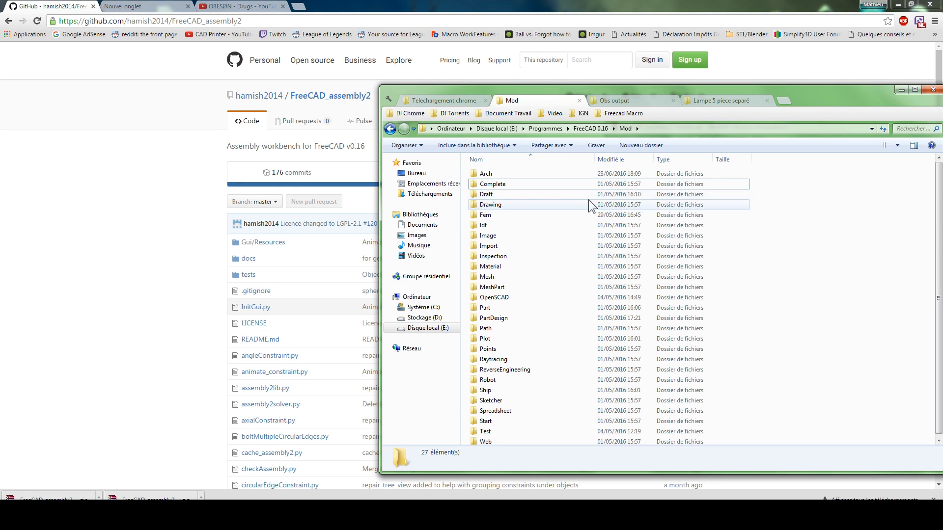
Step: Create a new folder named Assembly2 inside Mod and open it
right_click(789, 262)
mouse_move(848, 392)
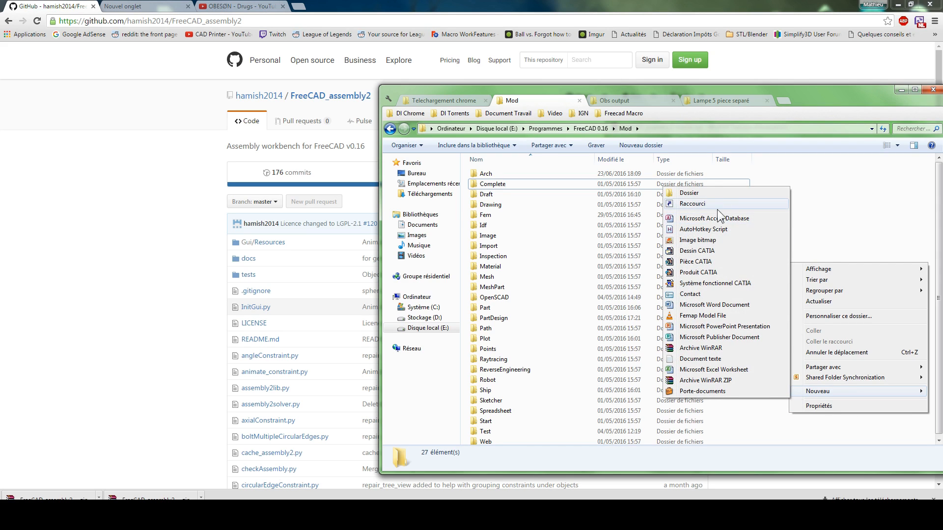
left_click(715, 191)
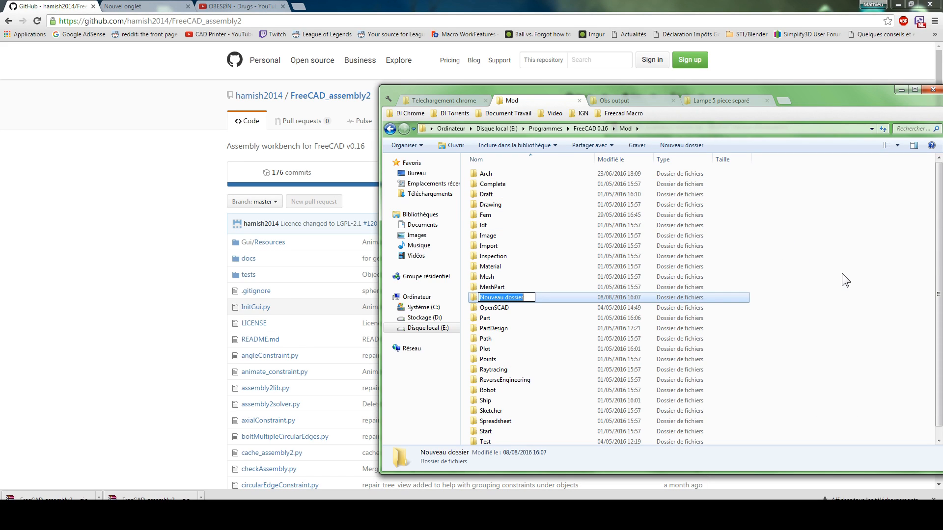
type("Assem")
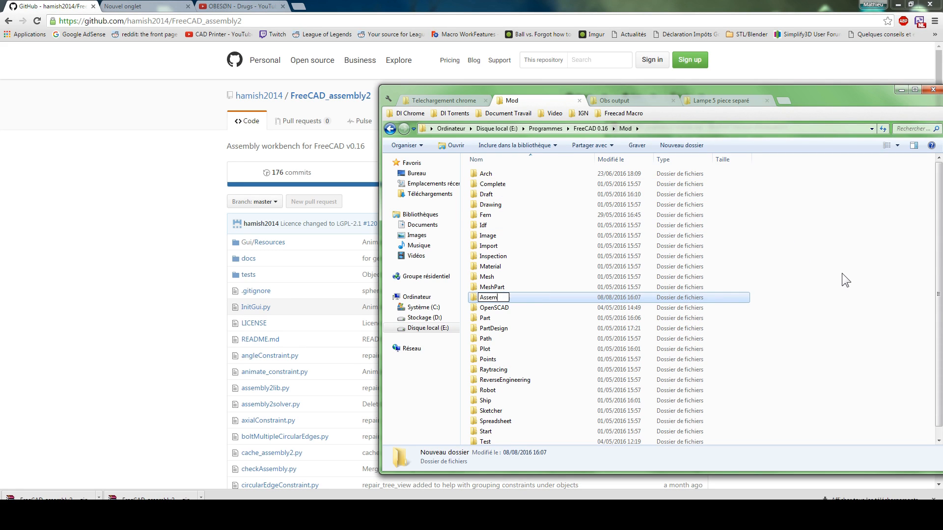
type("bly2")
key("Return")
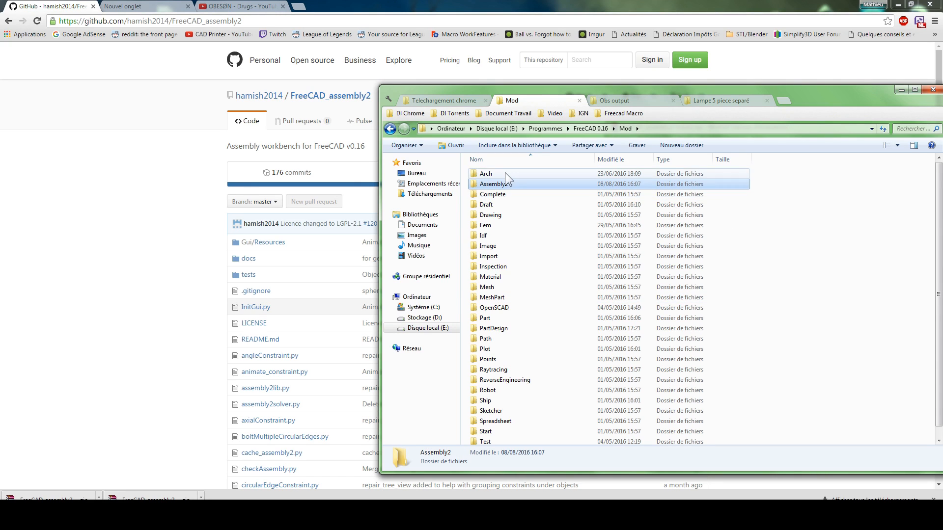
double_click(497, 183)
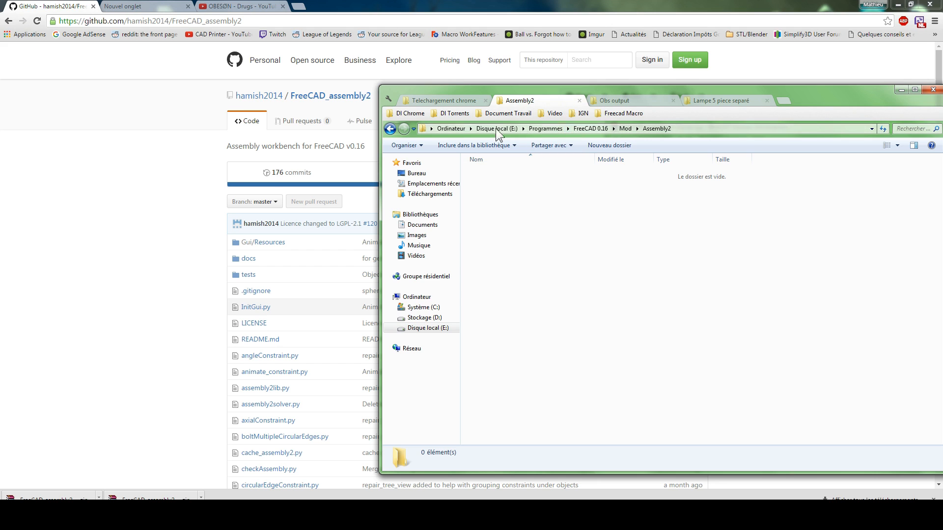
Step: Extract all folders and files inside the archive's FreeCAD_assembly2-master folder into Assembly2, and go back to the Mod folder
left_click(236, 516)
left_click_drag(715, 124, 554, 204)
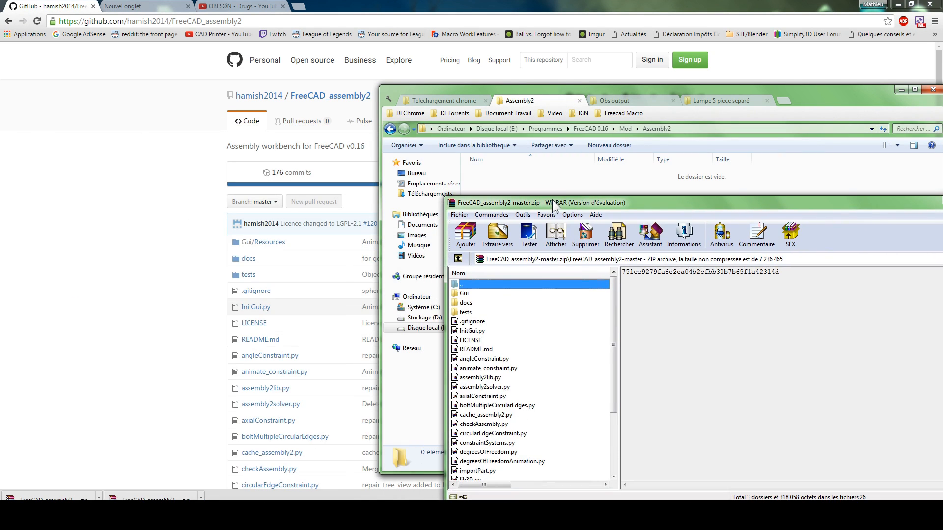
left_click(484, 297)
scroll(537, 305, "down", 3)
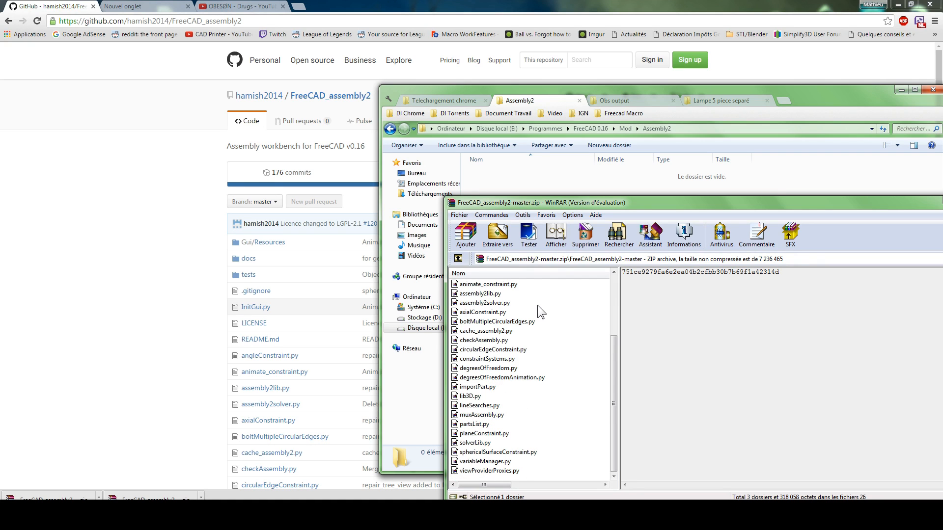
left_click(473, 469, "shift")
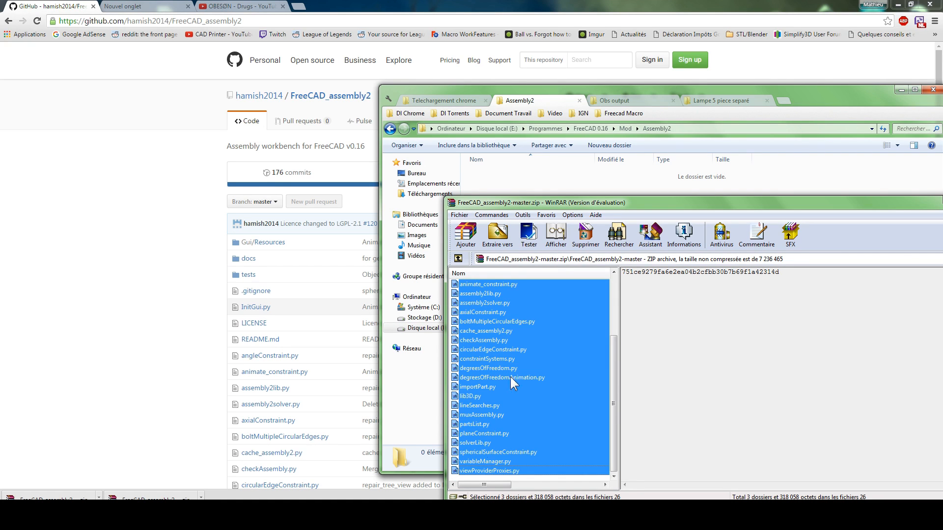
left_click_drag(478, 304, 526, 181)
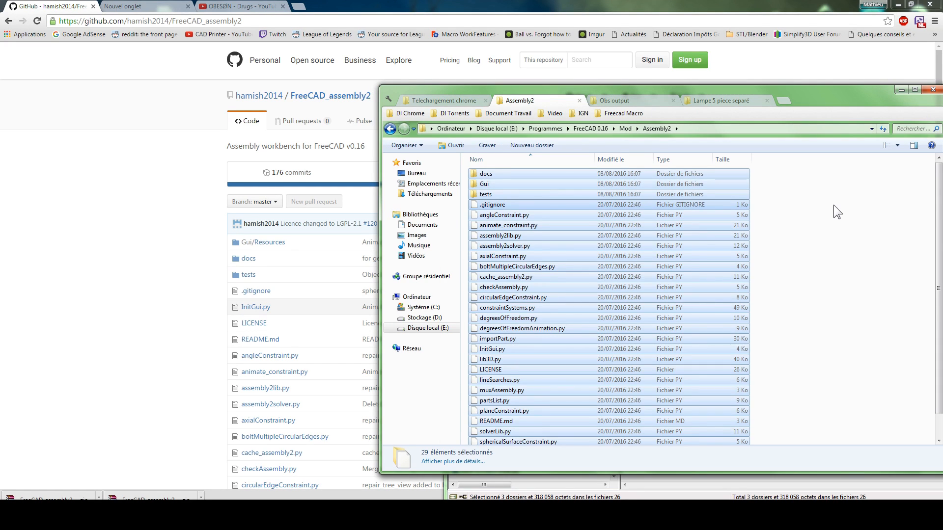
left_click(834, 206)
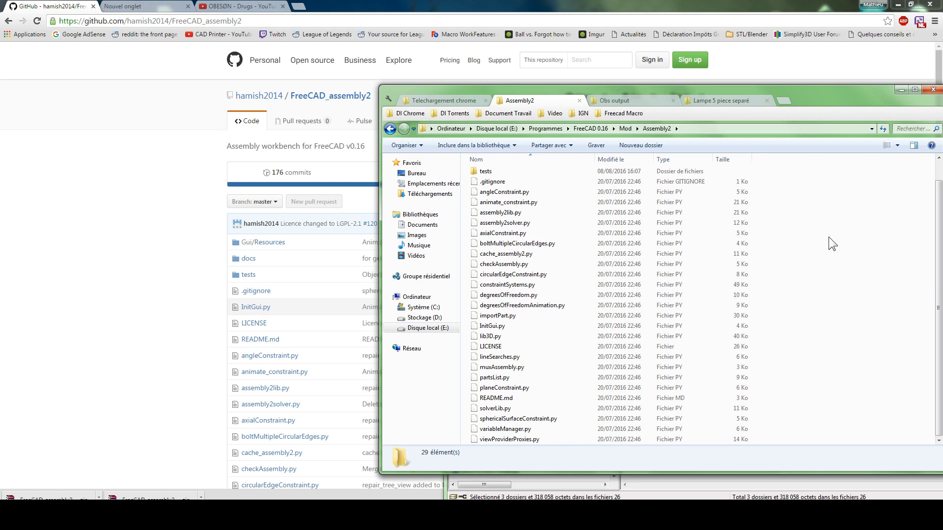
left_click(390, 129)
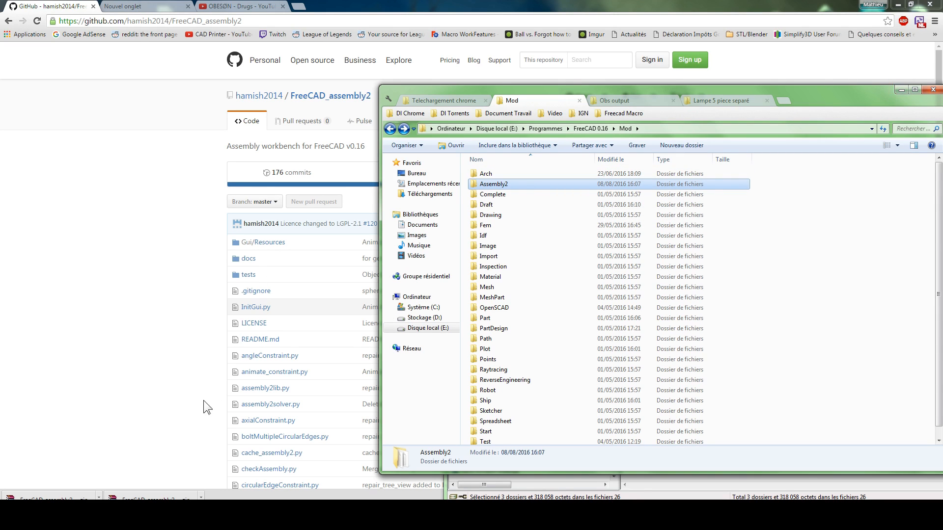
Step: Switch to FreeCAD and activate the Assembly 2 workbench
left_click(168, 388)
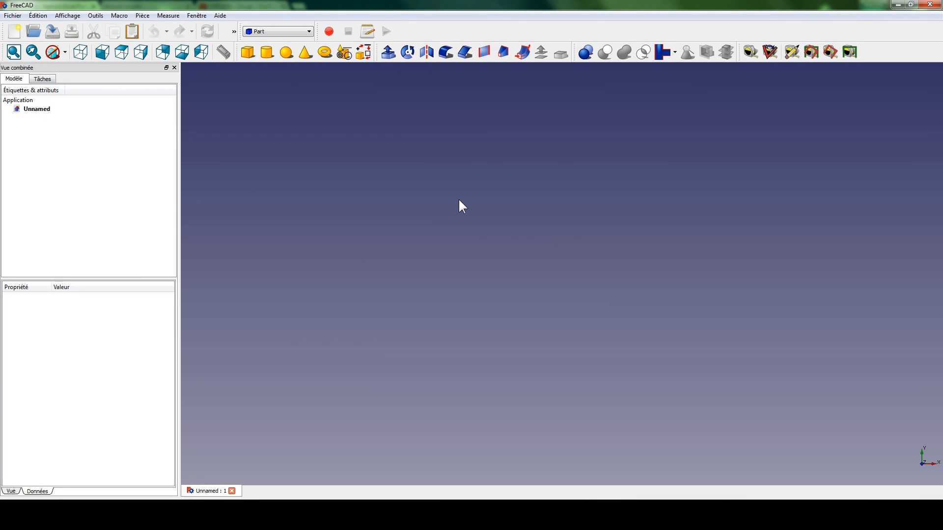
left_click(284, 32)
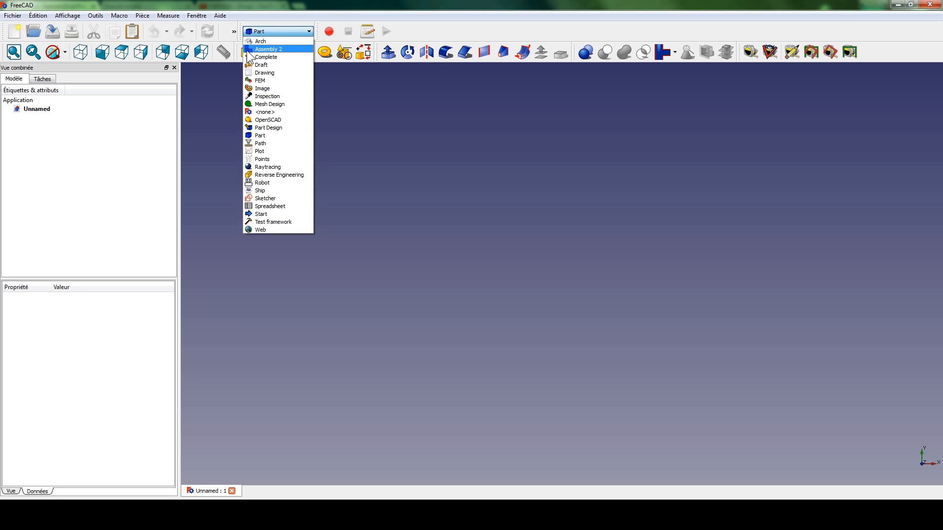
left_click(265, 49)
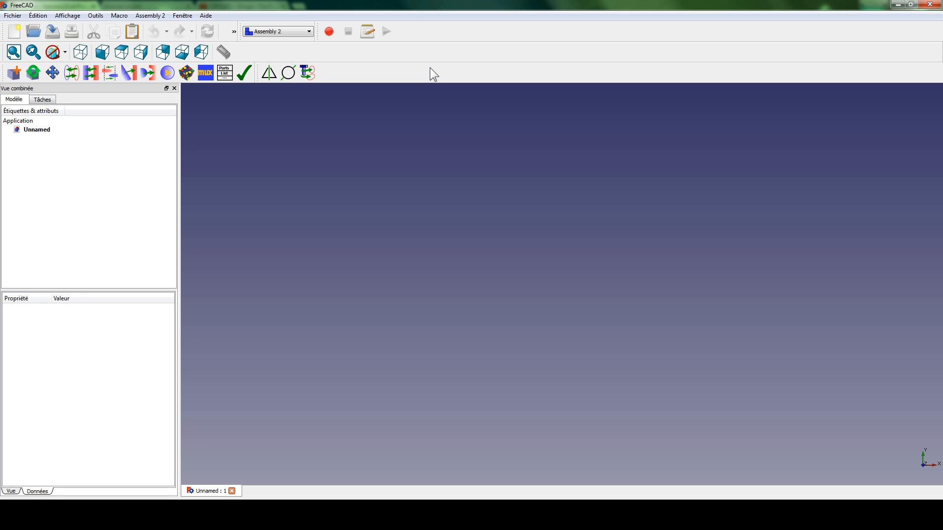
Step: Replace the open Unnamed document with a new one and save it as Assemblage.FCStd in the Part folder, overwriting the existing file
key("ctrl+n")
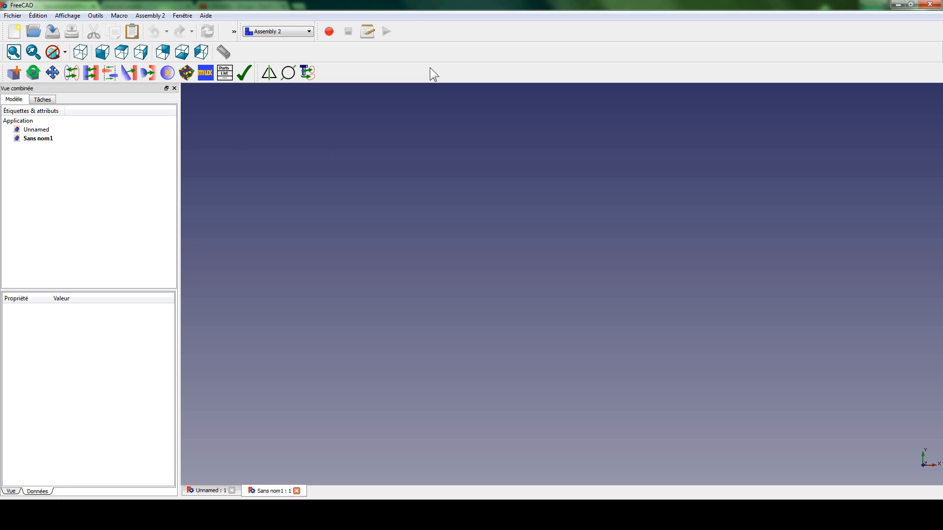
left_click(232, 490)
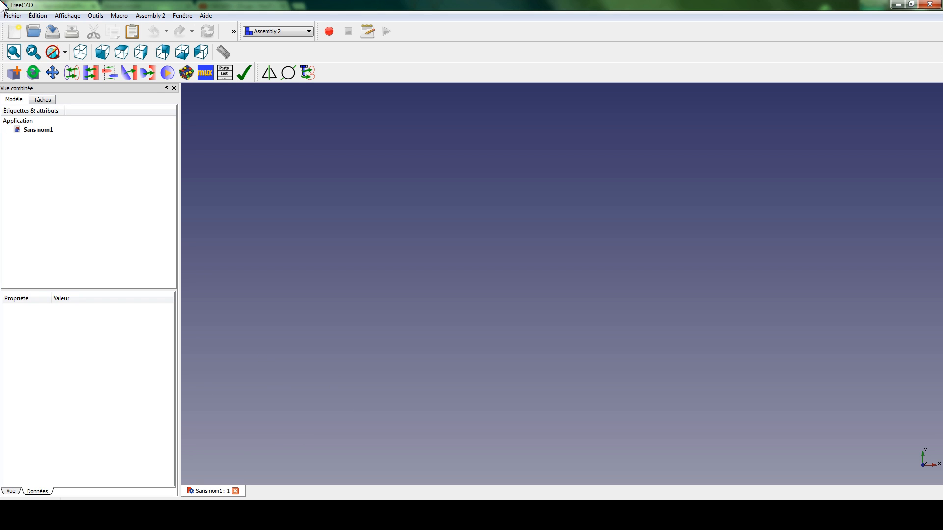
left_click(13, 15)
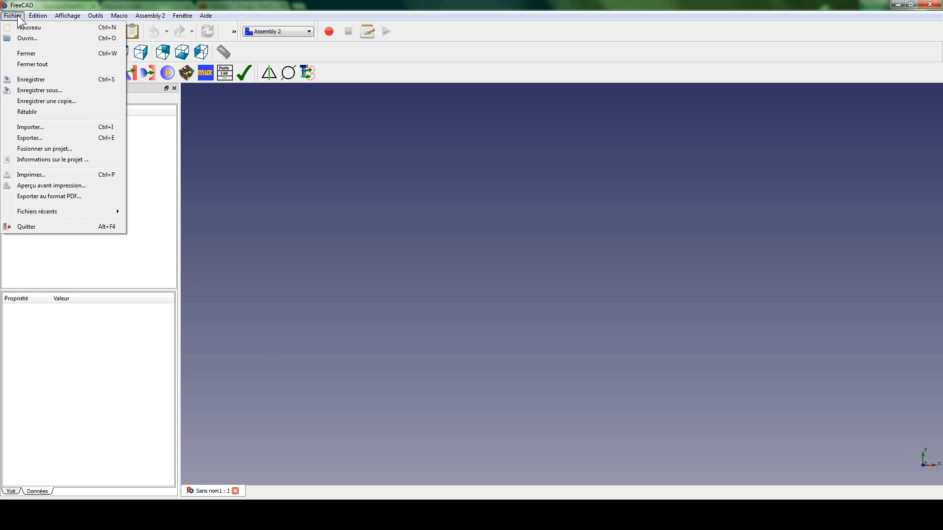
left_click(46, 89)
left_click(261, 145)
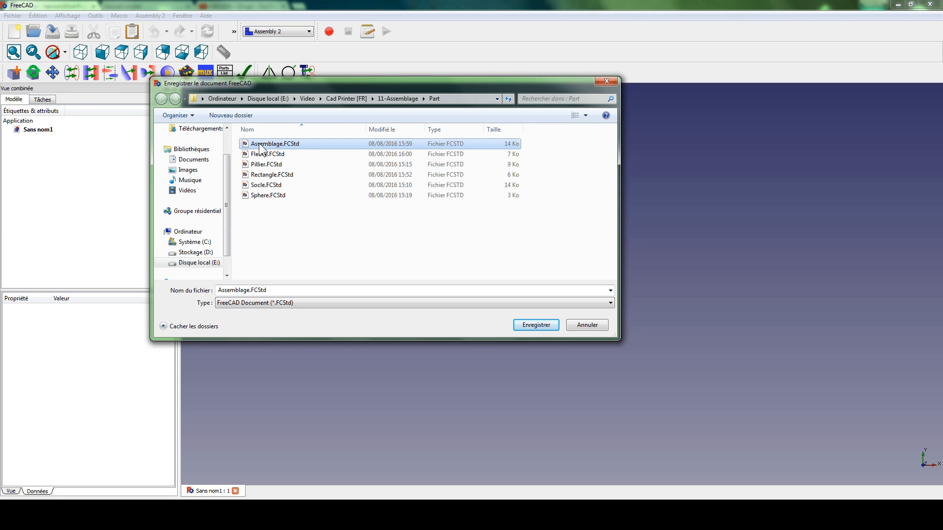
left_click(524, 326)
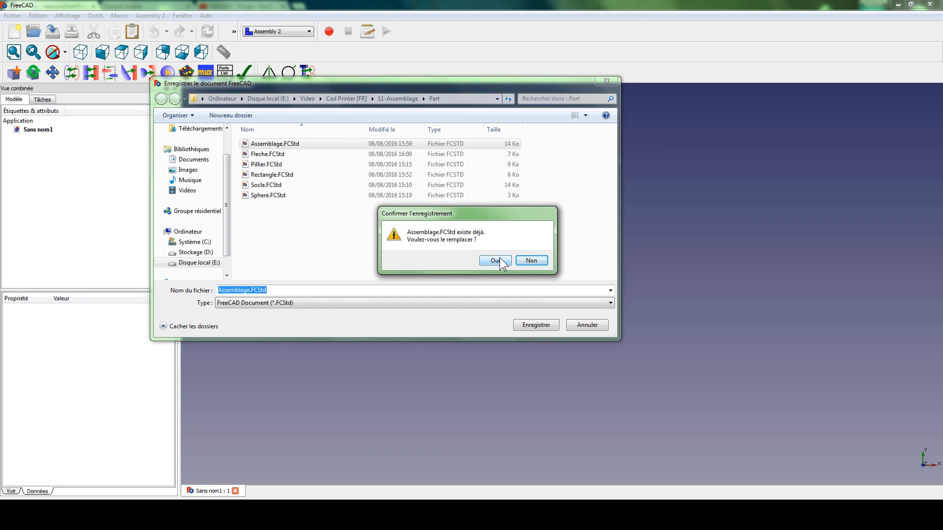
left_click(501, 262)
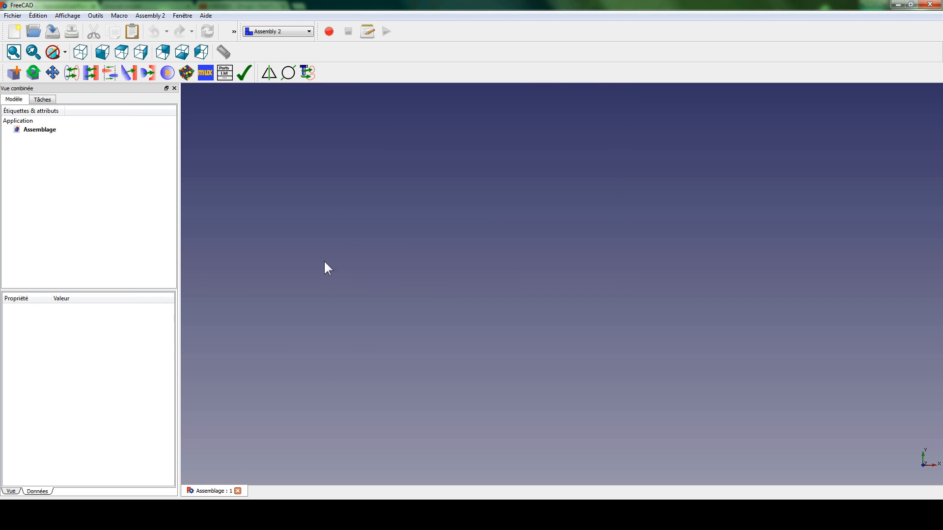
left_click(268, 31)
left_click(267, 31)
left_click(267, 31)
left_click(267, 30)
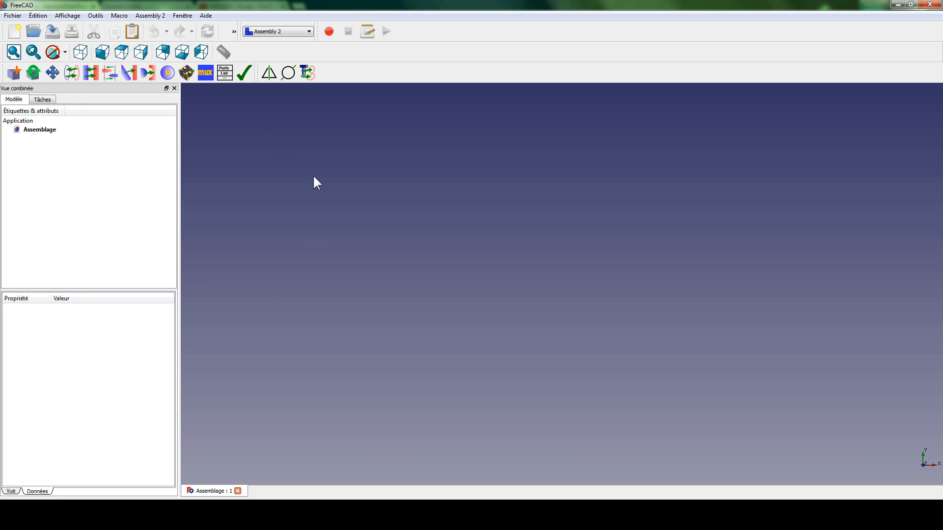
Step: Import the arrow part from Fleche.FCStd into the assembly
left_click(15, 73)
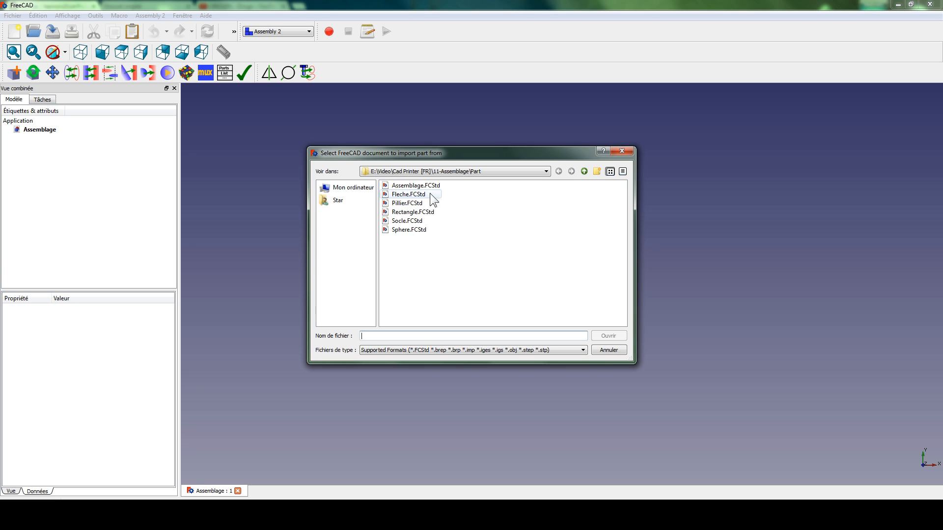
left_click(404, 194)
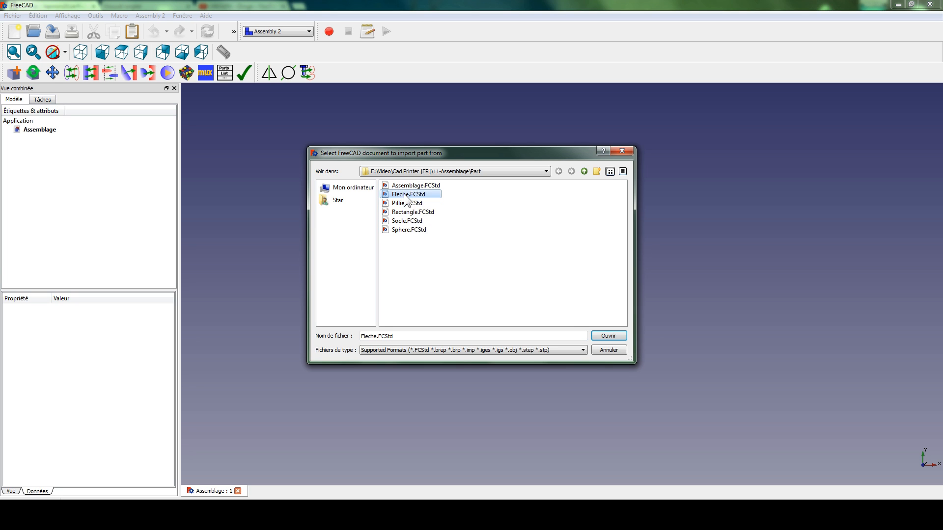
left_click(614, 336)
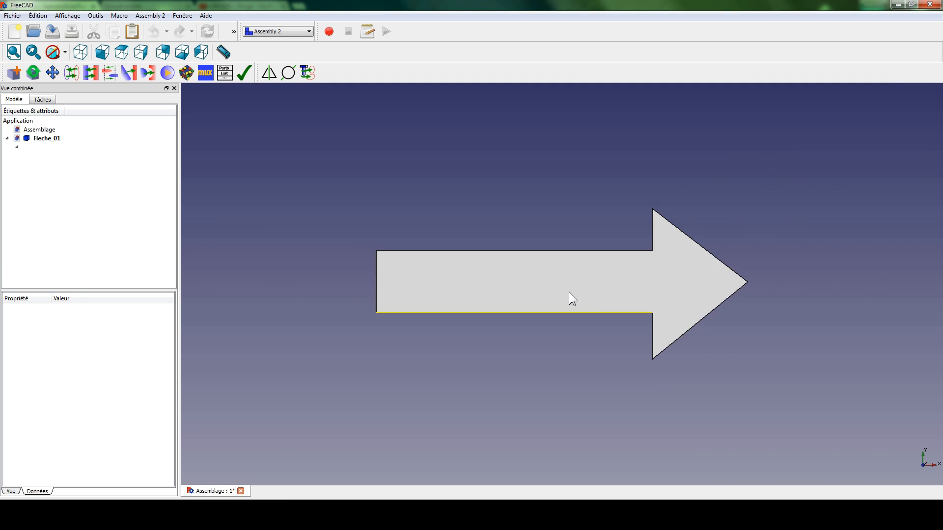
scroll(385, 193, "down", 4)
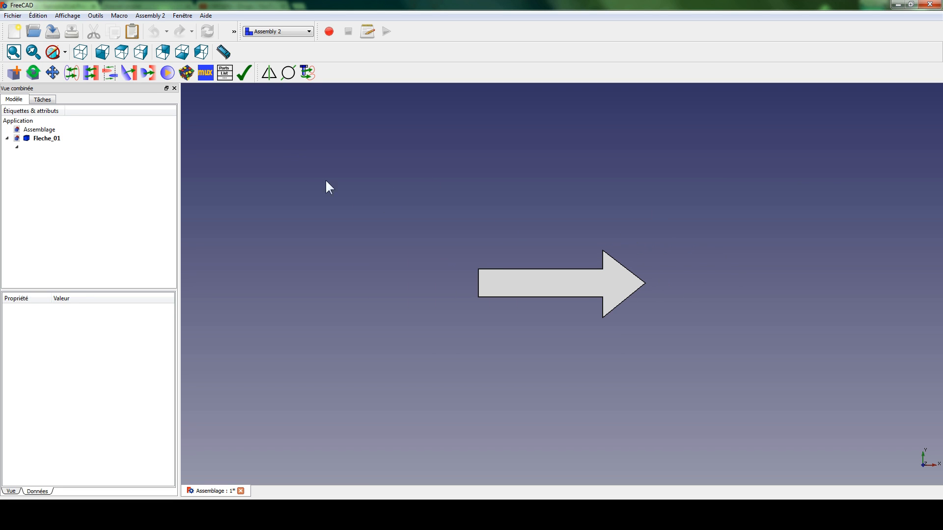
Step: Import the pillar part from Pillier.FCStd and place it above and to the left of the arrow
left_click(14, 73)
left_click(407, 203)
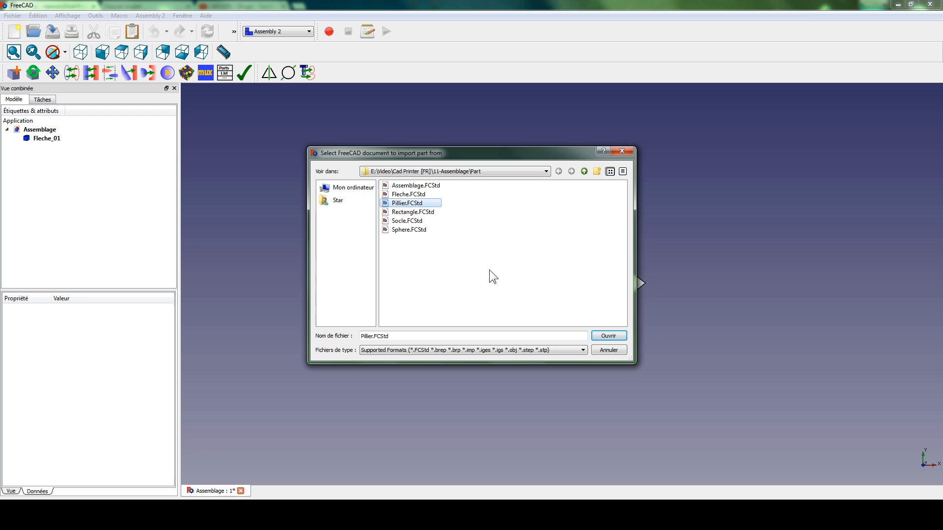
left_click(608, 336)
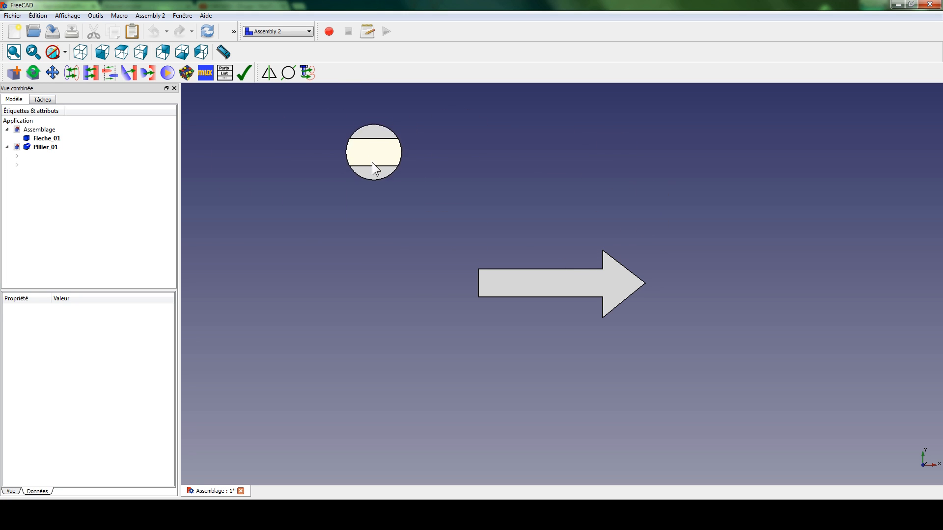
left_click(330, 156)
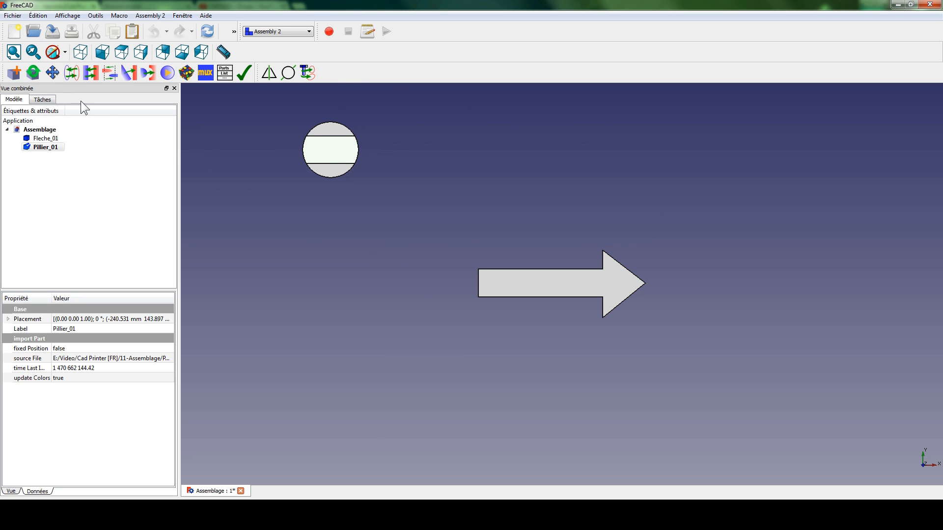
Step: Import the block from Rectangle.FCStd and place it above the arrow, to the right of the pillar
left_click(15, 73)
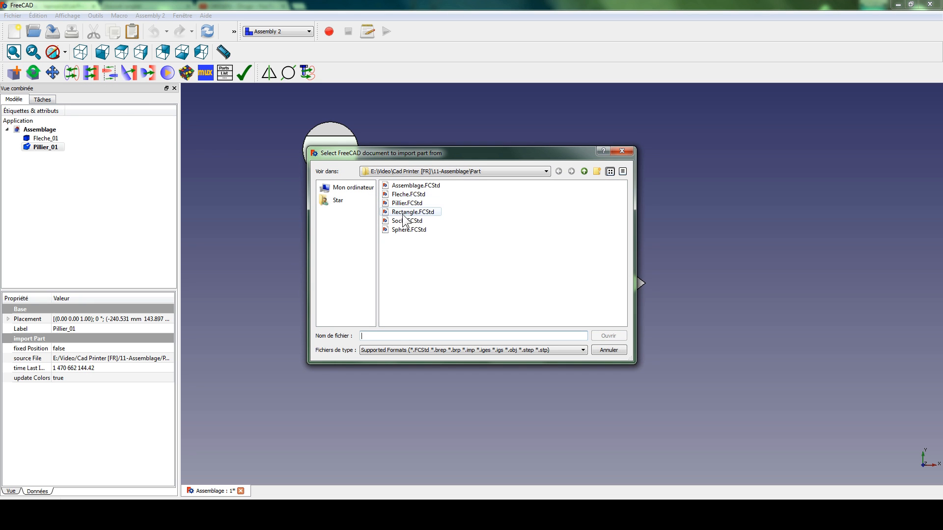
left_click(401, 216)
left_click(611, 336)
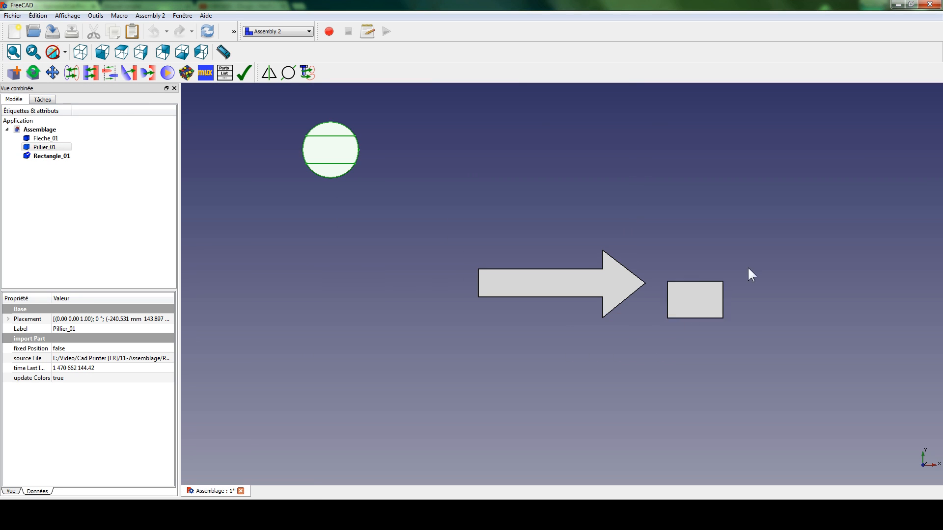
left_click(577, 150)
Step: Import the base part from Socle.FCStd and place it to the right of the arrow and the rectangular block
left_click(20, 78)
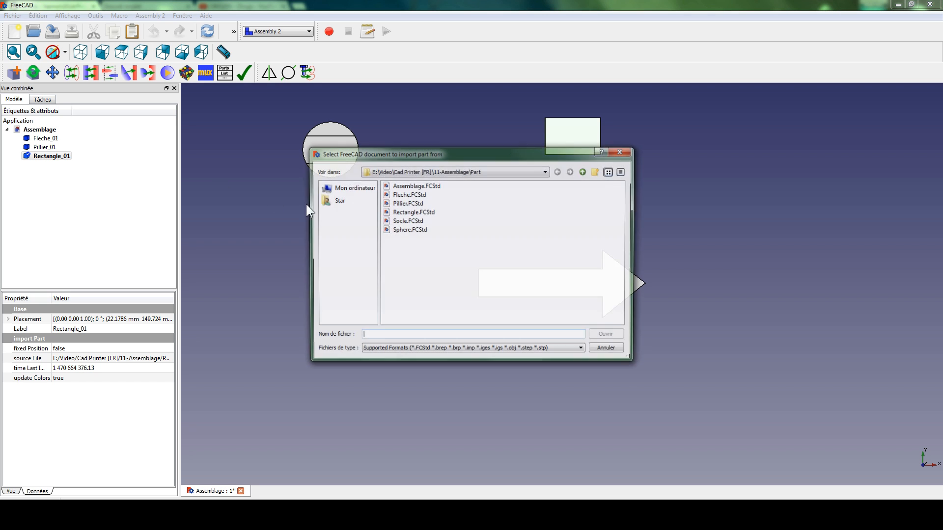
left_click(395, 221)
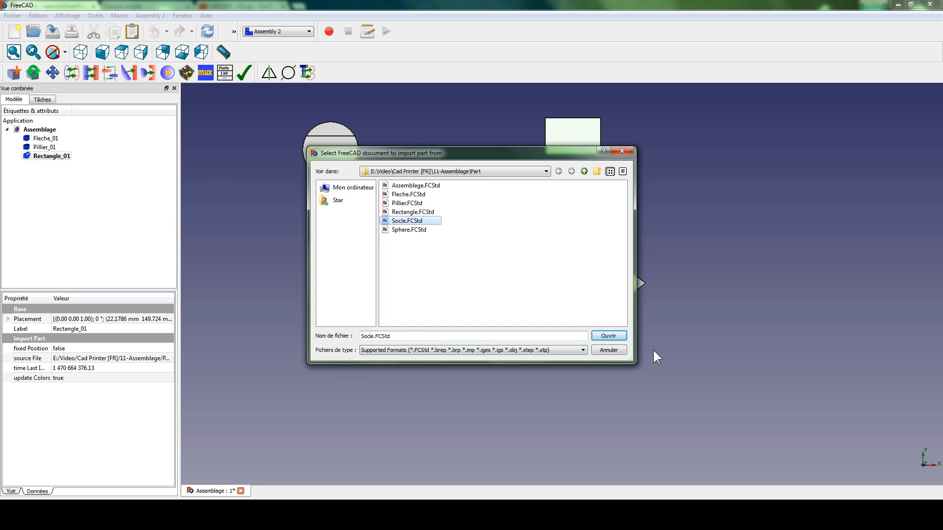
left_click(614, 335)
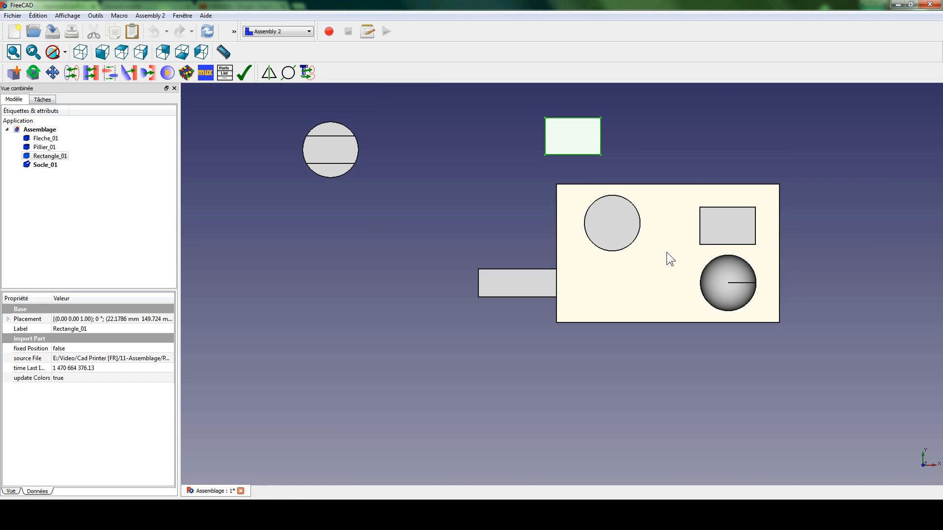
left_click(810, 226)
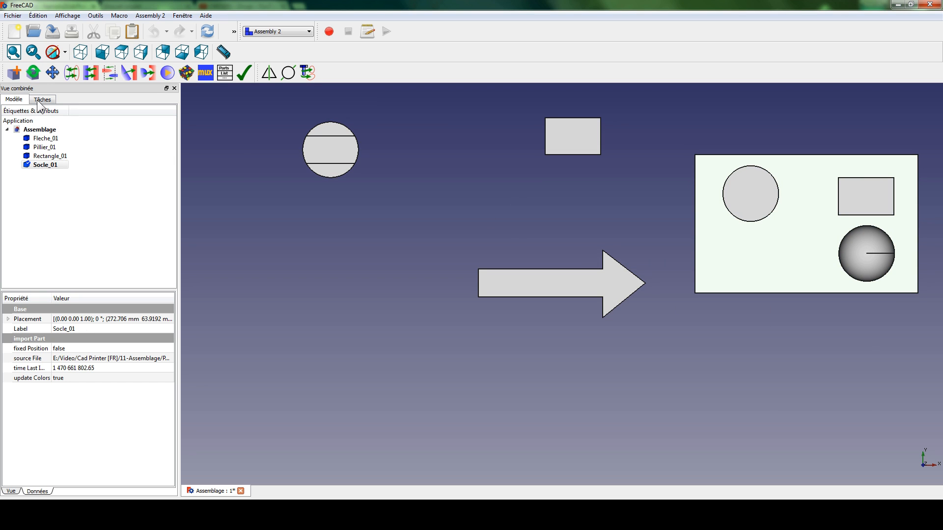
Step: Import the sphere from Sphere.FCStd and place it just above the arrow's tail, between the pillar and the rectangular block
left_click(14, 72)
left_click(402, 229)
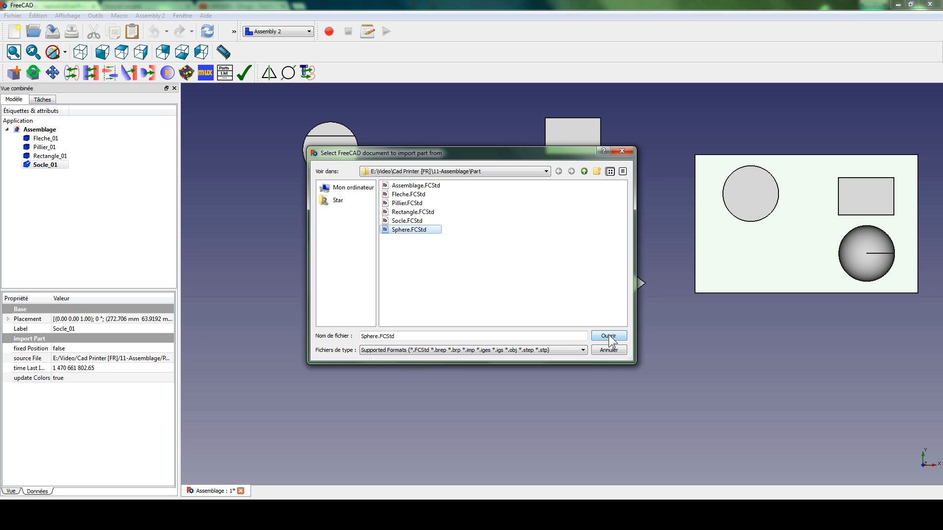
left_click(610, 337)
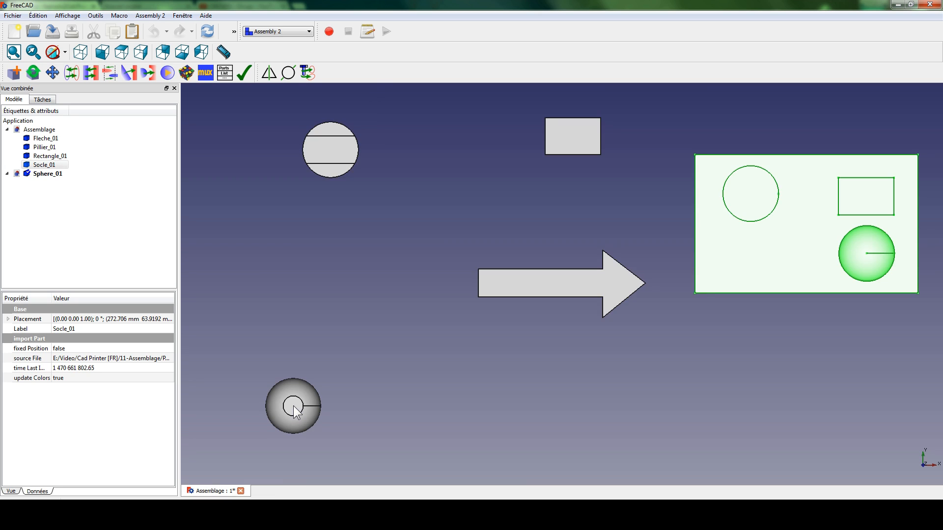
left_click(448, 212)
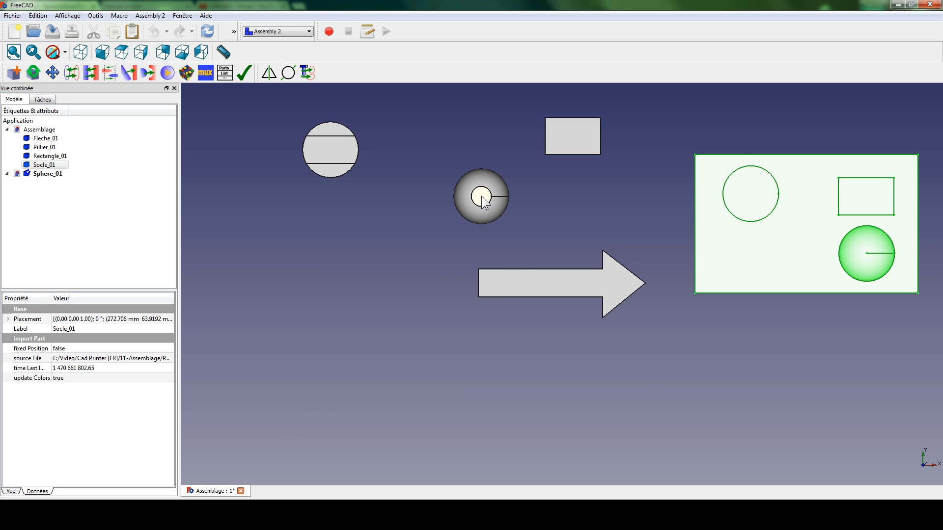
left_click(482, 197)
Step: Save the Assemblage document with all five imported parts and clear the selection
middle_click_drag(674, 327, 555, 367)
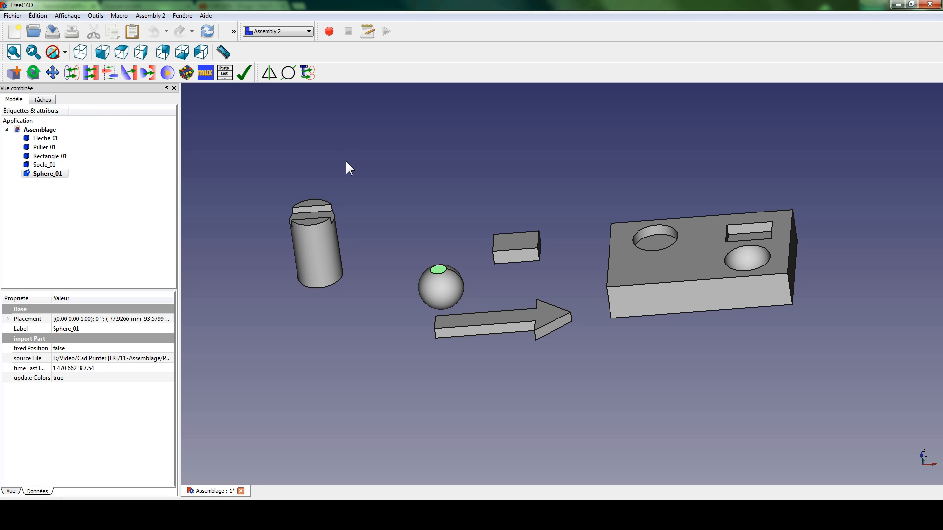
key("ctrl+s")
mouse_move(617, 191)
middle_mouse_down()
mouse_move(593, 181)
mouse_move(596, 190)
mouse_move(600, 159)
mouse_move(591, 212)
mouse_move(600, 193)
middle_mouse_up()
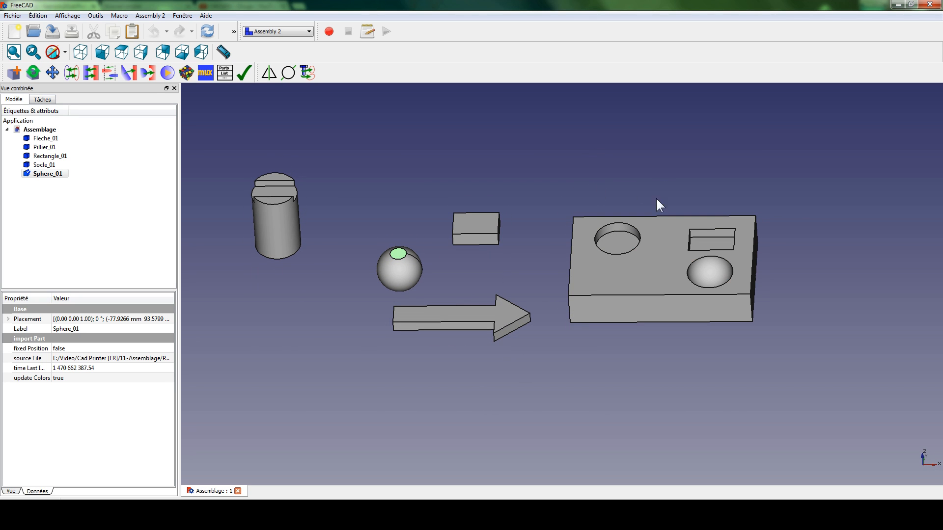
left_click(647, 188)
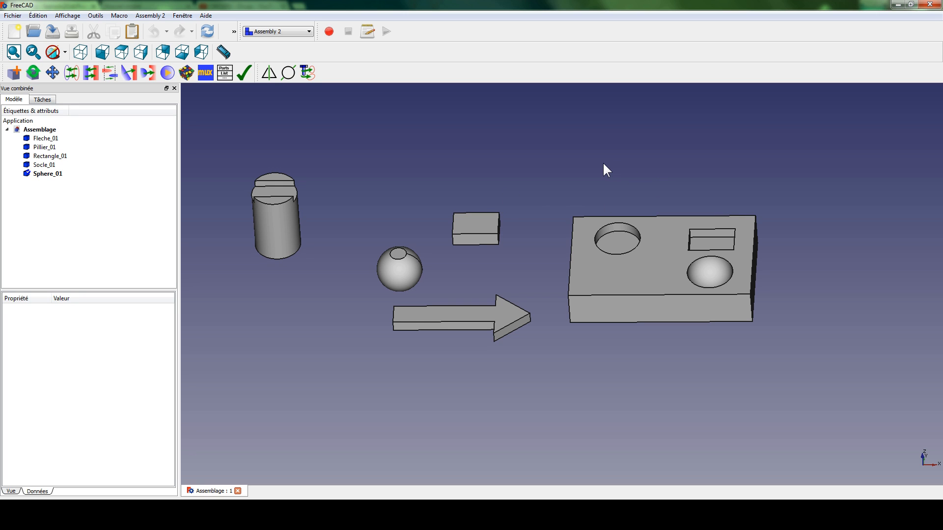
Step: Add a plane constraint between the underside of the rectangular block and the floor of the base's rectangular pocket
left_click(479, 225)
left_click(464, 248)
left_click(90, 74)
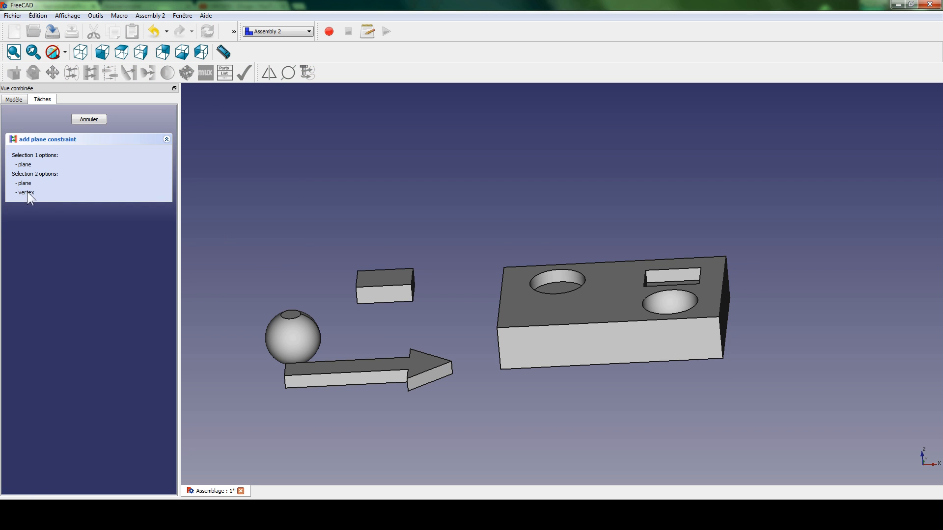
middle_click_drag(446, 400, 562, 319)
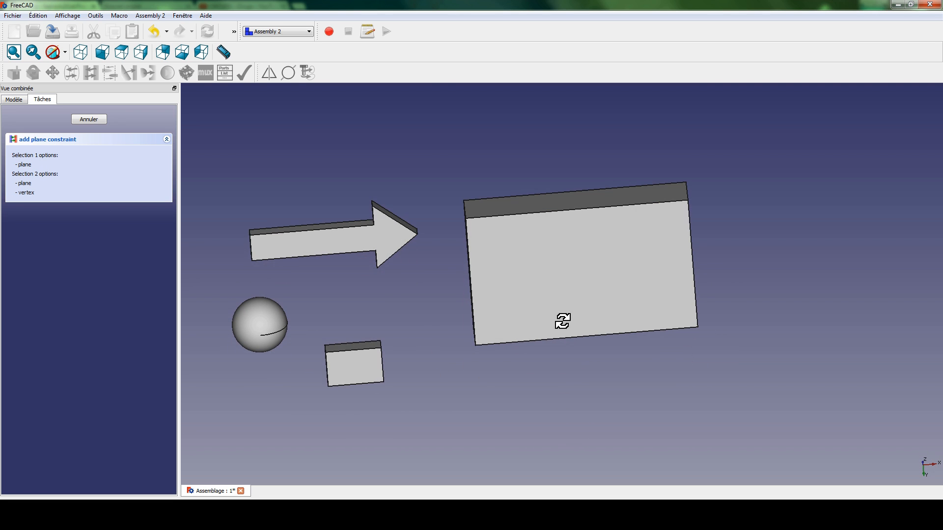
left_click(366, 375)
middle_click_drag(605, 174, 581, 359)
left_click(631, 304)
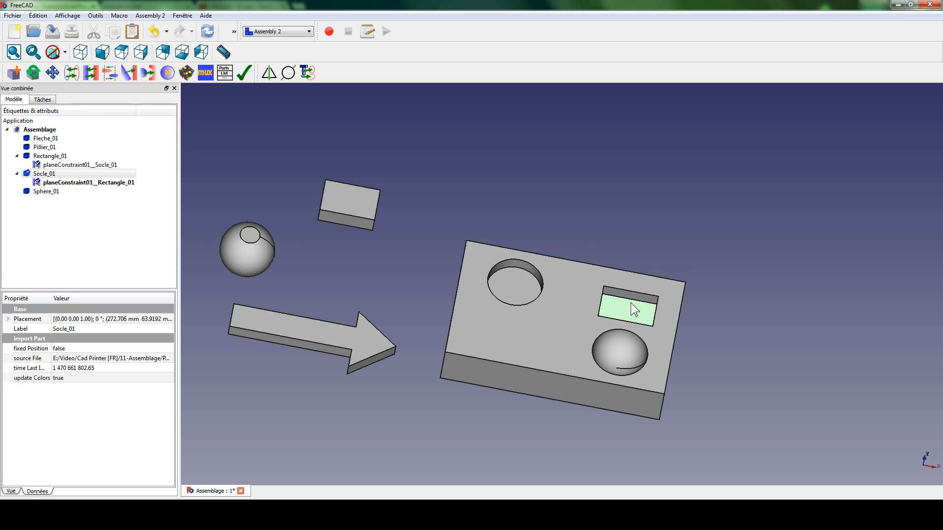
middle_click_drag(394, 411, 539, 362)
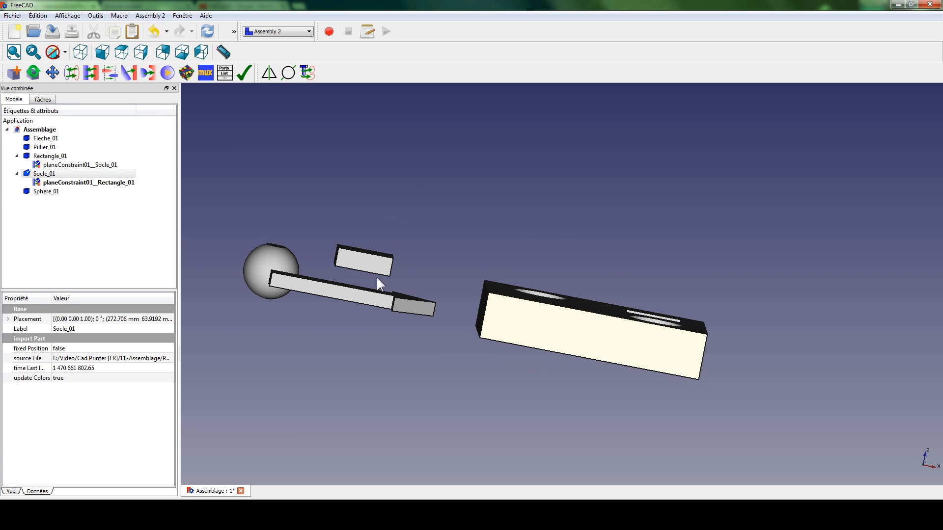
middle_click_drag(385, 268, 455, 311)
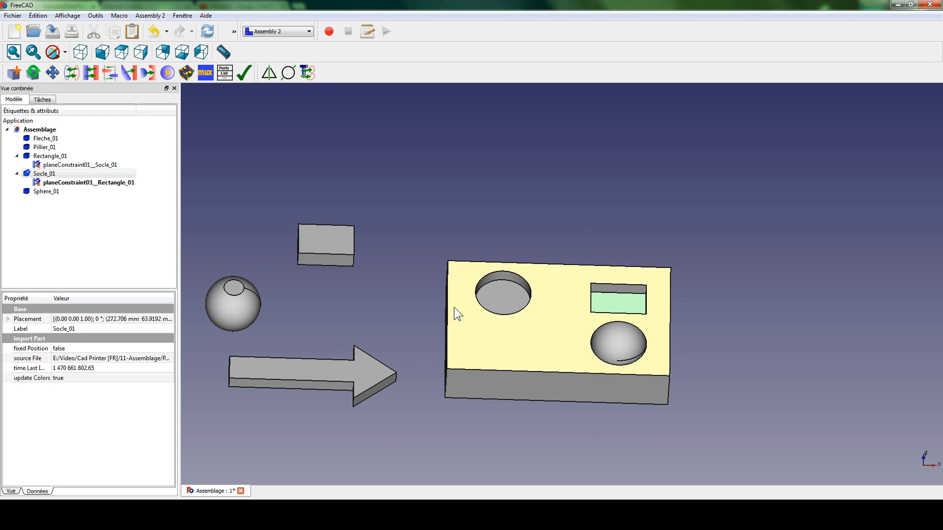
left_click(369, 255)
middle_click_drag(474, 206, 669, 364)
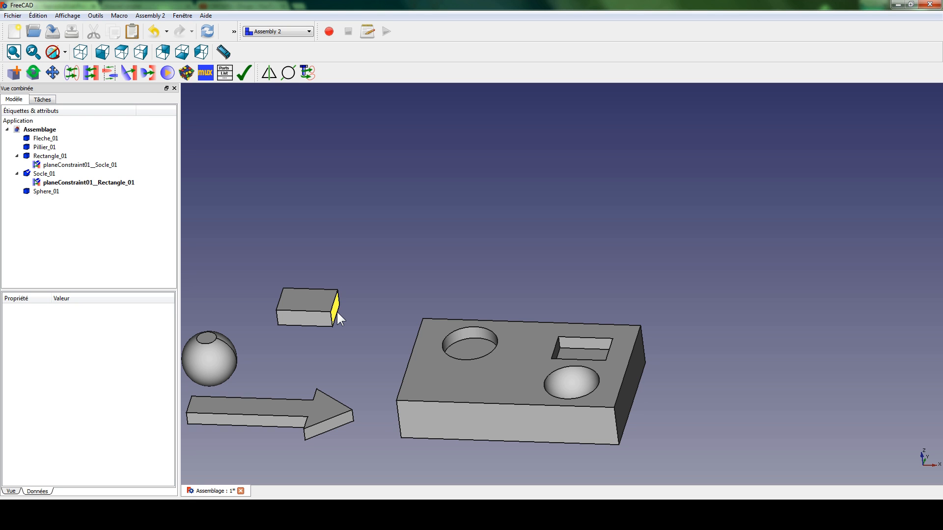
Step: Add a plane constraint between the rectangular block's front face and the front wall of the base's rectangular pocket
middle_click_drag(570, 231, 555, 300)
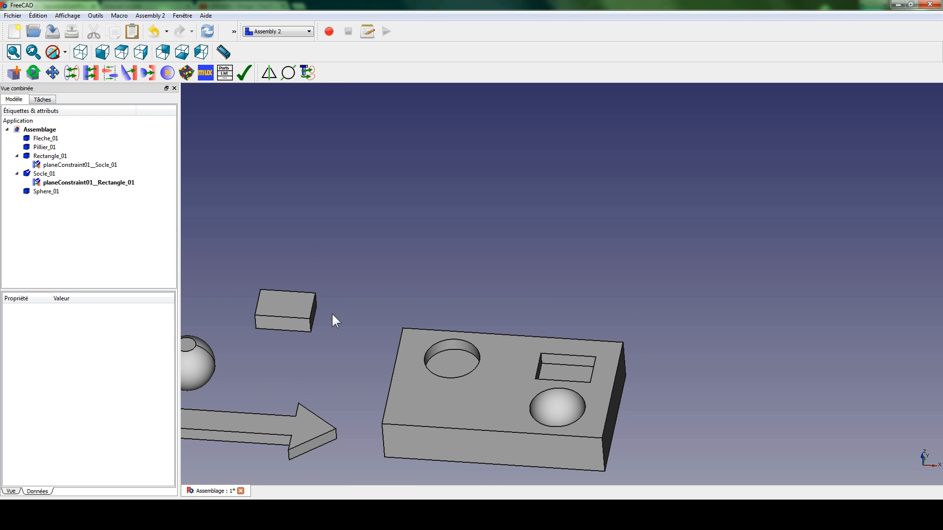
left_click(95, 75)
left_click(289, 324)
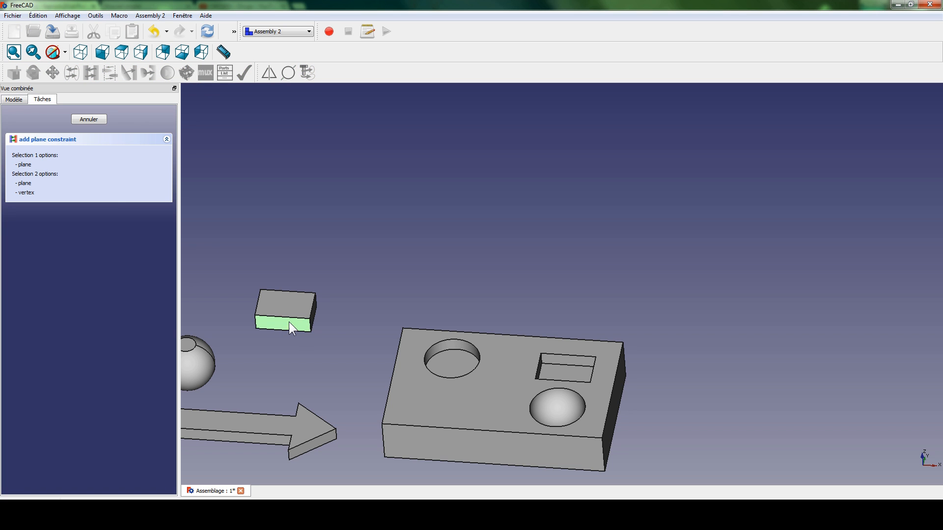
middle_click_drag(662, 402, 432, 393)
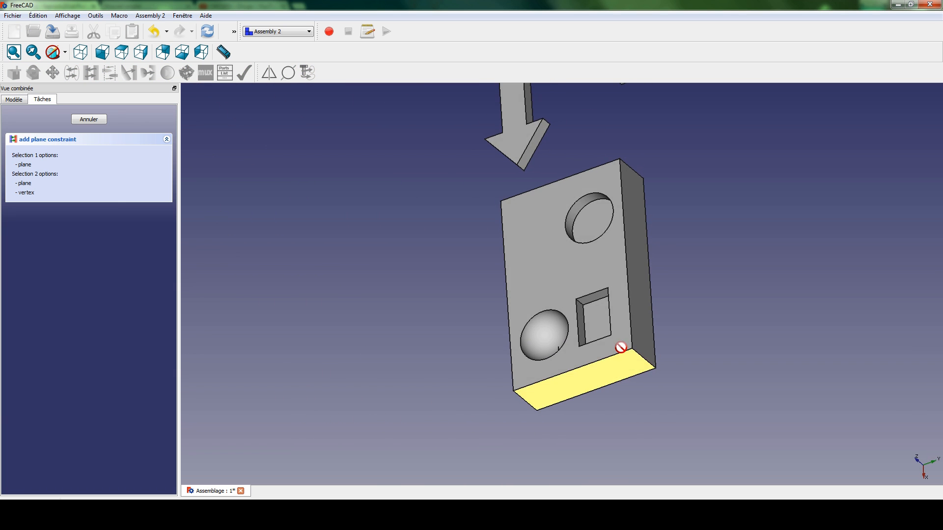
left_click(583, 321)
middle_click_drag(496, 331, 392, 267)
middle_click_drag(485, 293, 559, 254)
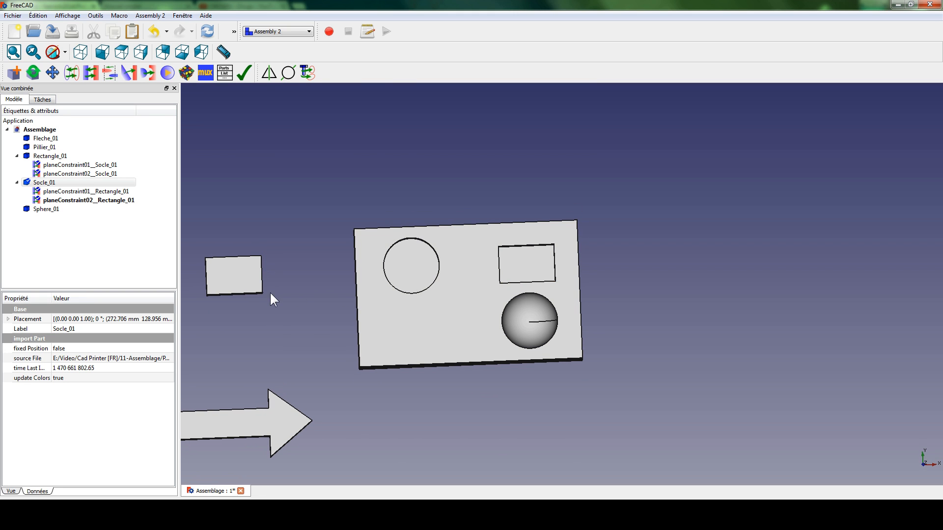
Step: Try a plane constraint between the rectangular block's right end face and the left wall of the base's rectangular pocket
middle_click_drag(492, 373, 731, 267)
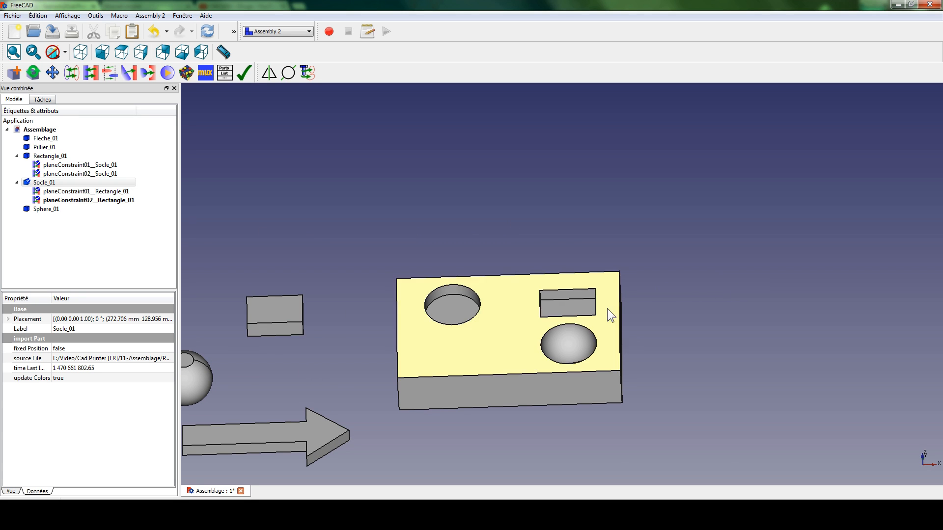
left_click(93, 76)
middle_click_drag(483, 430, 494, 373)
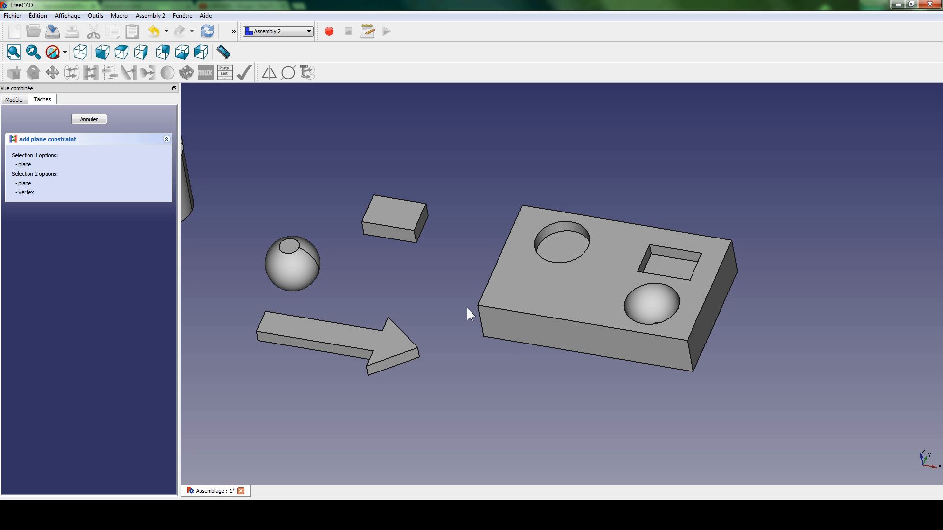
left_click(423, 220)
scroll(670, 290, "up", 3)
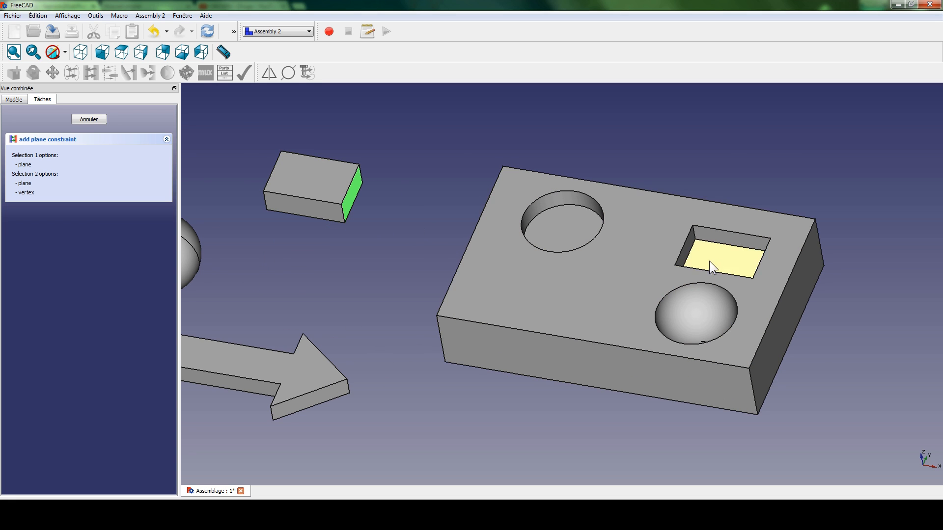
left_click(692, 240)
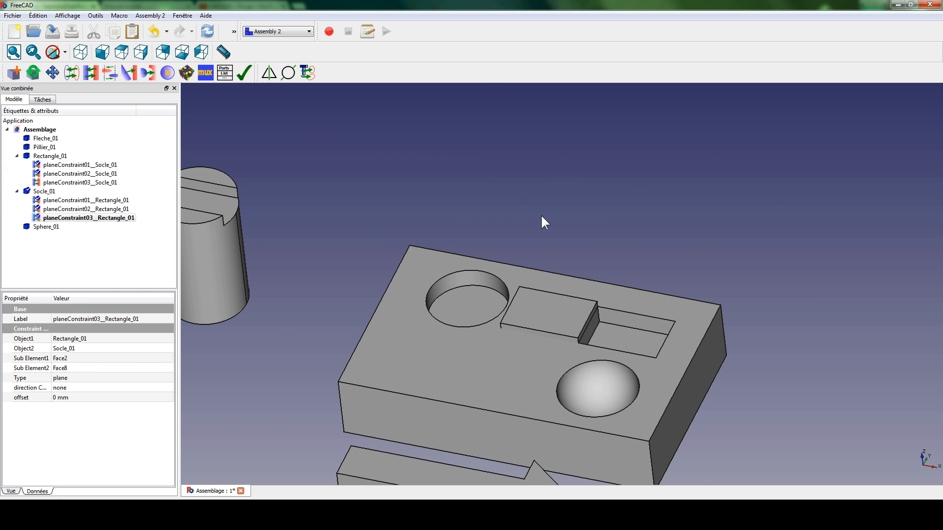
Step: Delete the third plane constraint between the rectangular block and the base
middle_click_drag(543, 237, 539, 212)
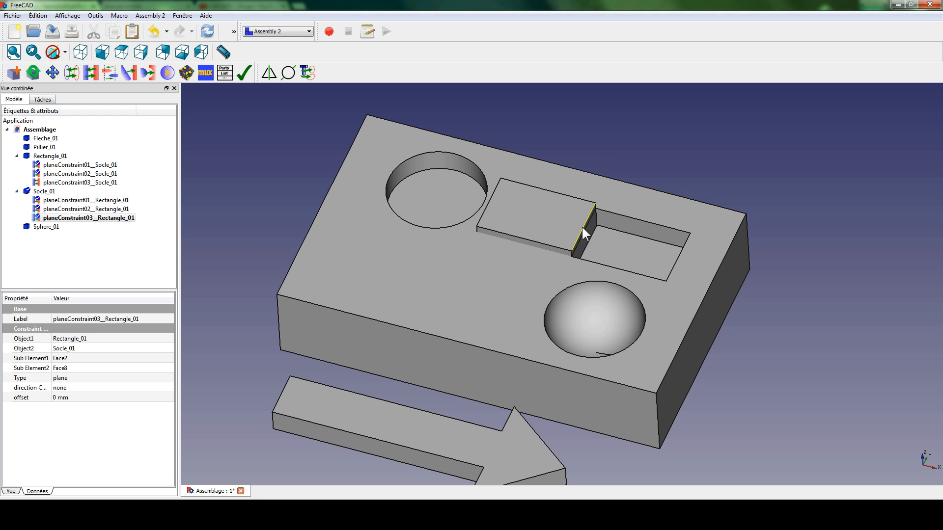
middle_click_drag(560, 263, 599, 280)
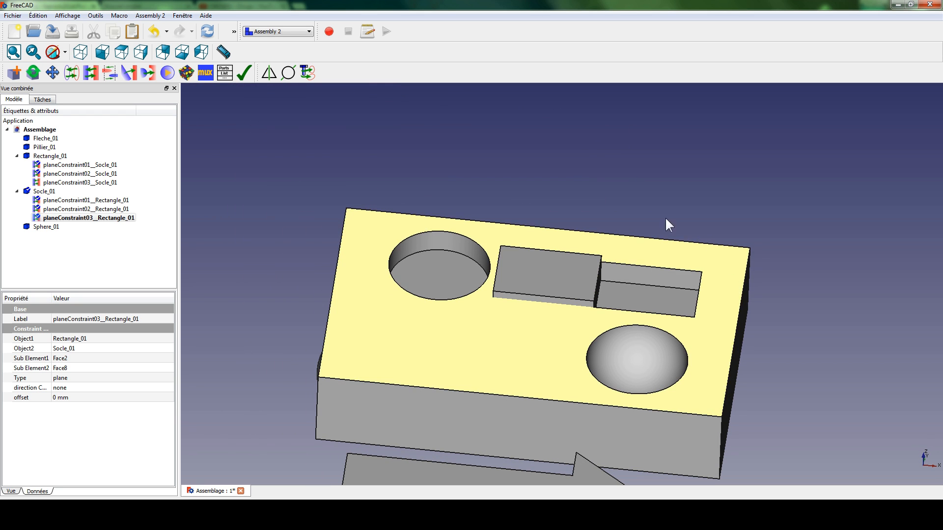
left_click(642, 211)
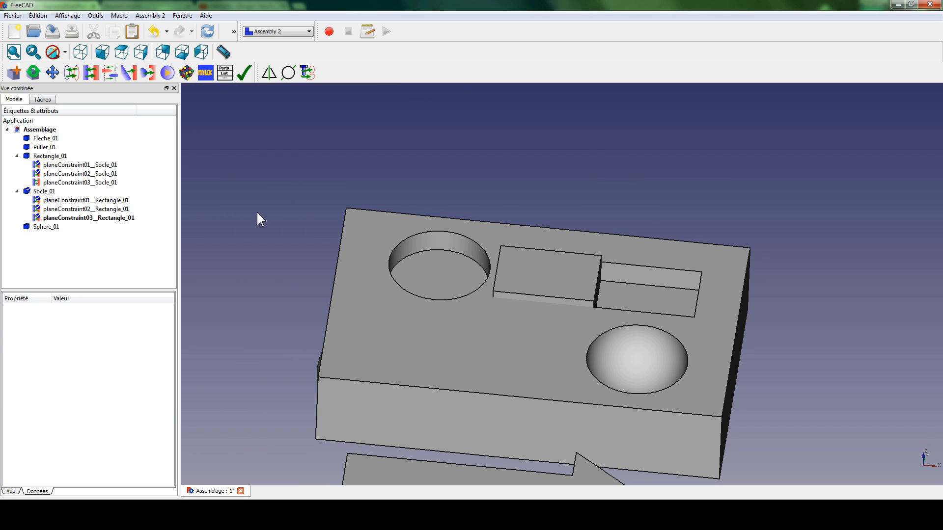
left_click(54, 219)
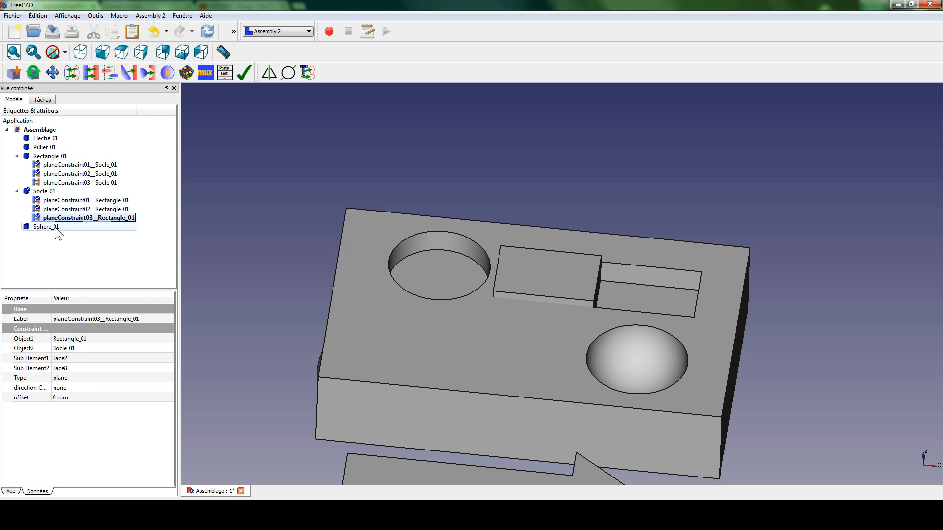
key("Delete")
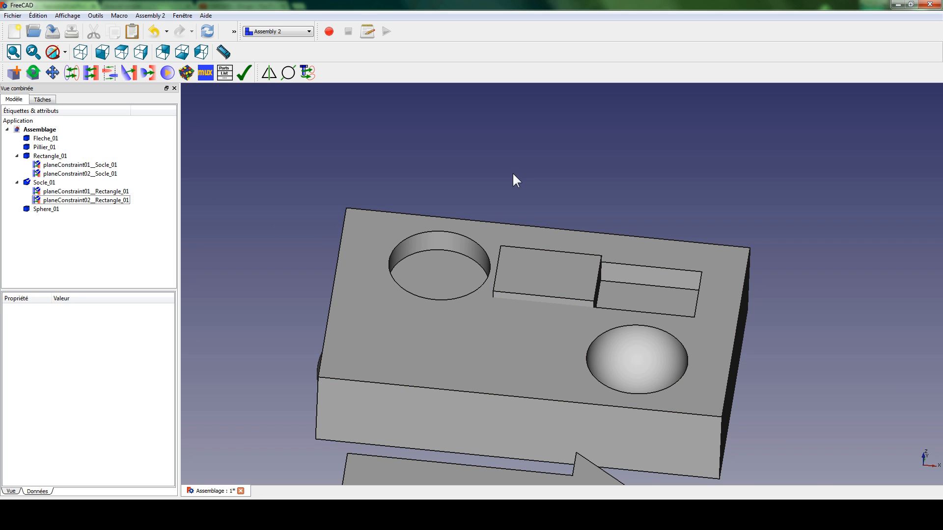
Step: Move the rectangular block off the base, place it in the free space beside the top of the pillar, and clear the selection
middle_click_drag(512, 172, 510, 171)
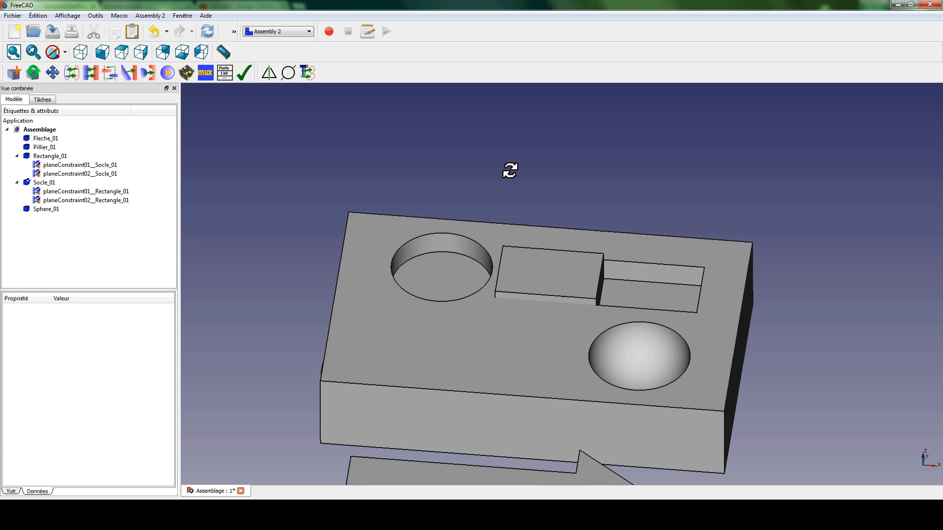
middle_click_drag(587, 289, 644, 305)
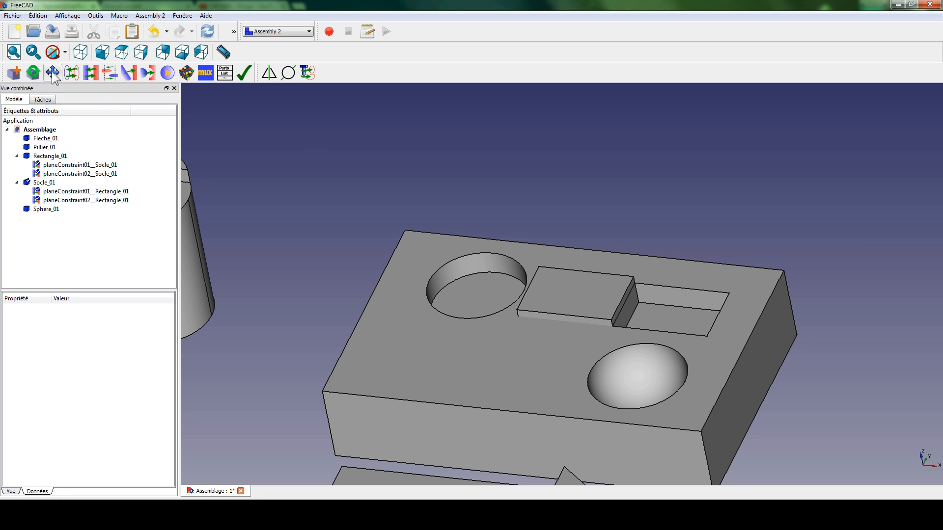
left_click(40, 152)
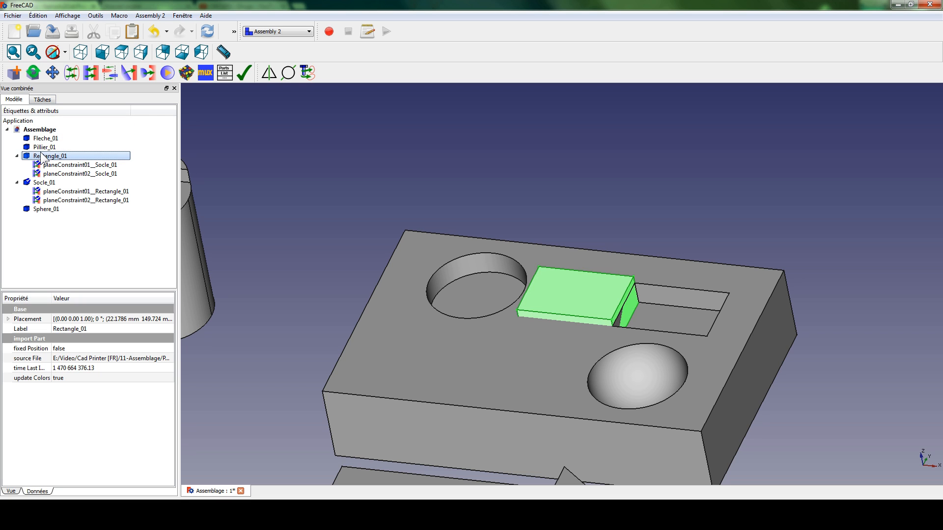
left_click(52, 73)
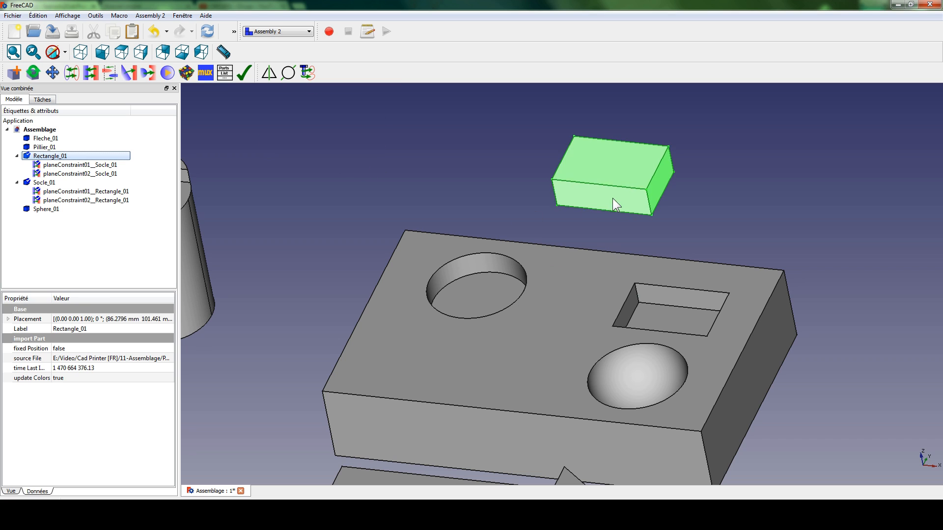
scroll(388, 193, "down", 1)
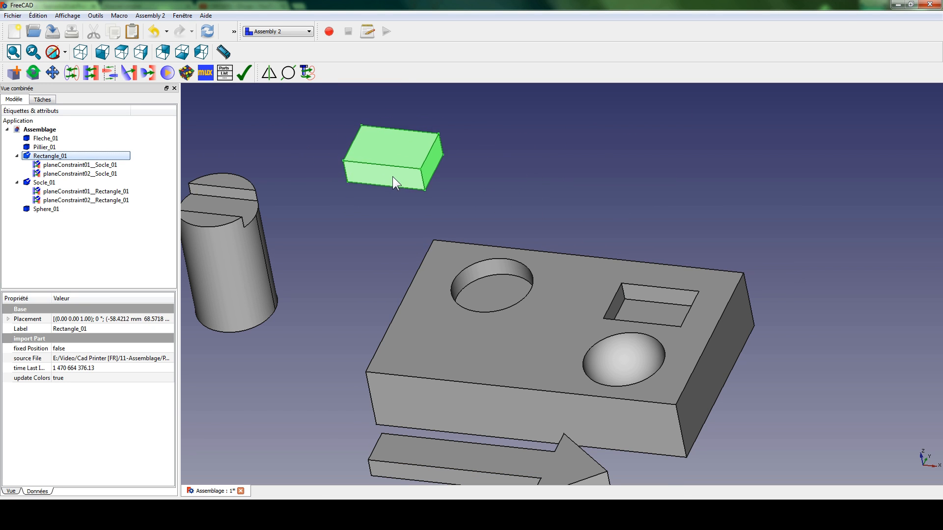
left_click(359, 167)
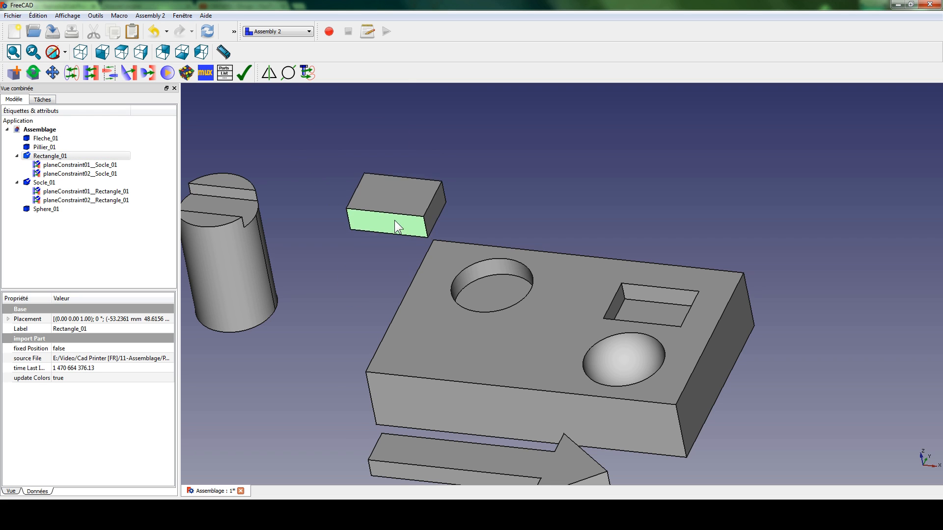
left_click(348, 202)
left_click(319, 308)
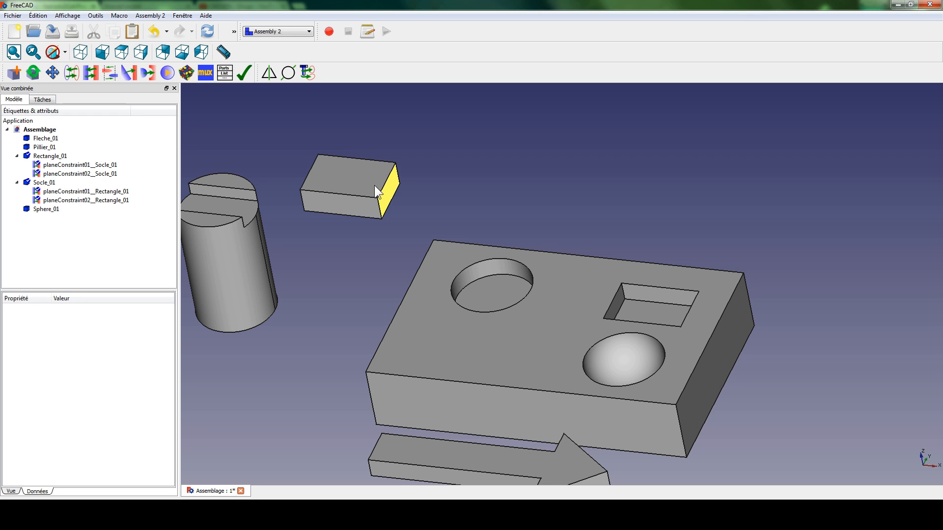
Step: Add a plane constraint between the rectangular block's right end face and the right wall of the base's rectangular pocket
left_click(91, 75)
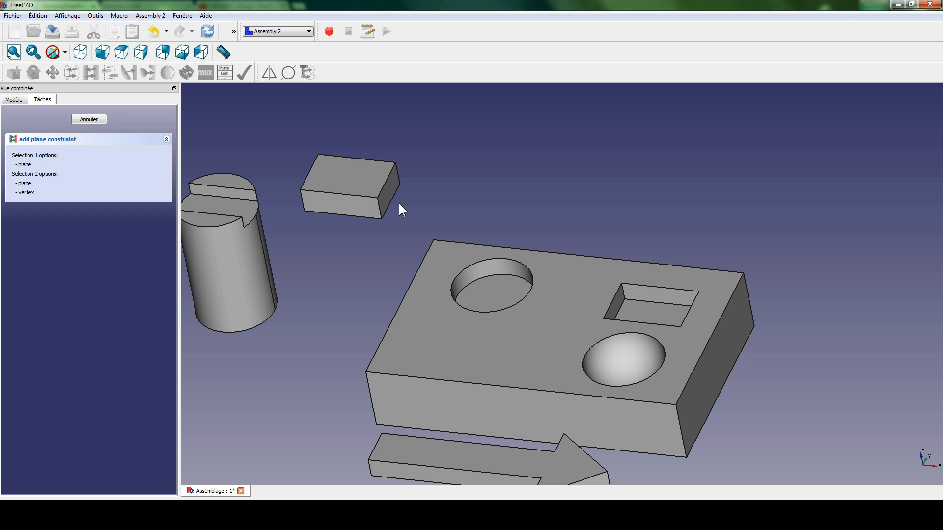
left_click(393, 188)
middle_click_drag(447, 265, 632, 310)
left_click(469, 338)
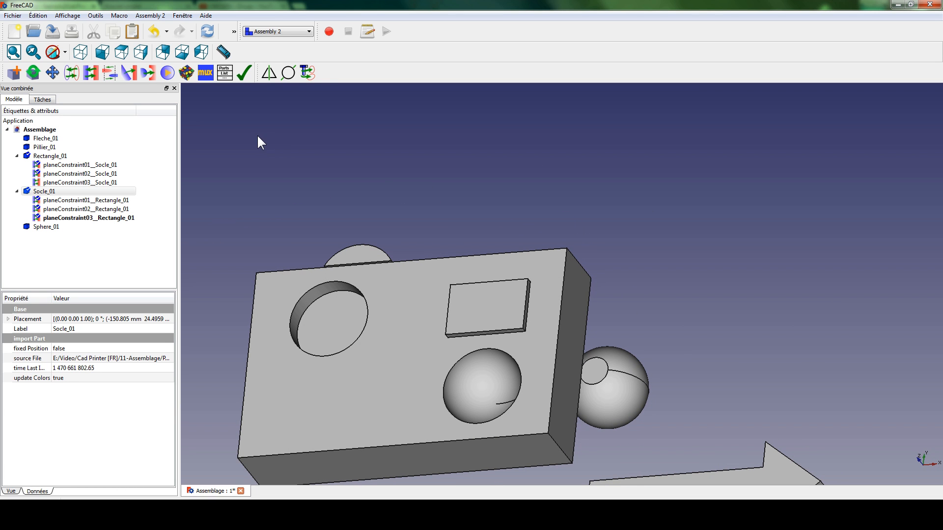
Step: Move the rectangular block out of the pocket to a spot behind the base, and solve the assembly constraints to reseat it
left_click(42, 156)
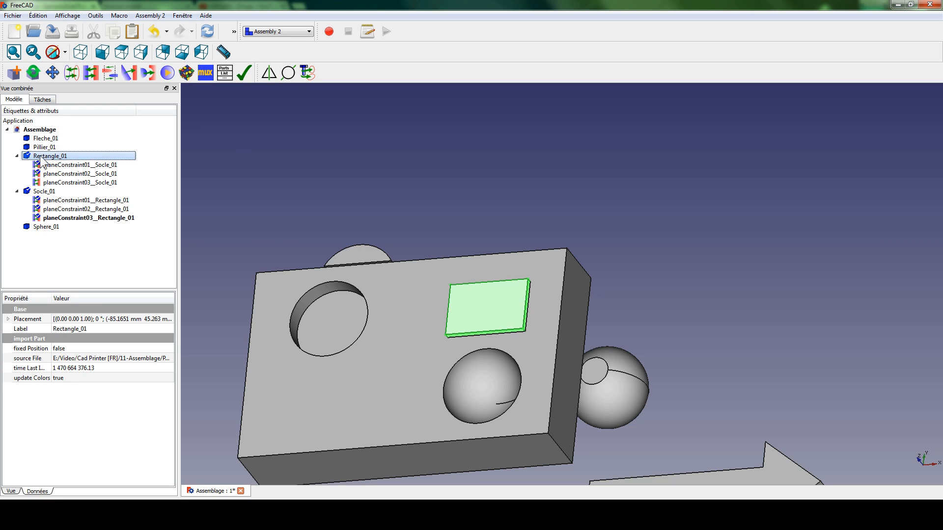
left_click(52, 73)
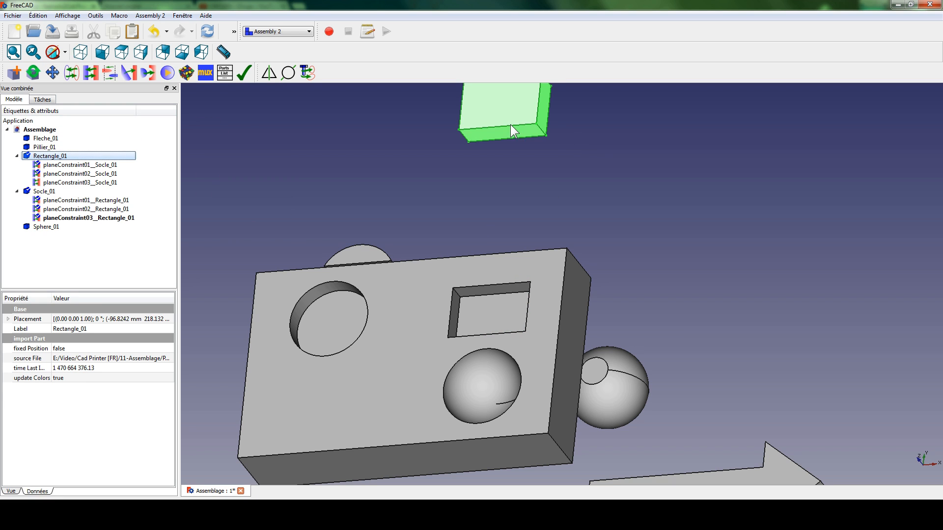
left_click(474, 143)
middle_click_drag(349, 164, 527, 177)
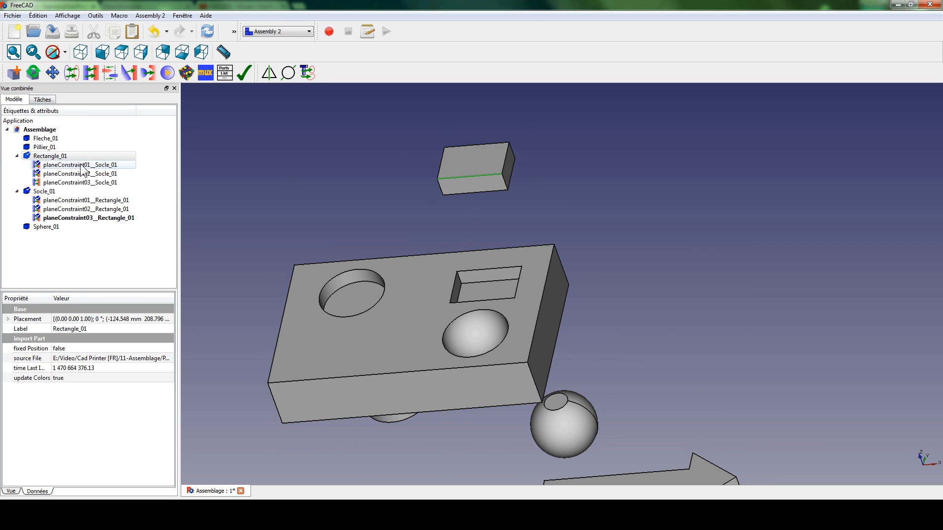
left_click(186, 74)
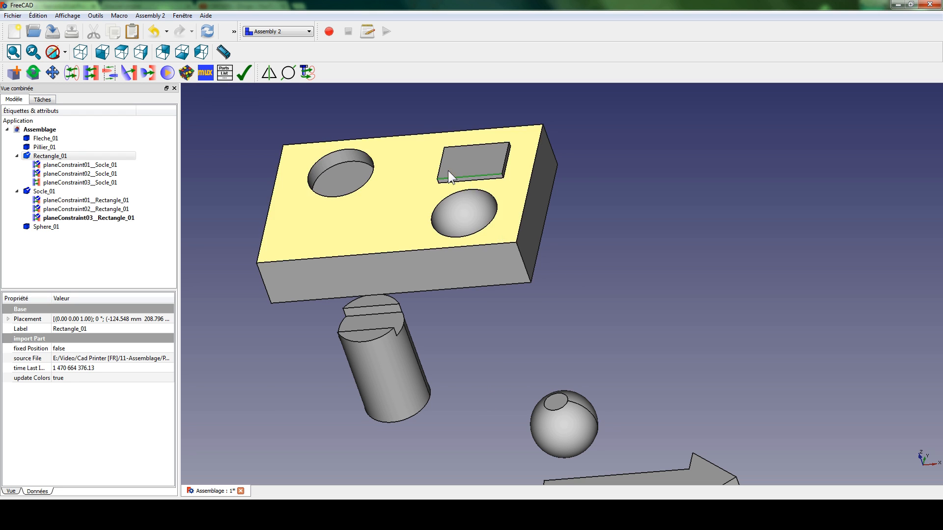
left_click(629, 207)
middle_click_drag(494, 215, 560, 279)
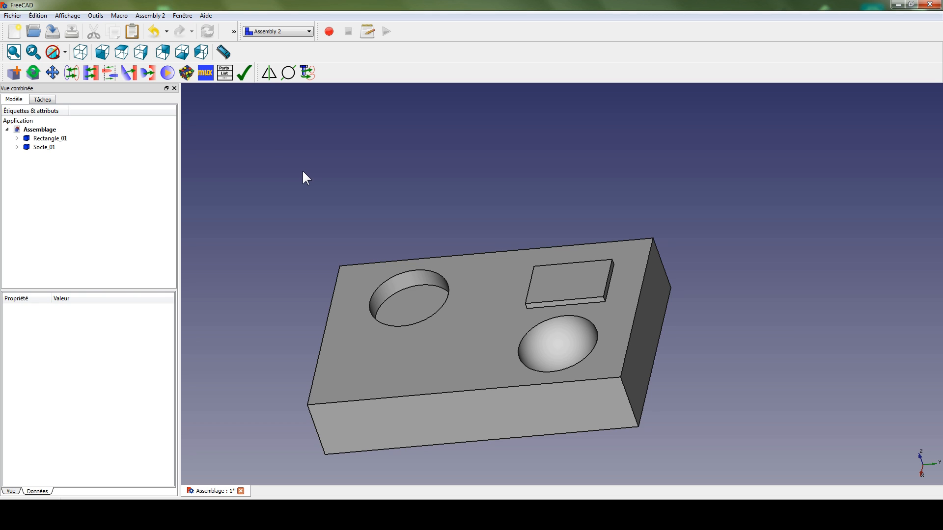
Step: Move the rectangular block out of the pocket and place it behind the base, near the circular hole
left_click(53, 139)
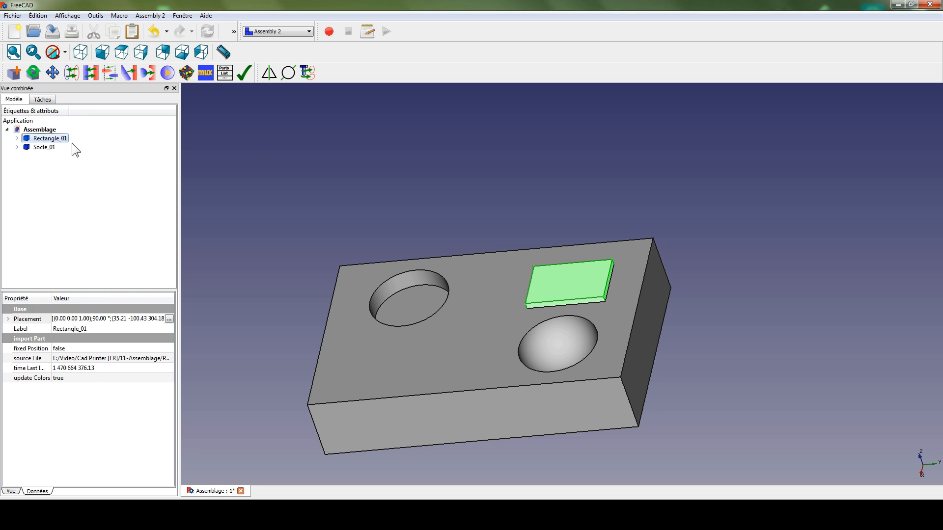
left_click(52, 72)
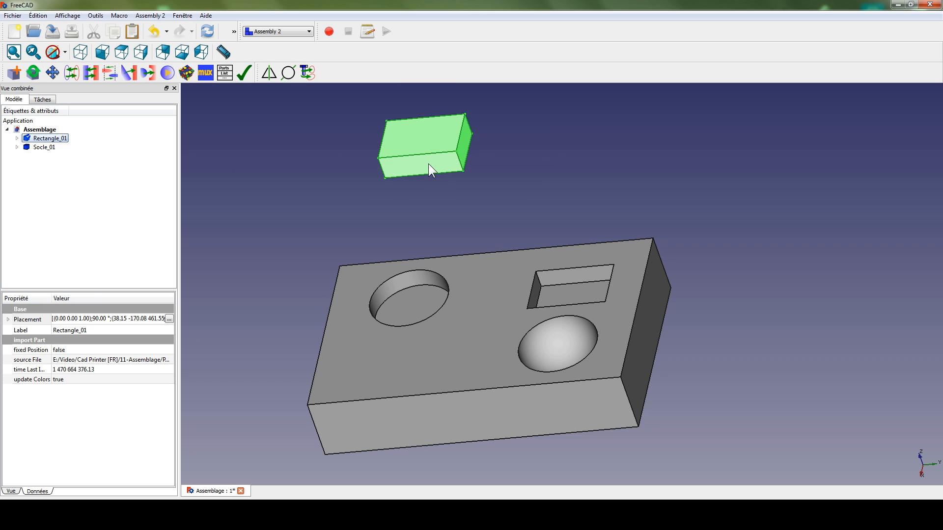
left_click(425, 166)
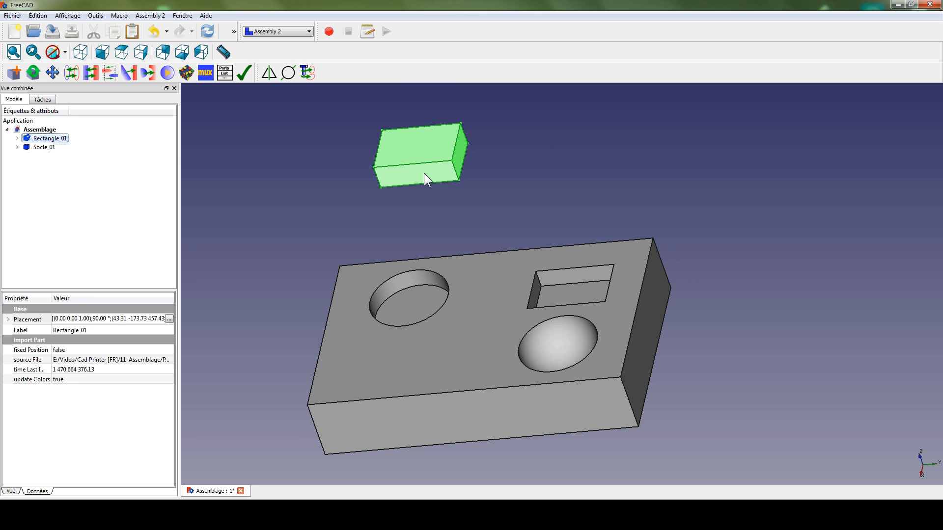
Step: Duplicate the rectangular block repeatedly, placing the copies in a row behind the base and in a column along its right side
left_click(424, 173, "shift")
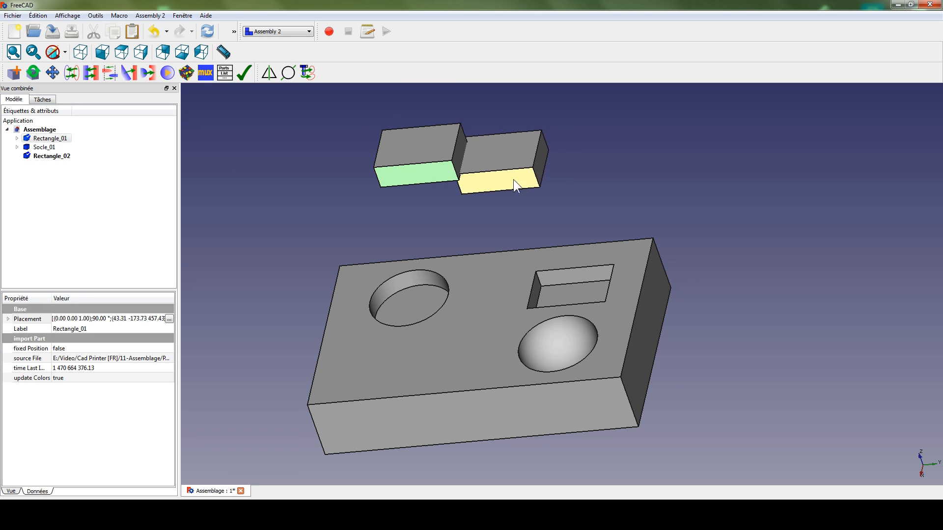
left_click(554, 168, "shift")
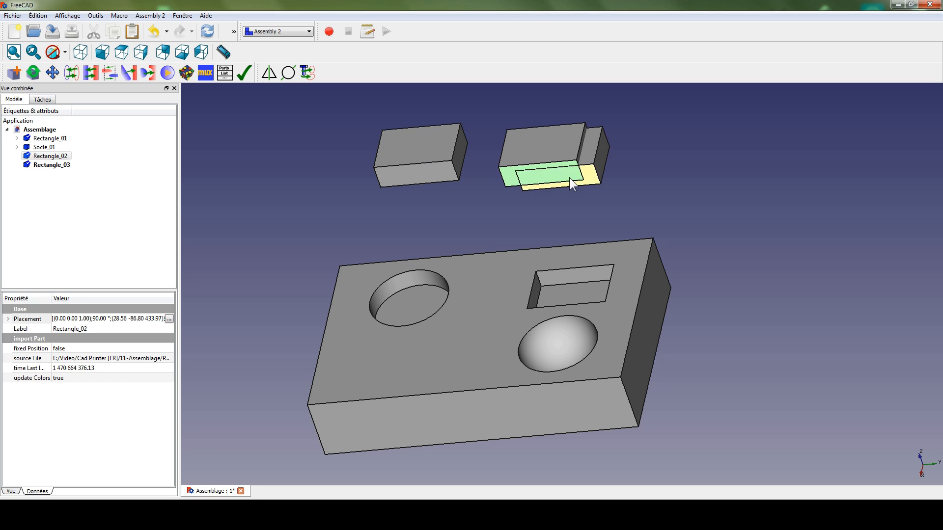
left_click(678, 174, "shift")
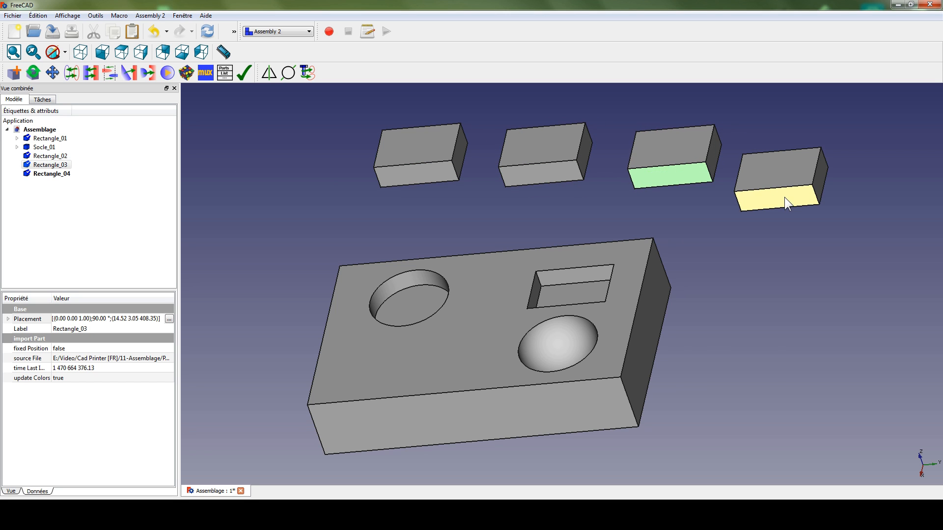
left_click(785, 197, "shift")
left_click(784, 273, "shift")
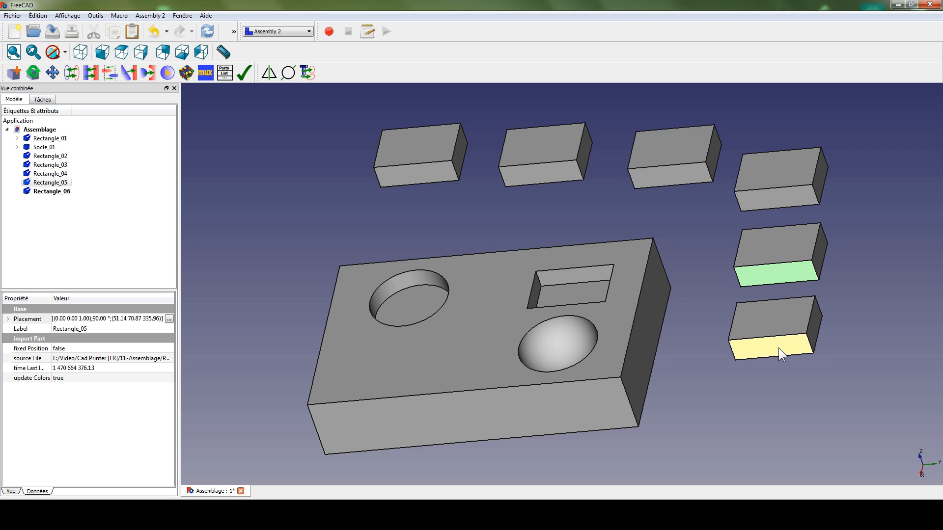
left_click(779, 353, "shift")
left_click(747, 433, "shift")
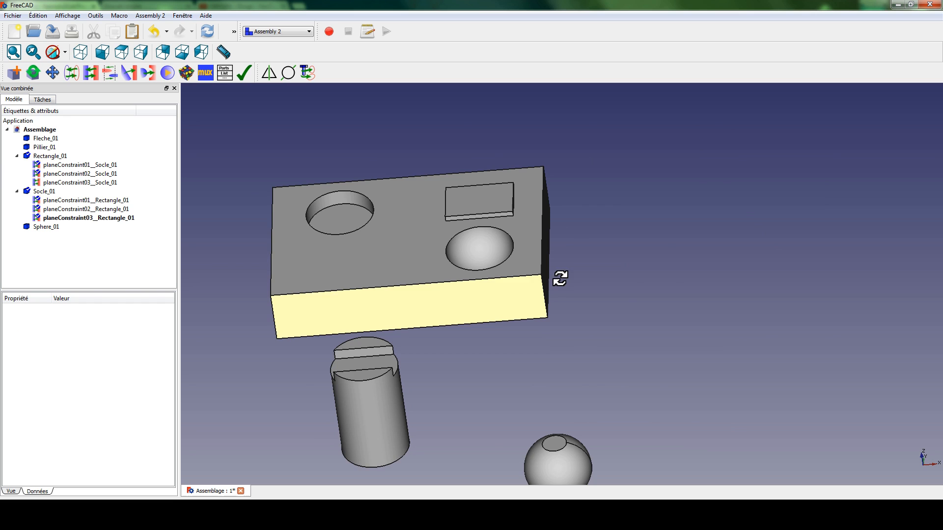
Step: Add a spherical surface constraint between the sphere and the hemispherical recess in the base
middle_click_drag(560, 276, 512, 423)
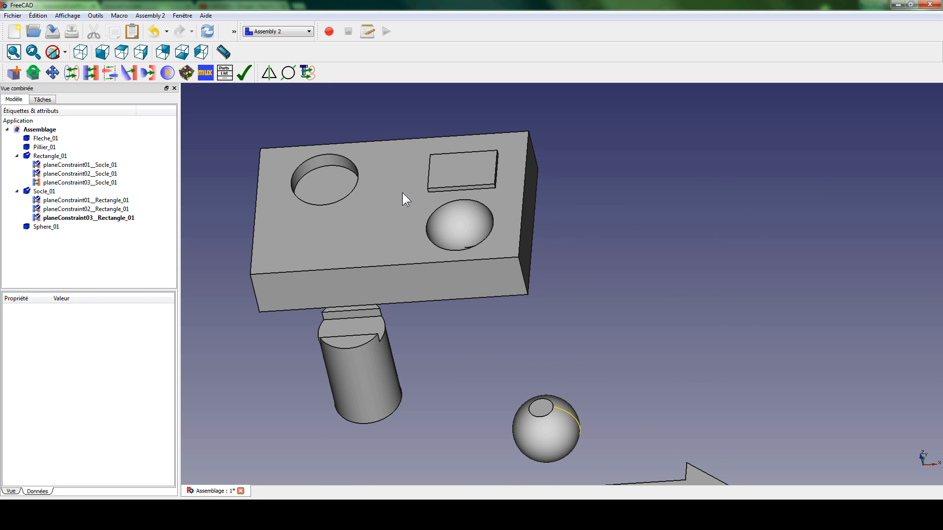
left_click(148, 75)
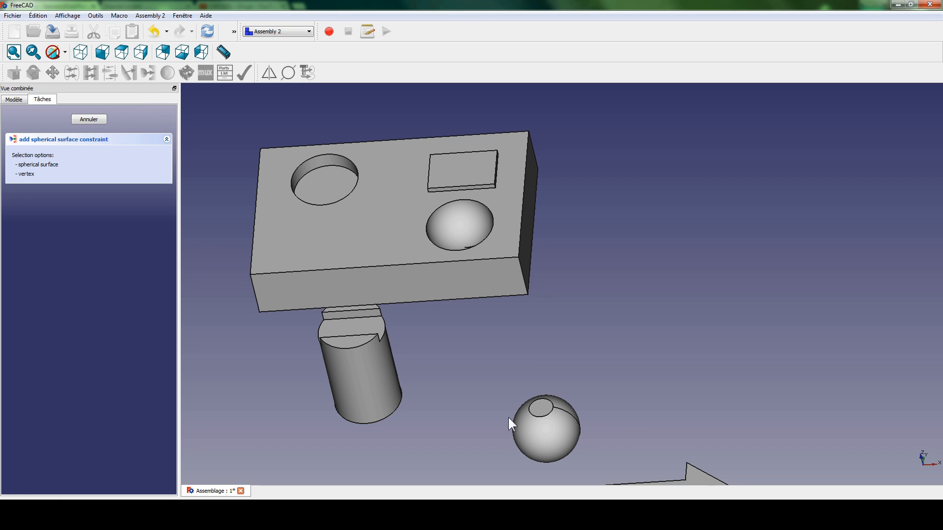
middle_click_drag(473, 455, 516, 275)
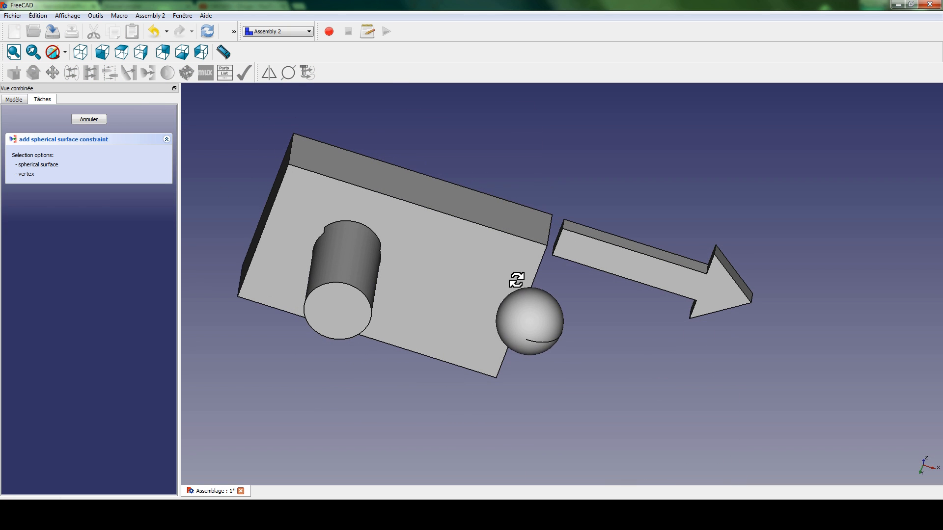
left_click(520, 322)
middle_click_drag(609, 122, 470, 208)
left_click(467, 191)
middle_click_drag(462, 241, 533, 316)
middle_click_drag(725, 193, 612, 292)
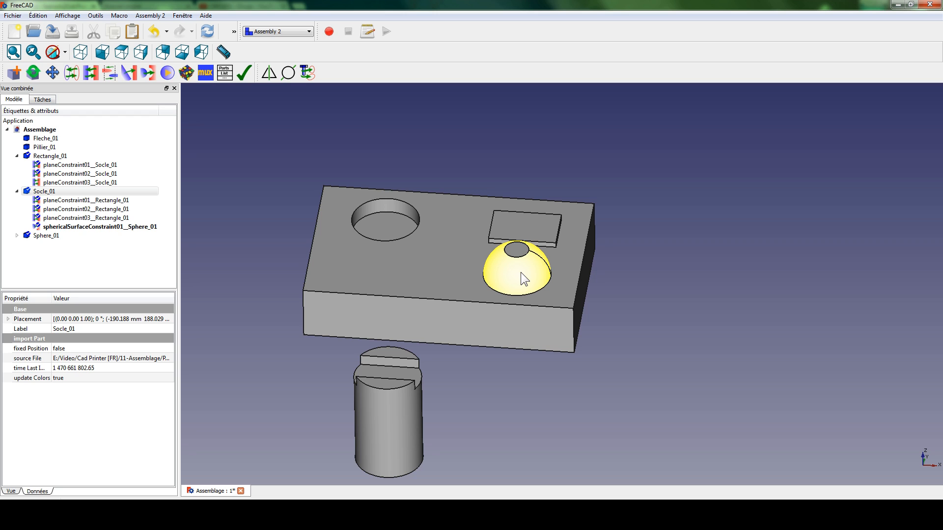
Step: Add an axial constraint between the pillar's cylindrical surface and the wall of the base's circular hole
left_click_drag(375, 265, 694, 296)
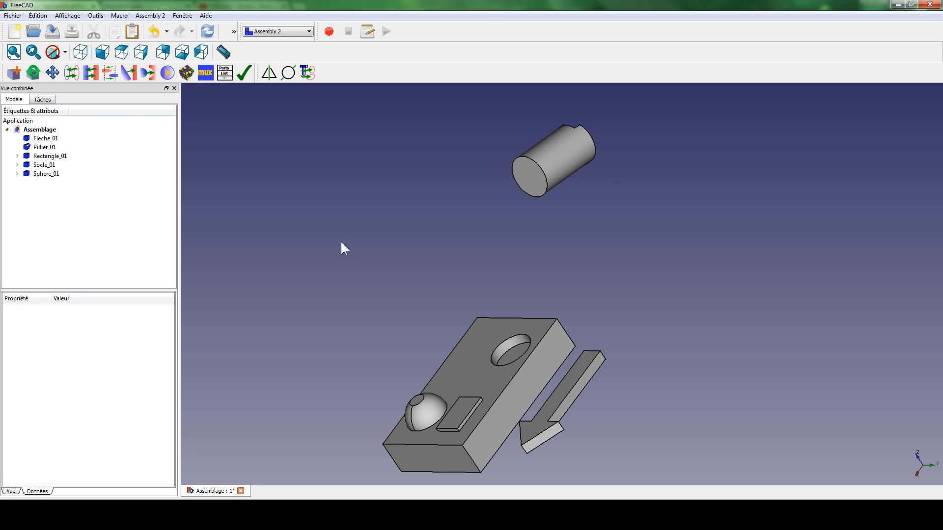
left_click(110, 73)
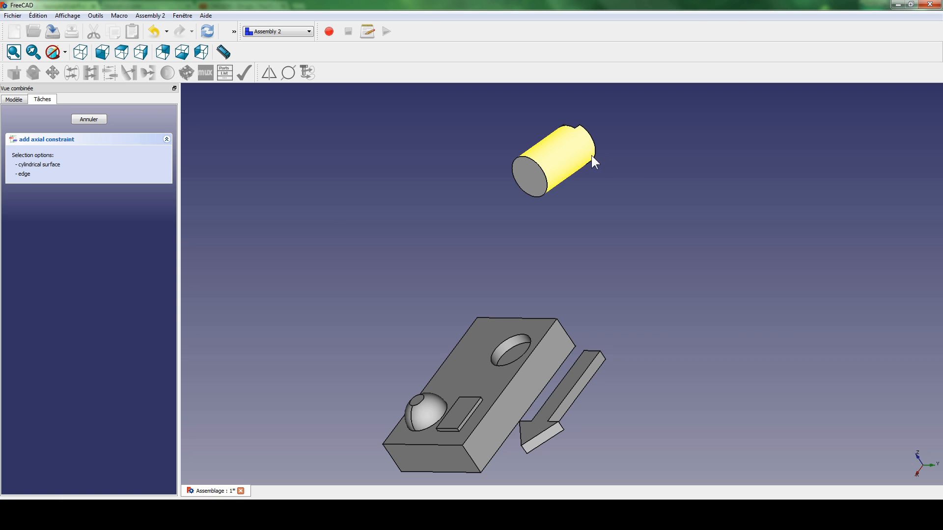
left_click(561, 154)
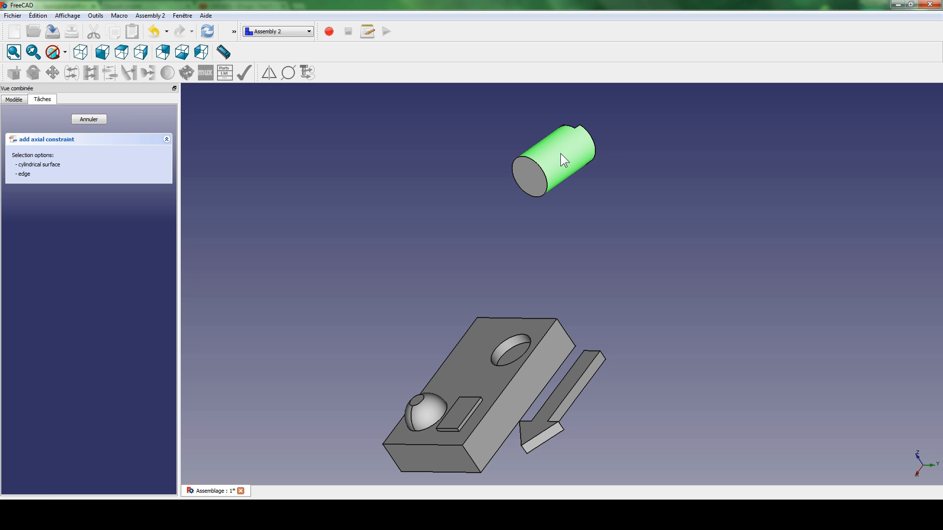
left_click(501, 349)
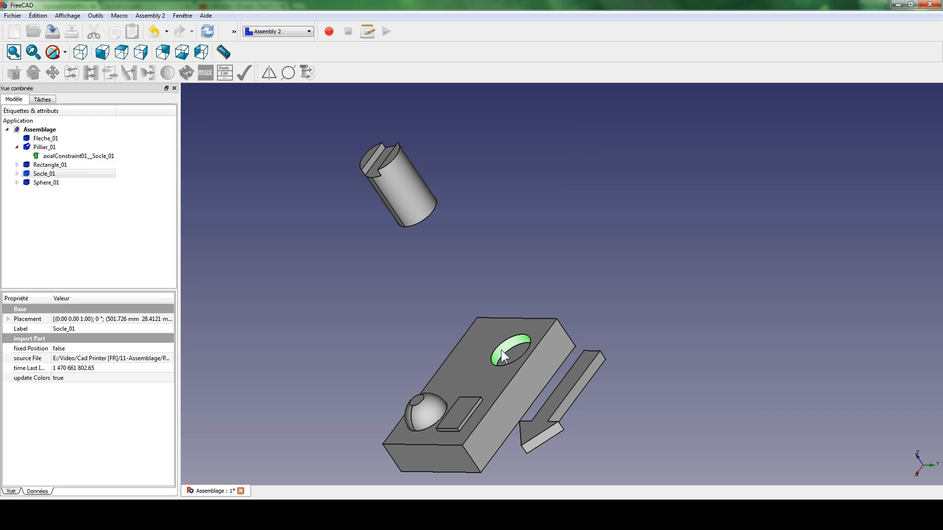
mouse_move(338, 274)
middle_mouse_down()
mouse_move(475, 309)
mouse_move(464, 351)
mouse_move(480, 337)
mouse_move(476, 347)
mouse_move(378, 305)
mouse_move(339, 263)
middle_mouse_up()
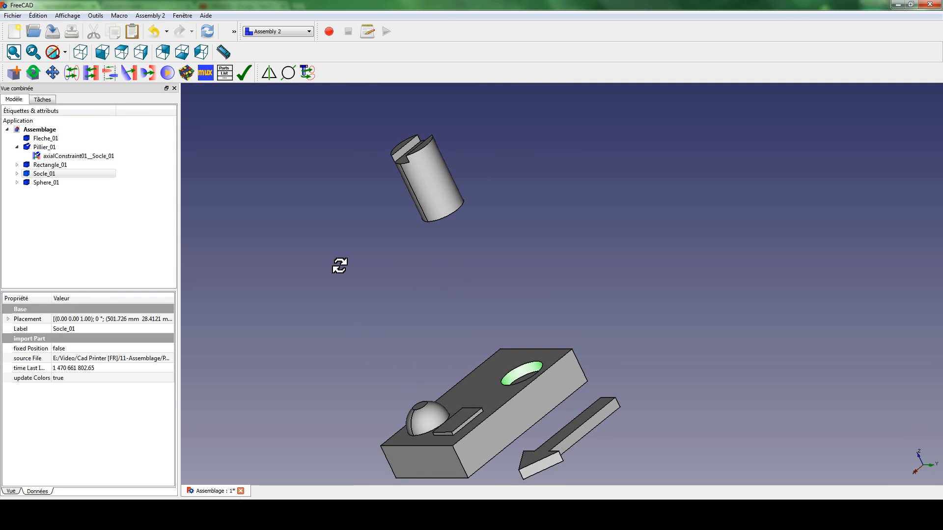
middle_click_drag(650, 276, 707, 288)
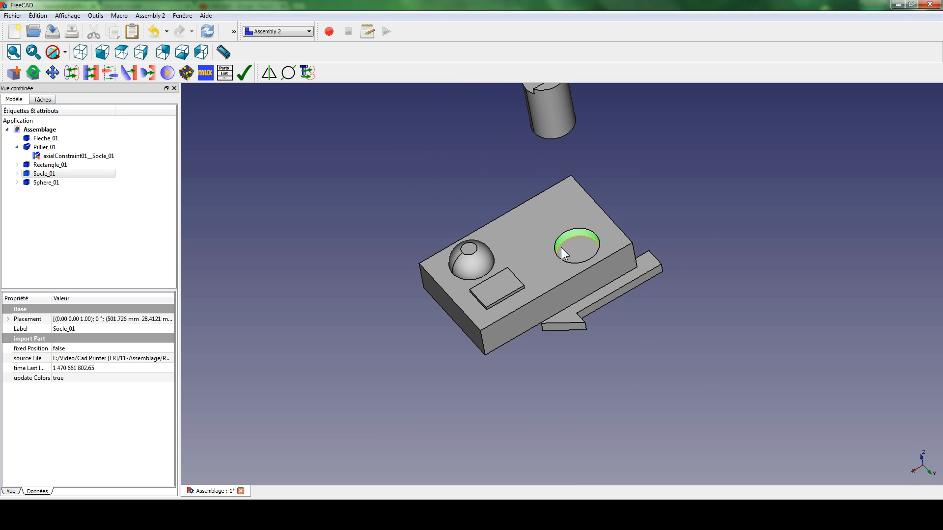
Step: Add a plane constraint between the pillar's flat unslotted end face and the floor of the base's circular hole
middle_click_drag(701, 200, 544, 267)
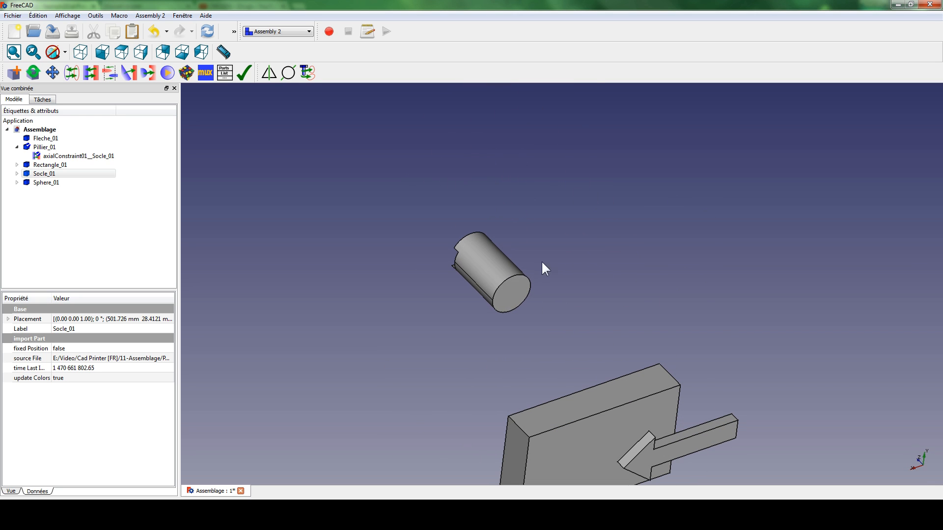
left_click(278, 196)
left_click(91, 72)
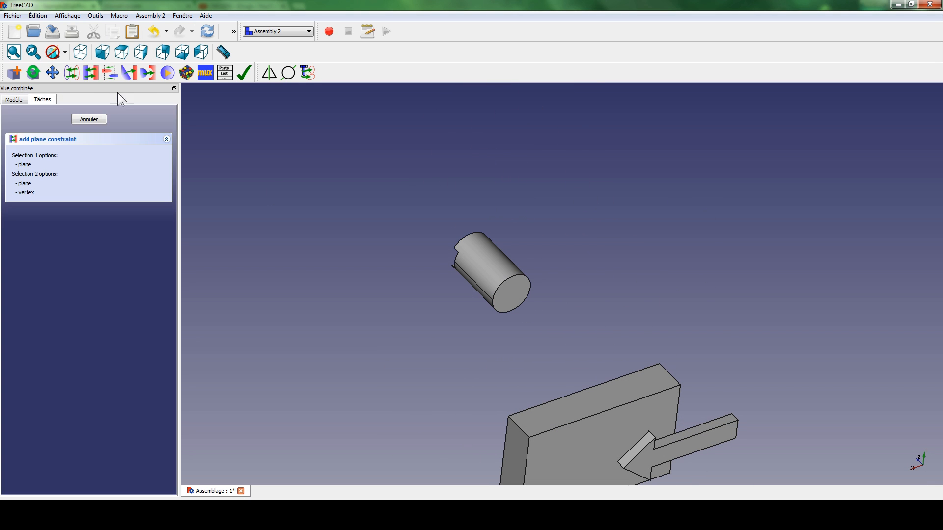
left_click(511, 300)
middle_click_drag(565, 316, 486, 265)
left_click(557, 365)
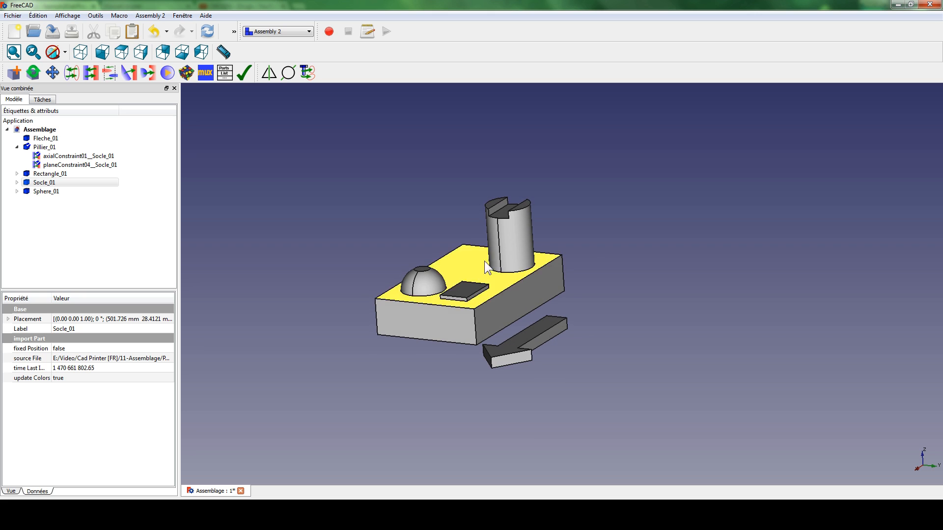
Step: Add an angular constraint between the side wall of the pillar's top slot and the base's long side face
middle_click_drag(643, 218, 689, 276)
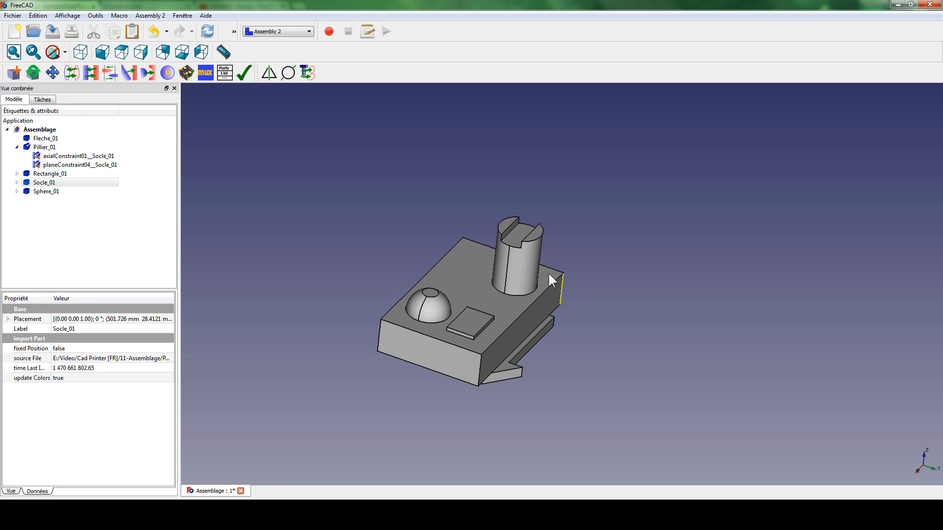
middle_click_drag(619, 332, 676, 404)
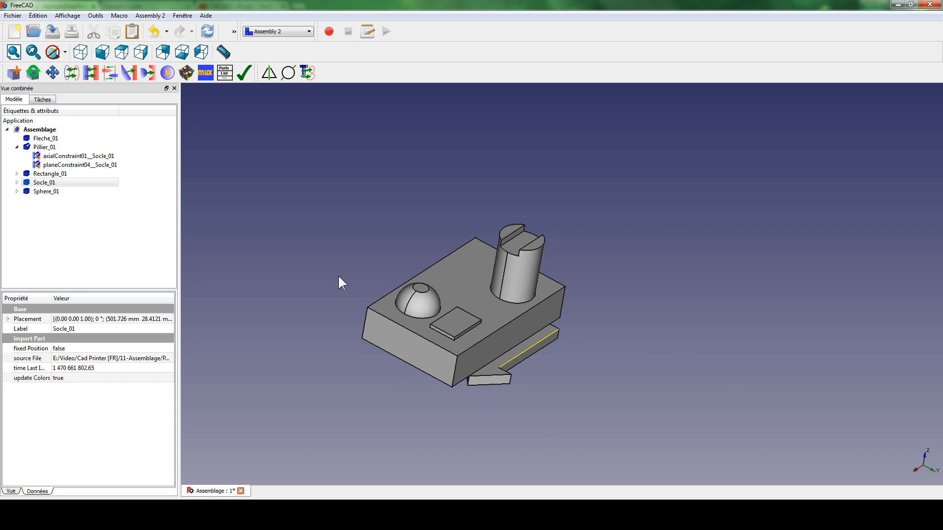
left_click(130, 77)
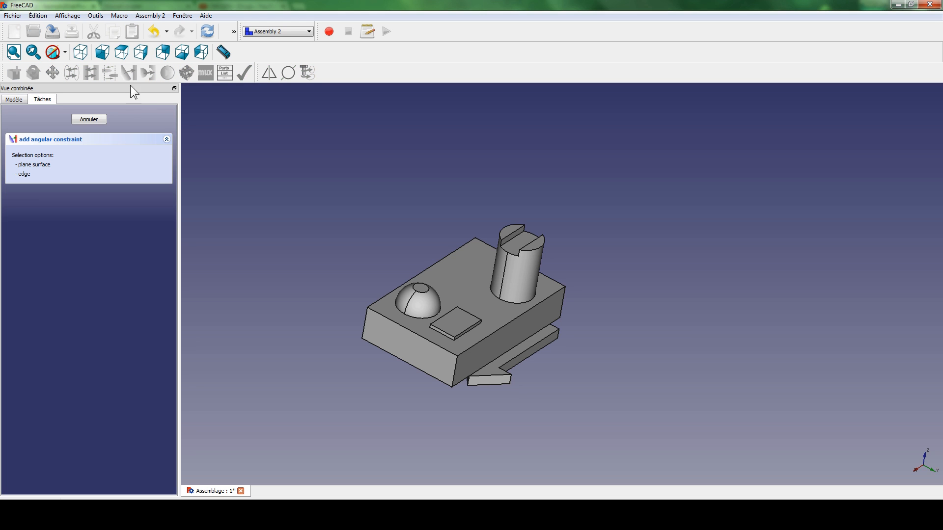
middle_click_drag(665, 285, 557, 270)
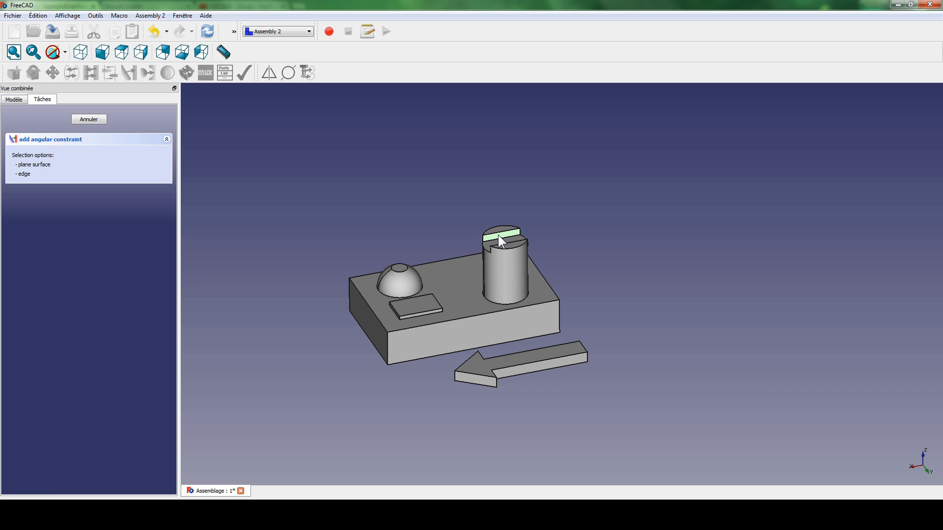
left_click(515, 319)
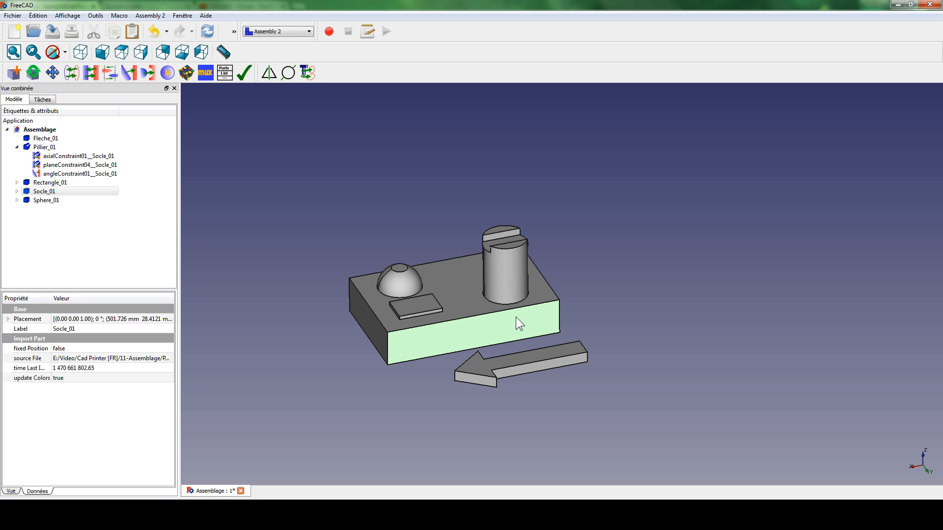
left_click(324, 203)
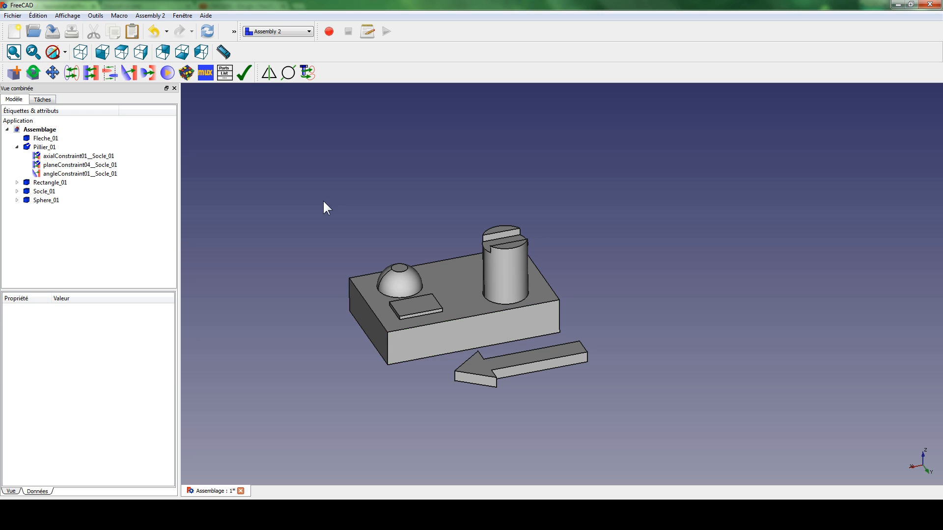
Step: Set the angle of the pillar's angular constraint to 90° so the slot turns crosswise to the base
middle_click_drag(358, 197, 386, 236)
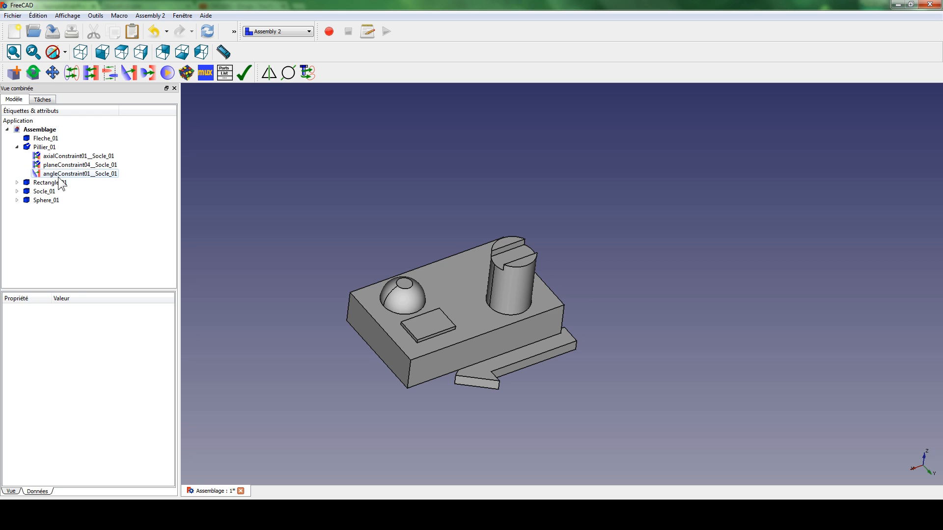
left_click(81, 174)
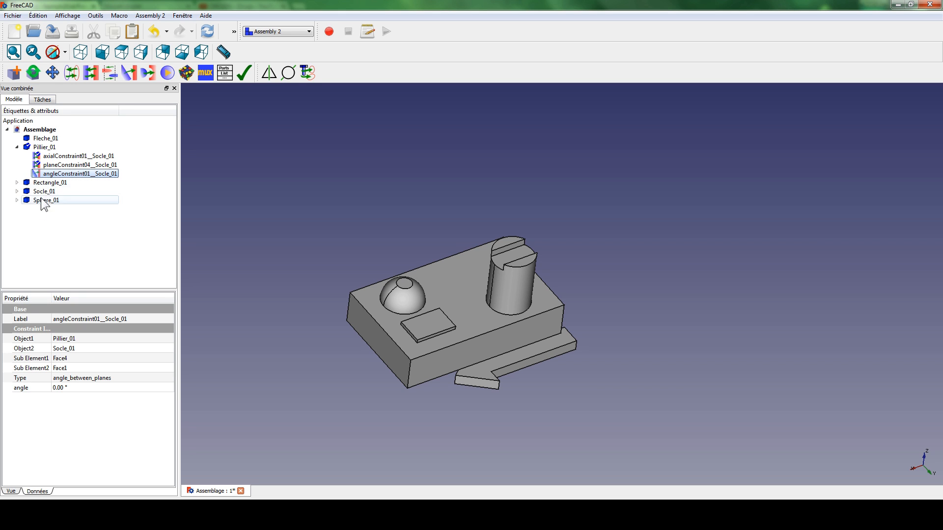
left_click(57, 388)
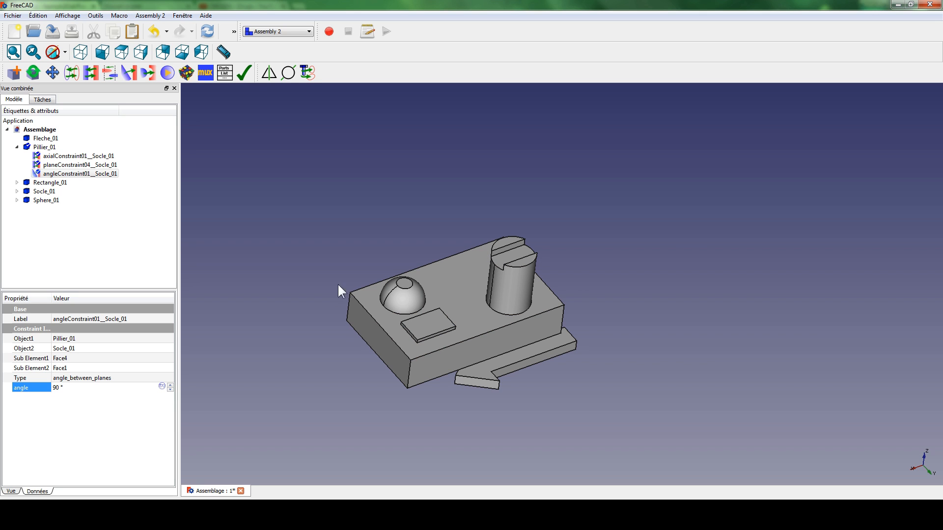
left_click(279, 266)
middle_click_drag(491, 204, 469, 216)
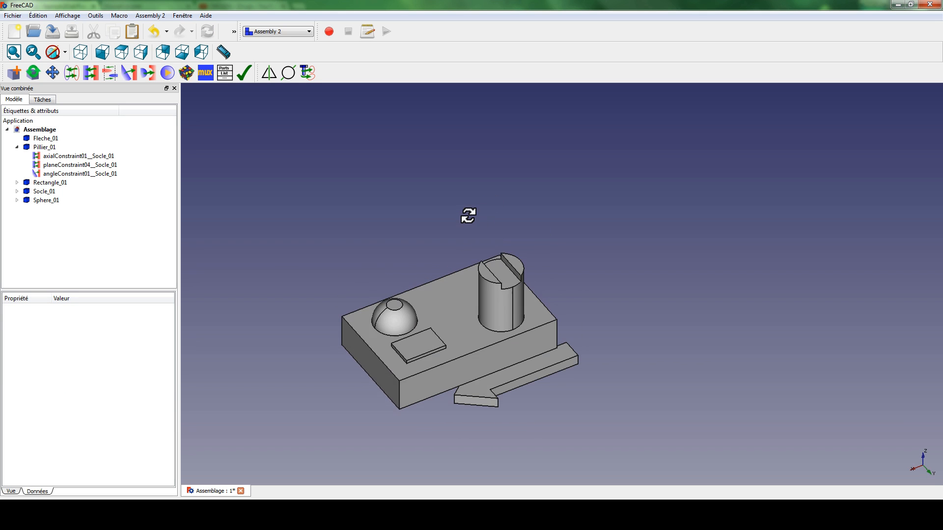
middle_click_drag(490, 294, 528, 282)
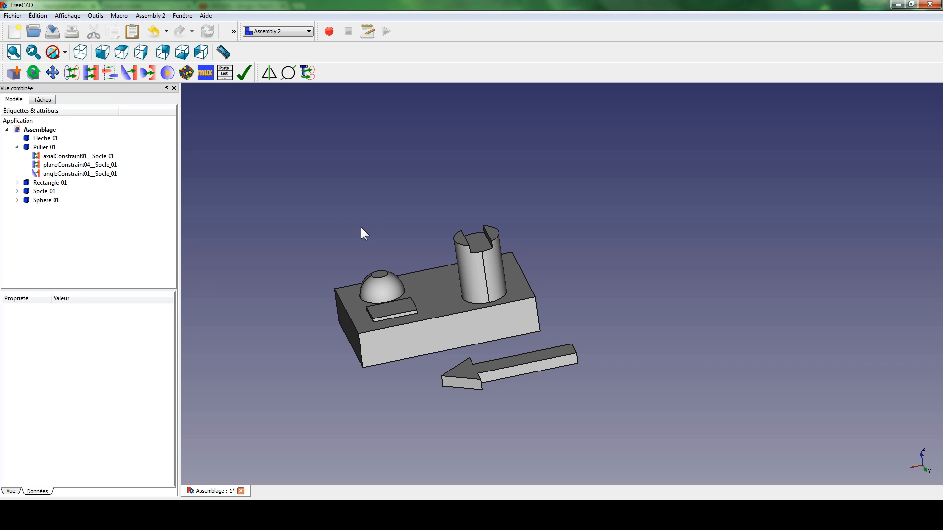
Step: Try to add a plane constraint between the pillar slot's side wall and the arrow shaft's long side face, and delete that constraint
left_click(512, 374)
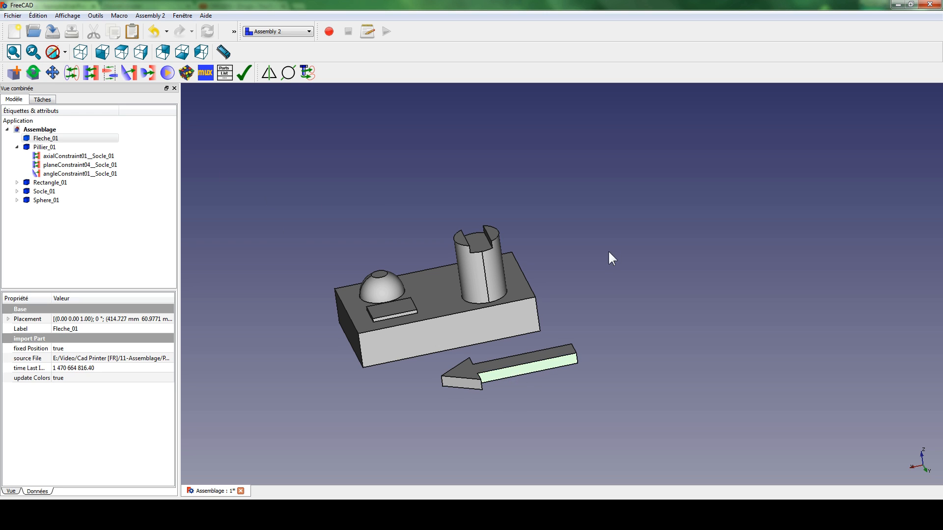
middle_click_drag(608, 250, 544, 270)
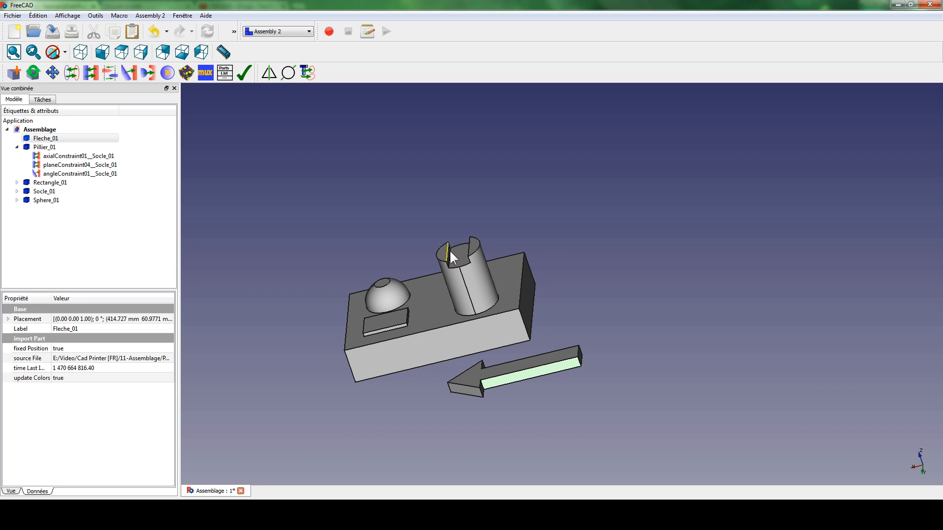
left_click(321, 135)
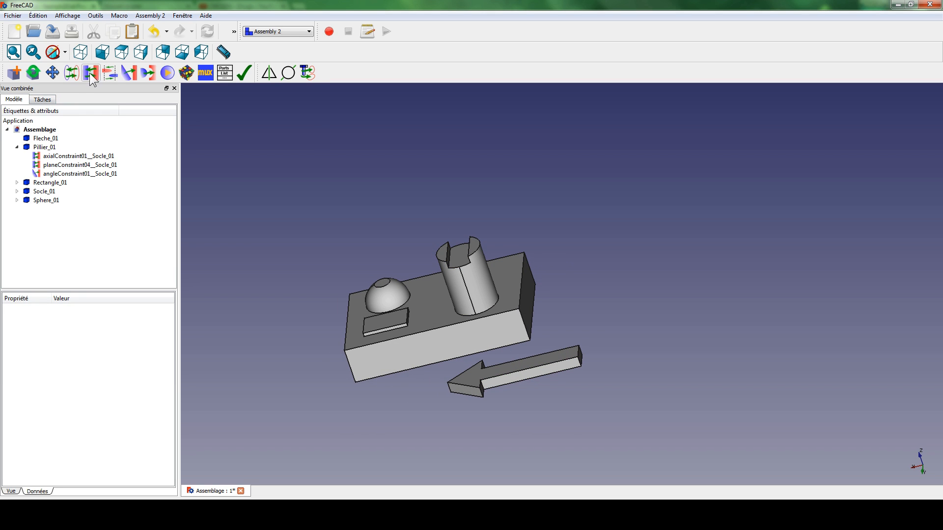
left_click(91, 73)
middle_click_drag(658, 329, 605, 364)
scroll(605, 364, "up", 3)
middle_click_drag(373, 215, 569, 342)
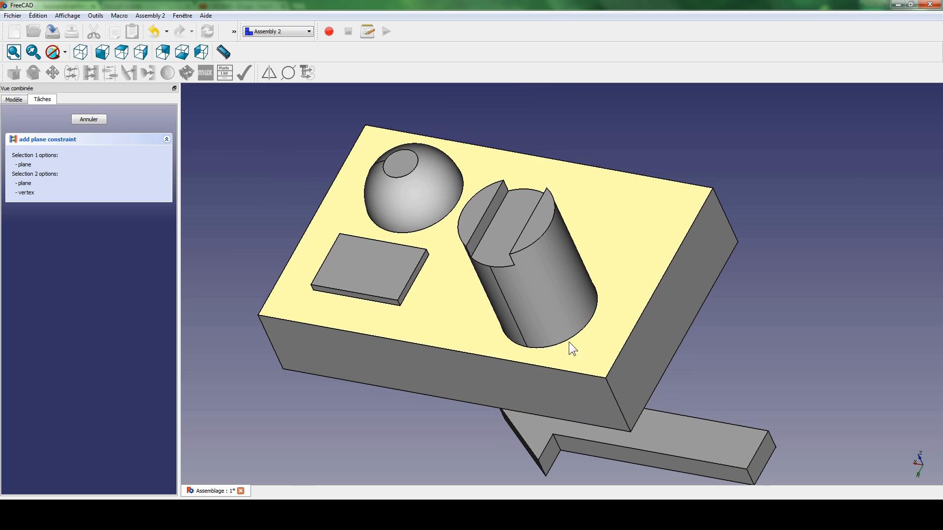
left_click(484, 235)
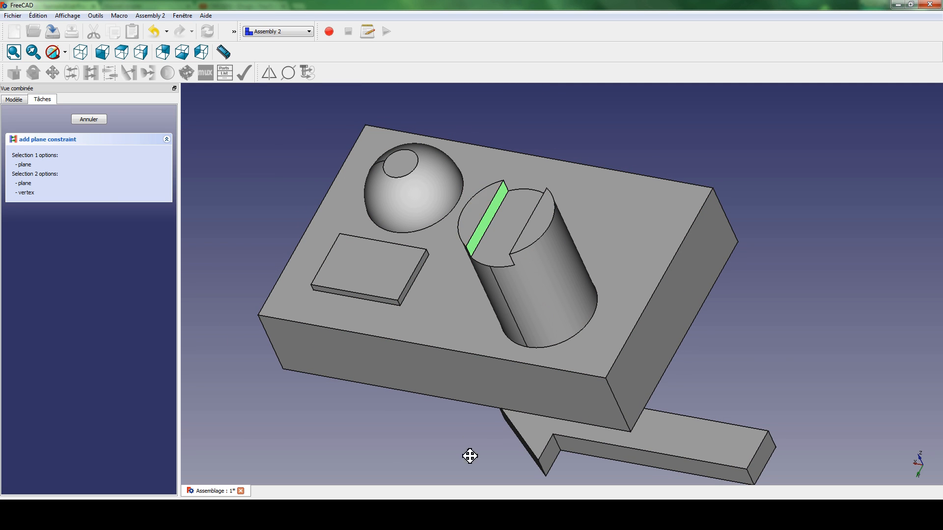
middle_click_drag(467, 455, 607, 447)
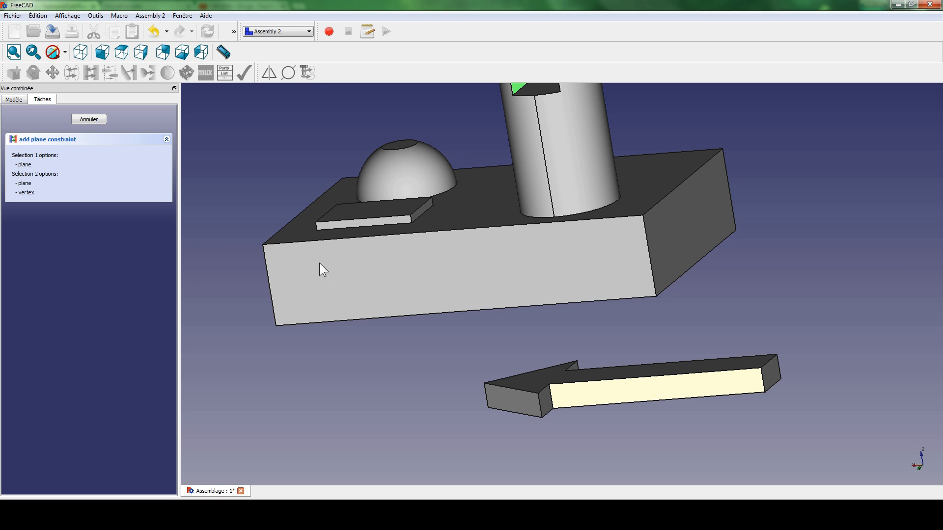
left_click(546, 268)
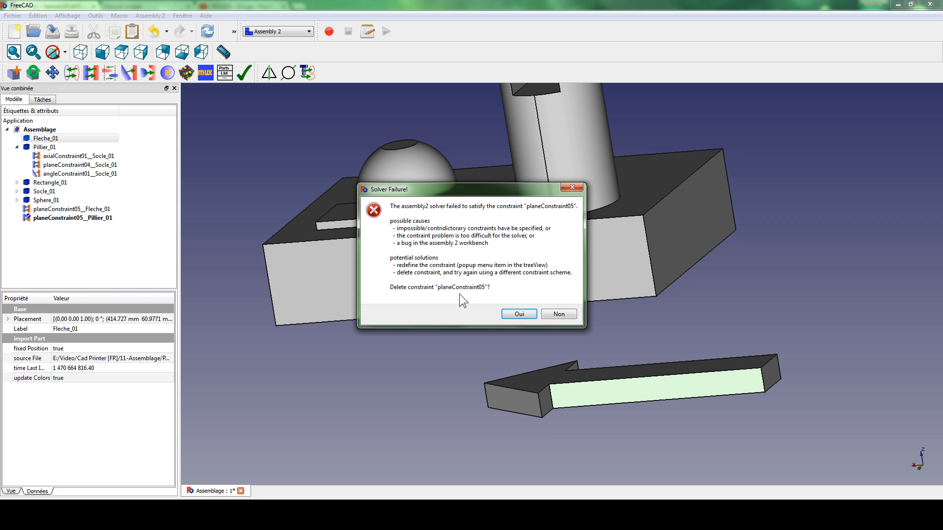
left_click(512, 314)
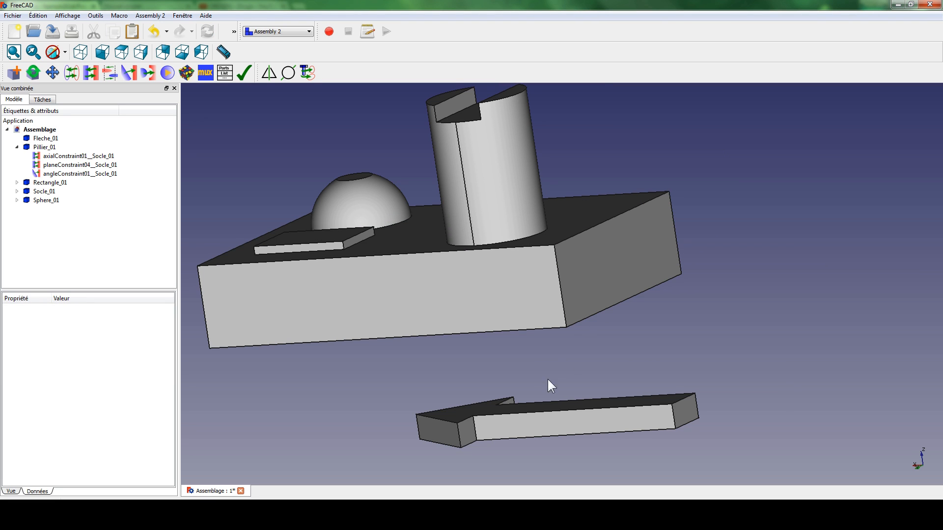
Step: Try to add a plane constraint between the arrow's underside and the floor of the pillar's slot, and delete that constraint
left_click(553, 402)
left_click(558, 357)
left_click(90, 74)
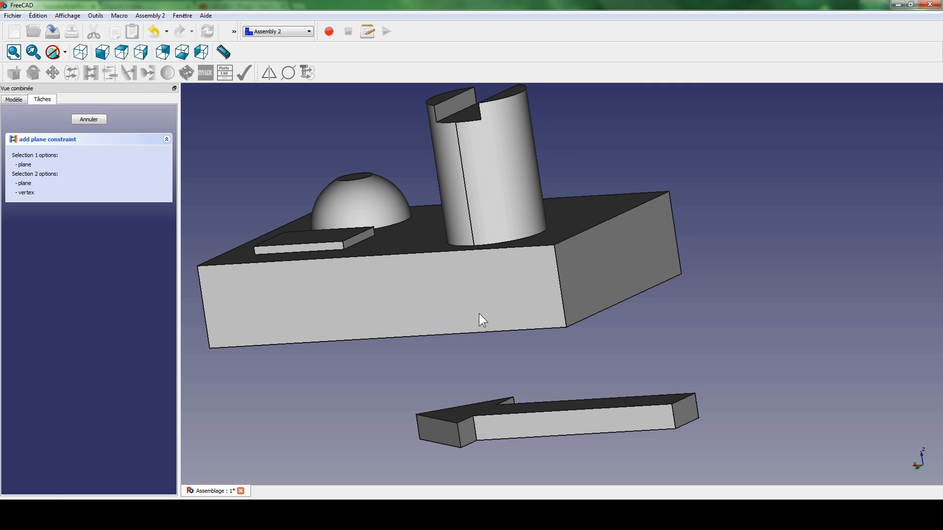
middle_click_drag(480, 320, 489, 265)
scroll(560, 454, "up", 1)
scroll(605, 418, "down", 2)
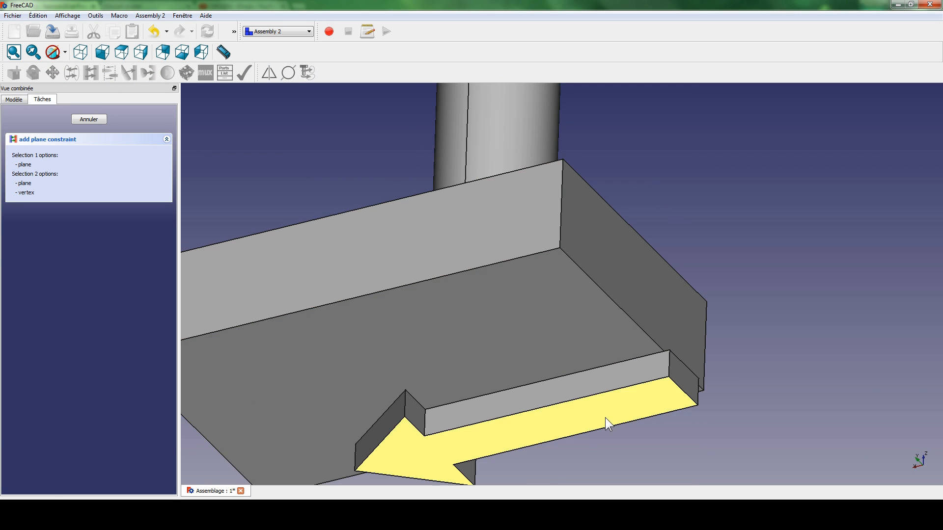
left_click(604, 417)
middle_click_drag(578, 349, 528, 189)
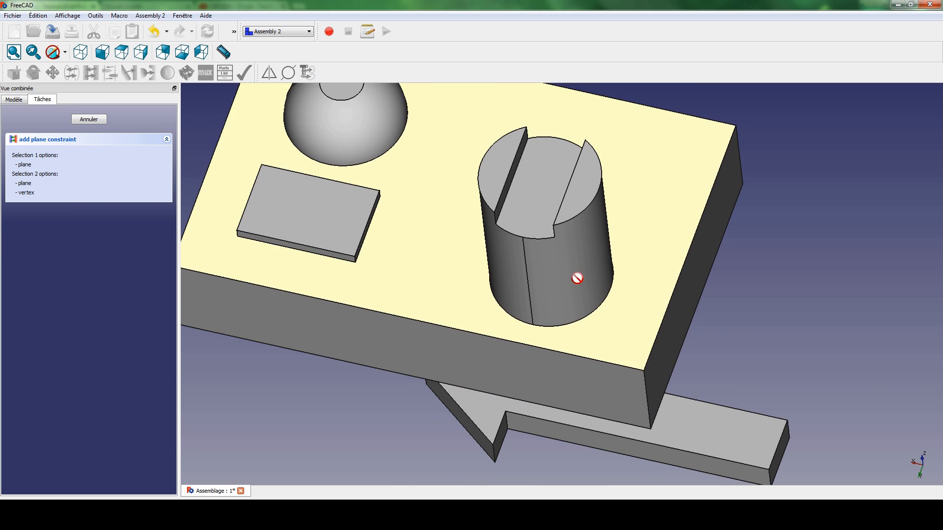
left_click(525, 182)
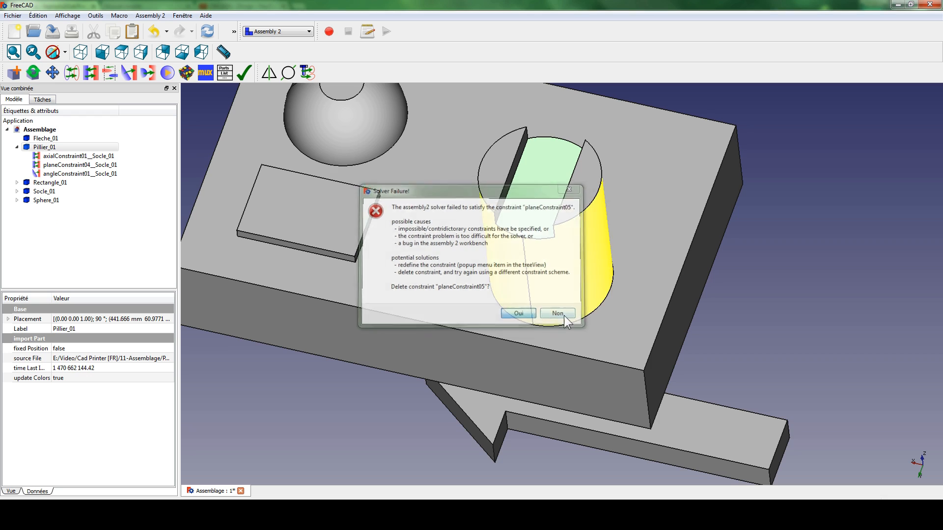
left_click(519, 314)
middle_click_drag(582, 433, 569, 381)
left_click(515, 308)
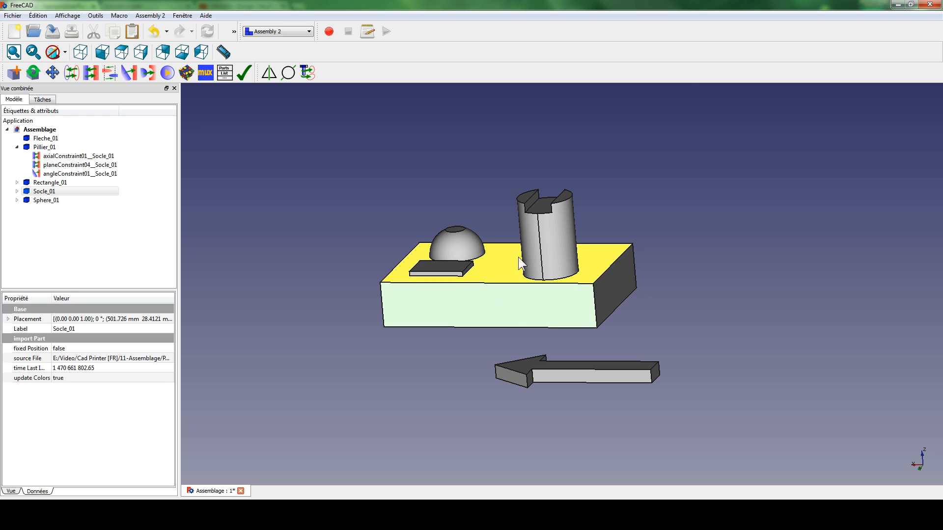
left_click(560, 236)
left_click(550, 370)
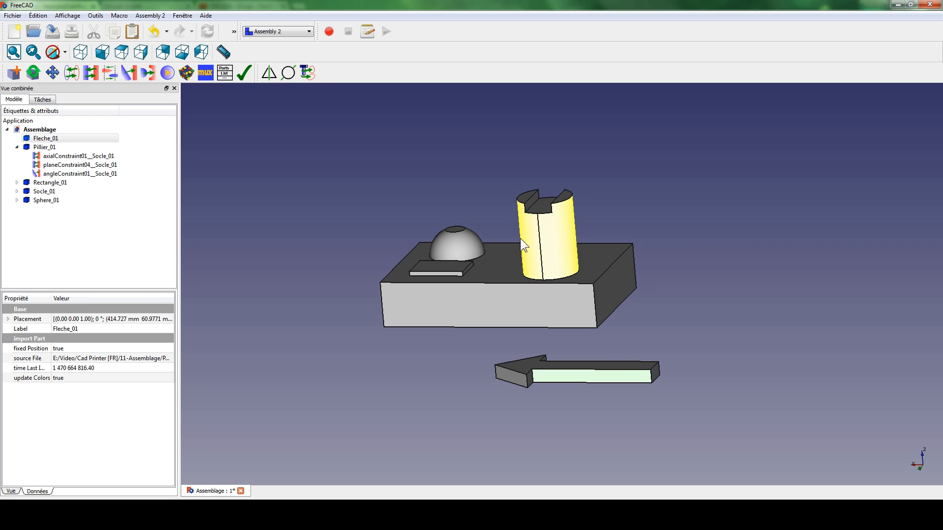
middle_click_drag(554, 369, 576, 336)
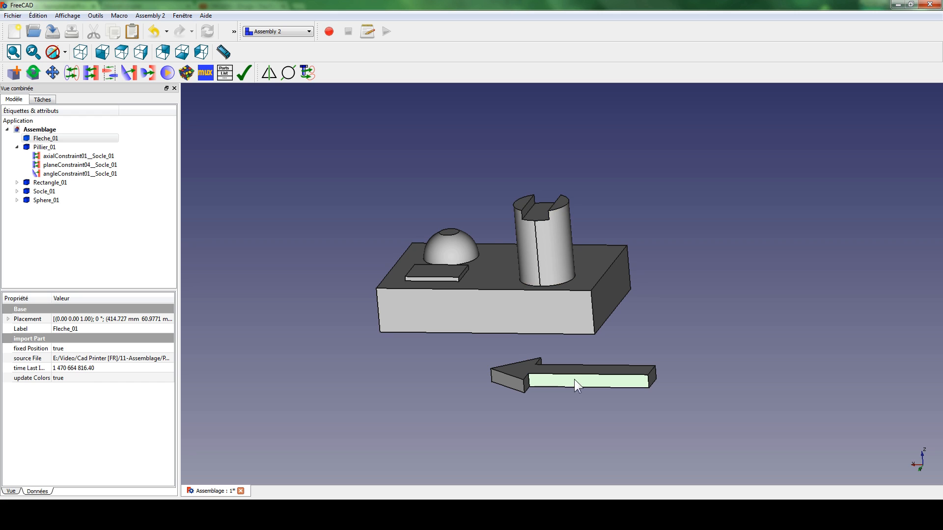
left_click(540, 241)
left_click(543, 169)
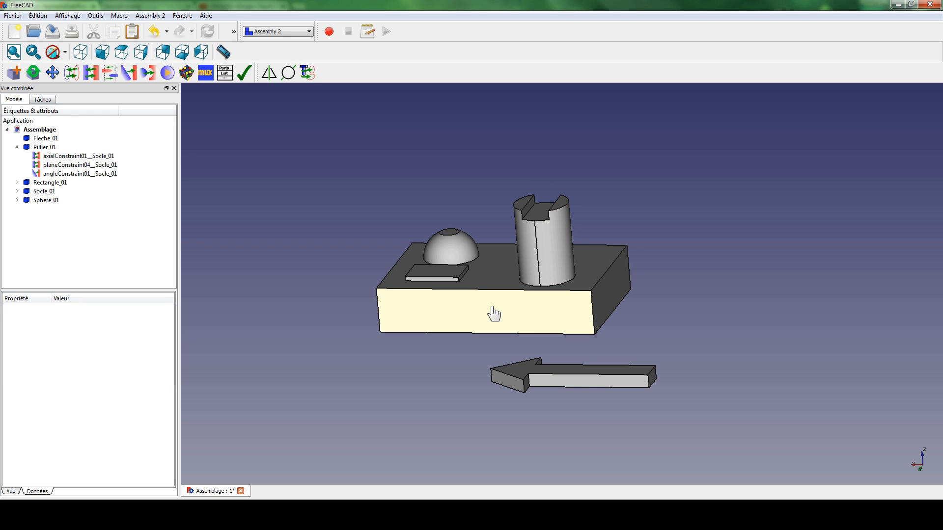
left_click(433, 274)
left_click(452, 290)
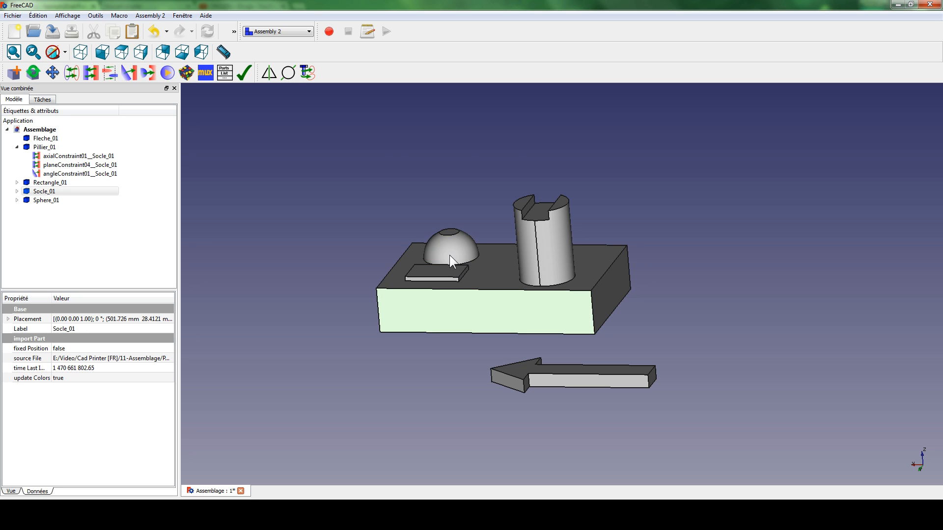
left_click(450, 253)
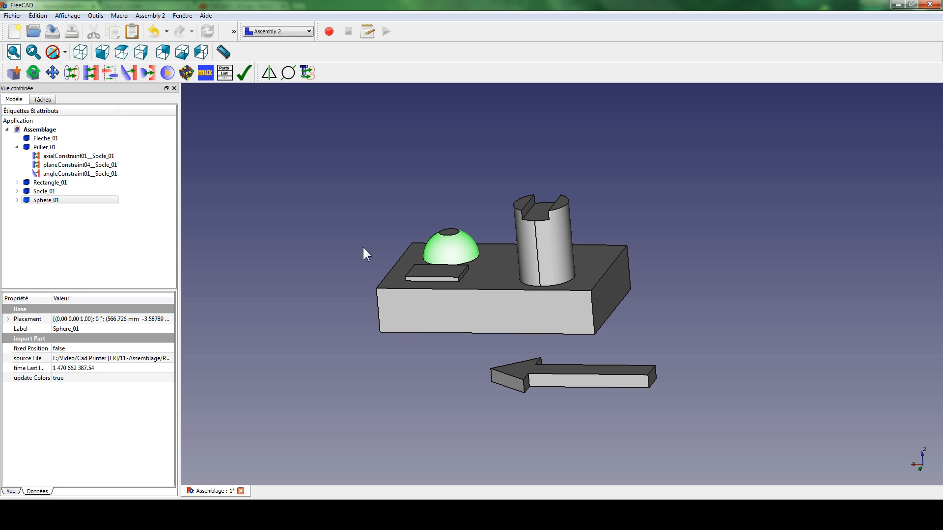
left_click(299, 254)
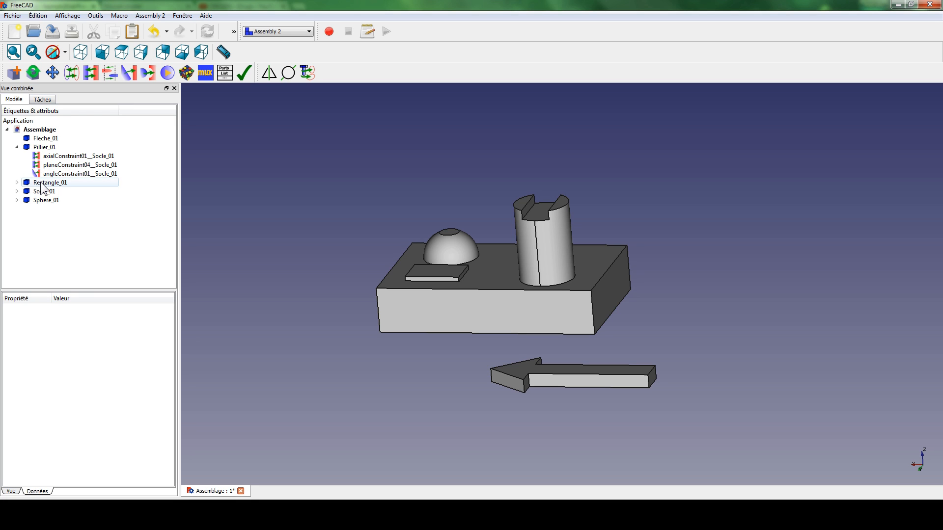
Step: Delete the pillar Pillier_01 and the arrow Fleche_01, together with the pillar's constraints, from the assembly
left_click(43, 148)
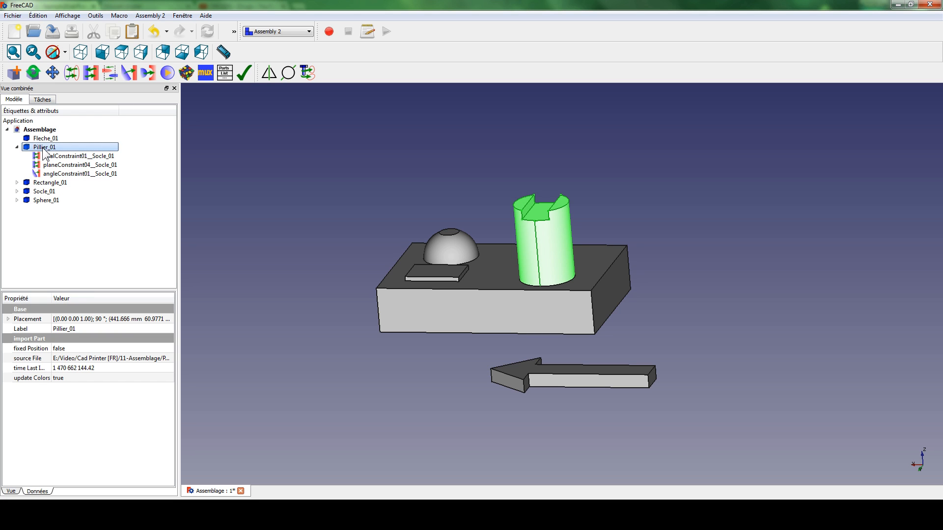
key("Delete")
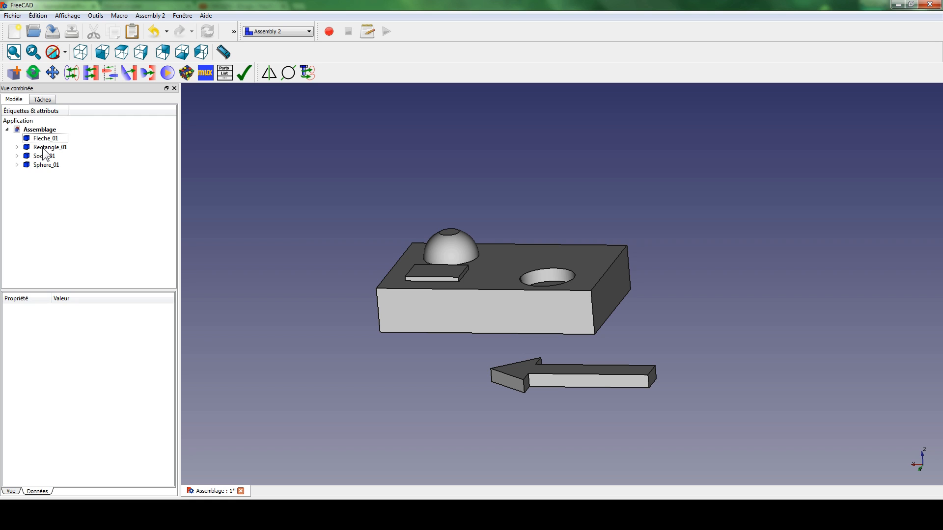
left_click(44, 138)
key("Delete")
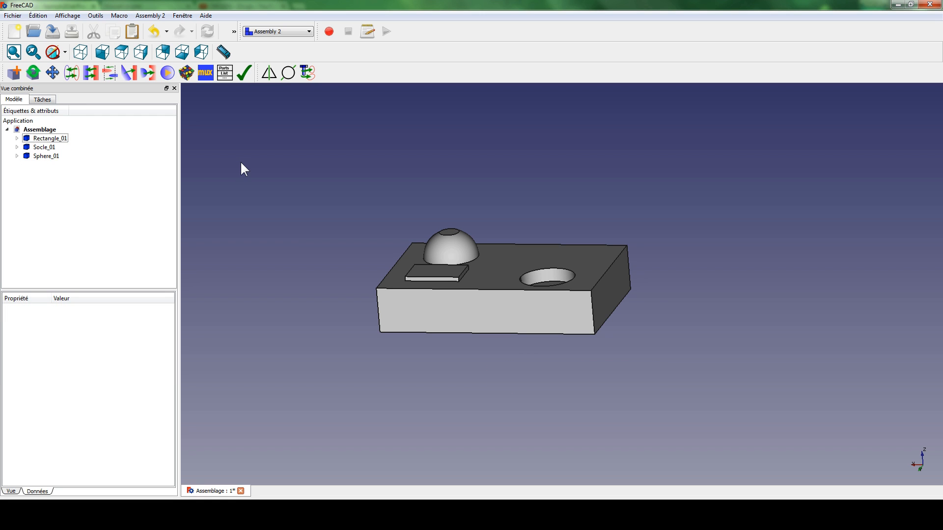
Step: Create a new document and save it in the Part folder as "Assemblage pillier+fleche"
left_click(14, 33)
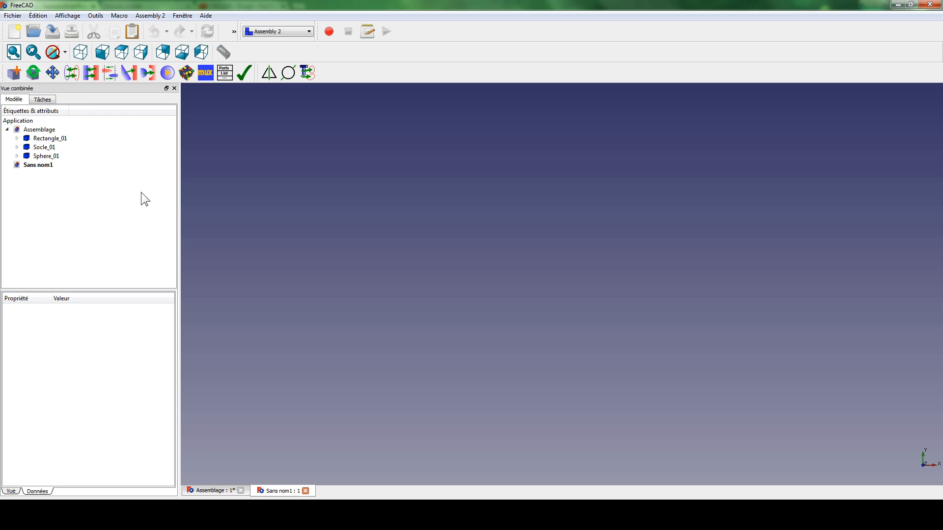
left_click(19, 16)
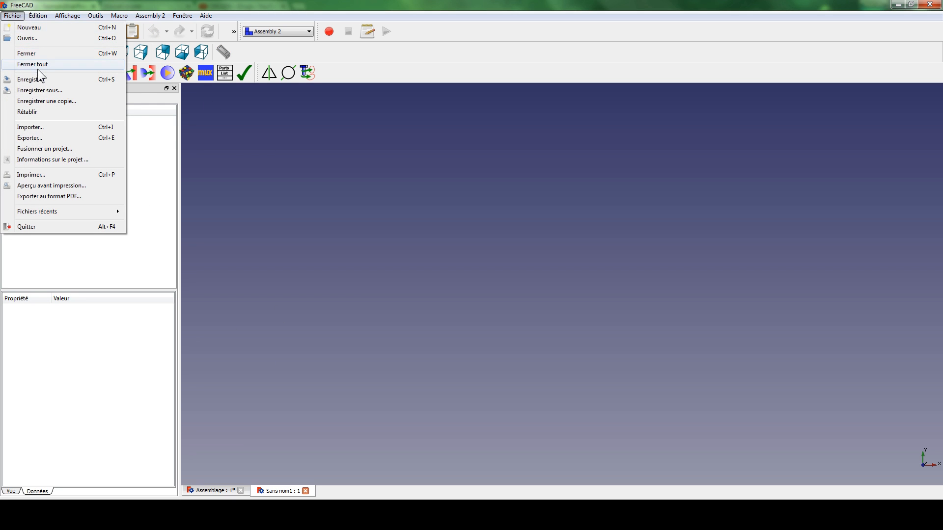
left_click(40, 90)
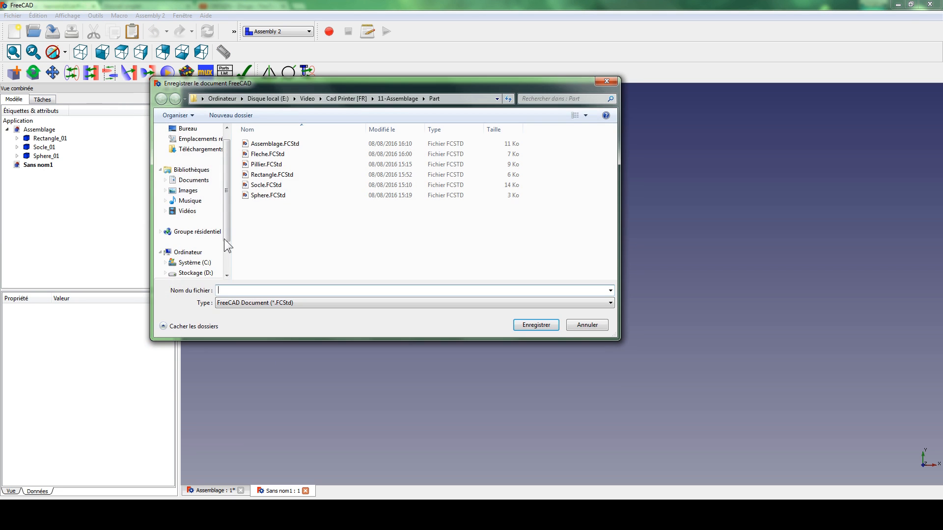
type("Ass")
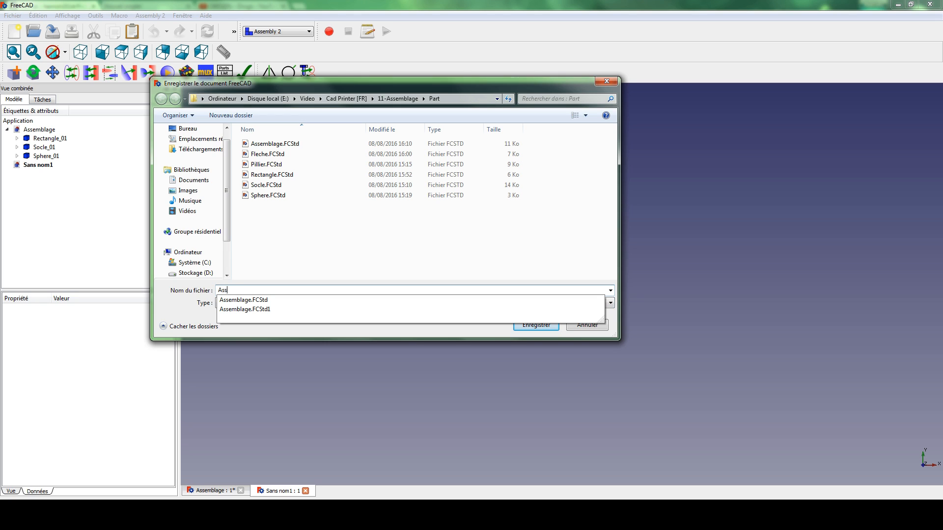
type("emblage pillier+fleche")
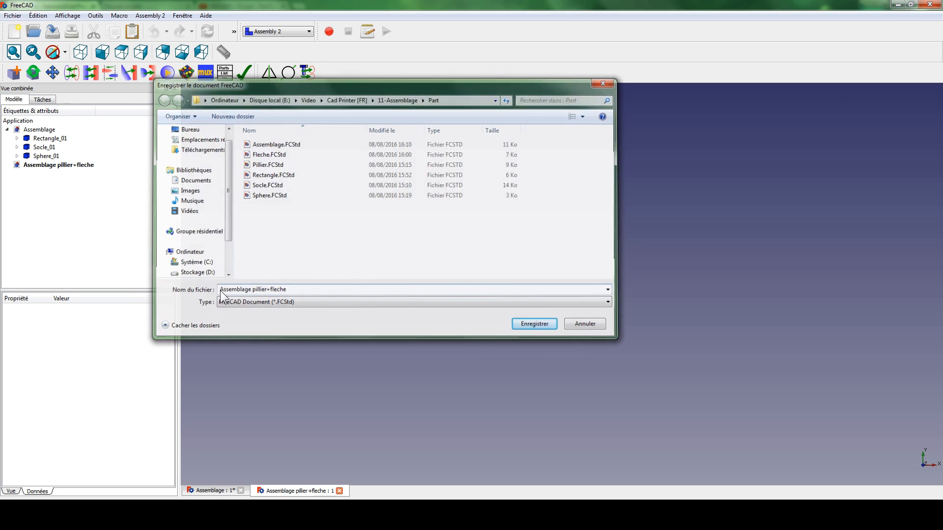
key("Return")
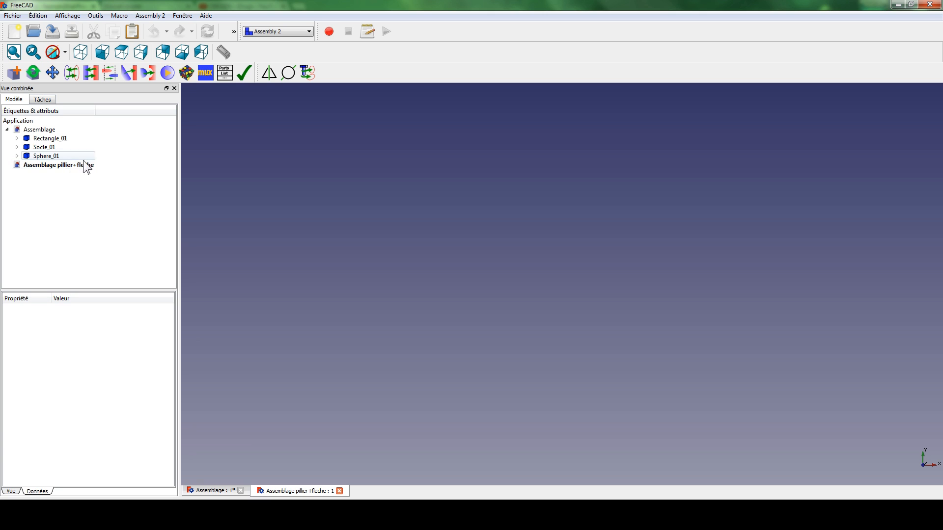
Step: Import Pillier.FCStd and Fleche.FCStd into the new document, placing the arrow beside the pillar
left_click(17, 78)
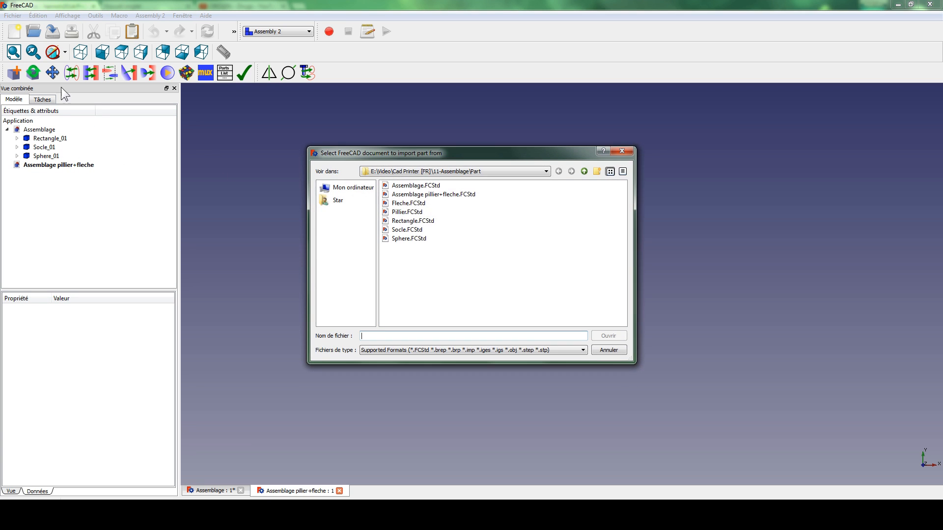
left_click(411, 212)
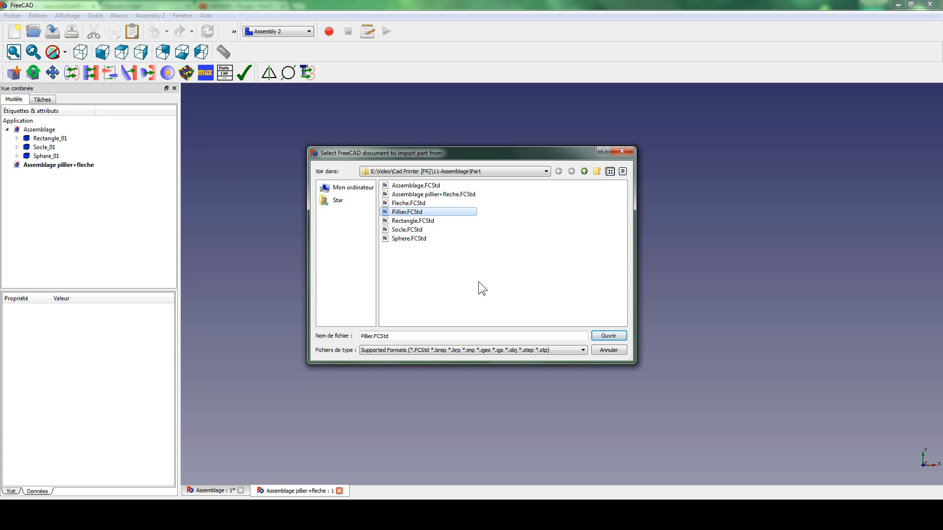
left_click(601, 336)
left_click(18, 75)
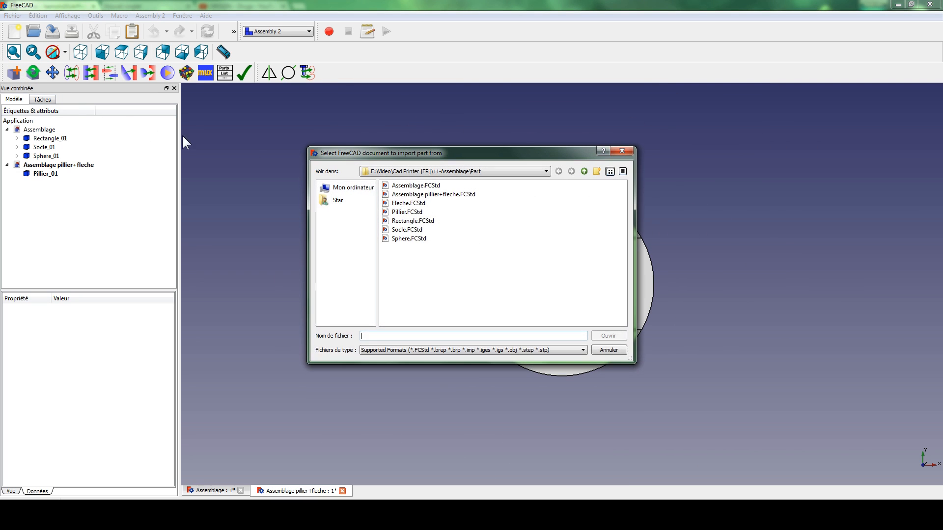
left_click(408, 203)
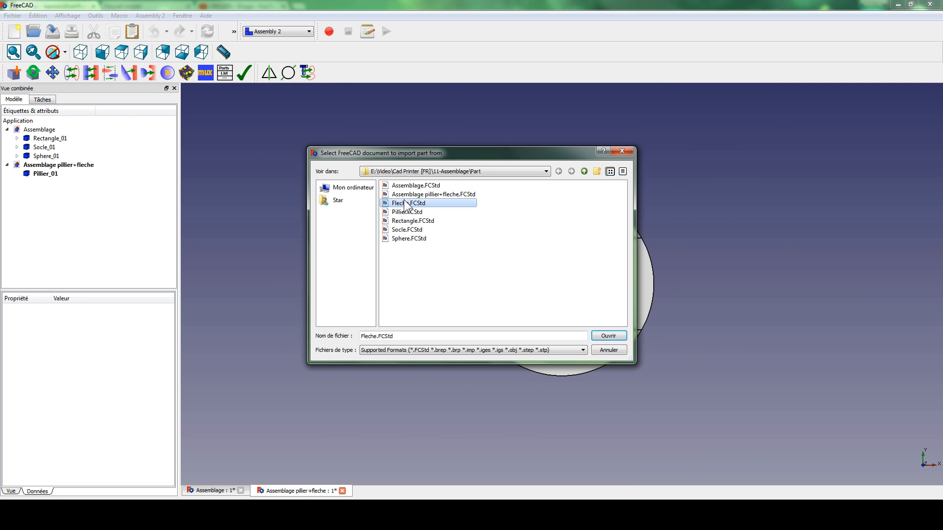
left_click(608, 336)
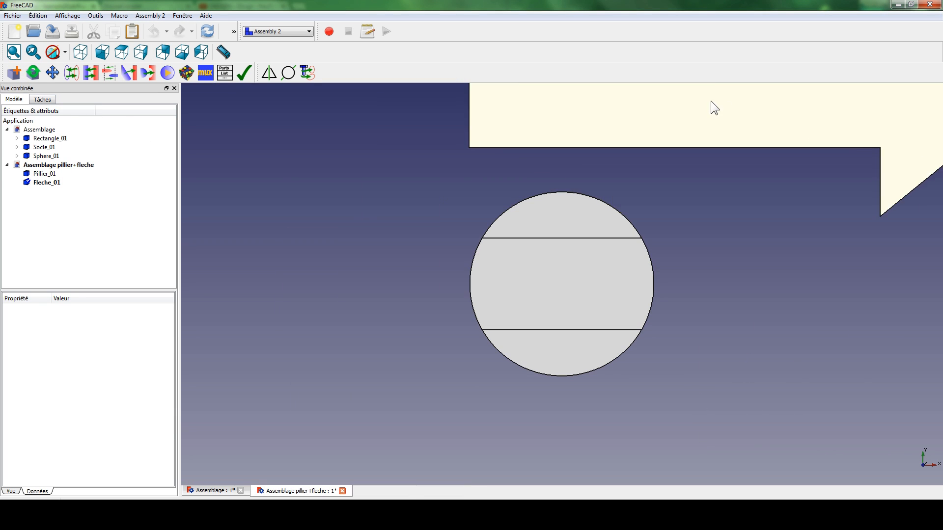
left_click(703, 112)
Step: Add a plane constraint between the floor of the pillar's slot and the arrow's underside
middle_click_drag(682, 344, 590, 386)
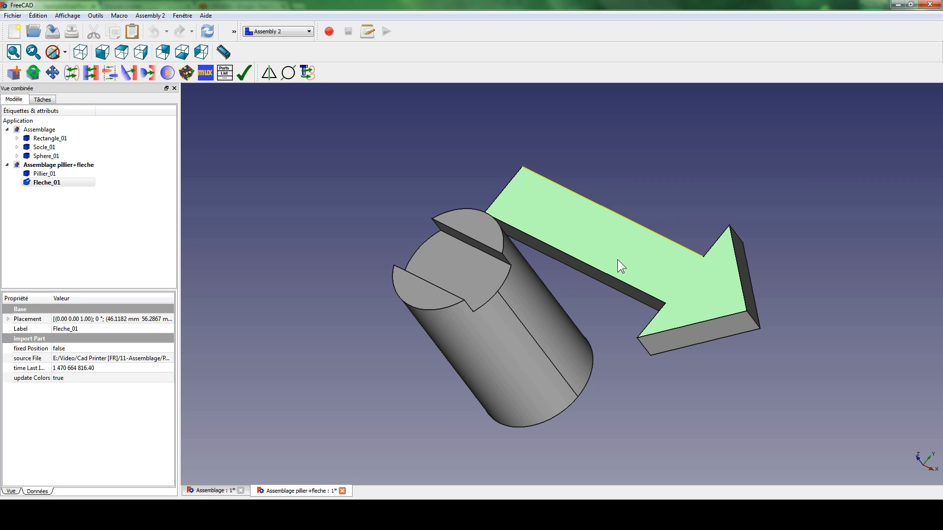
left_click(383, 158)
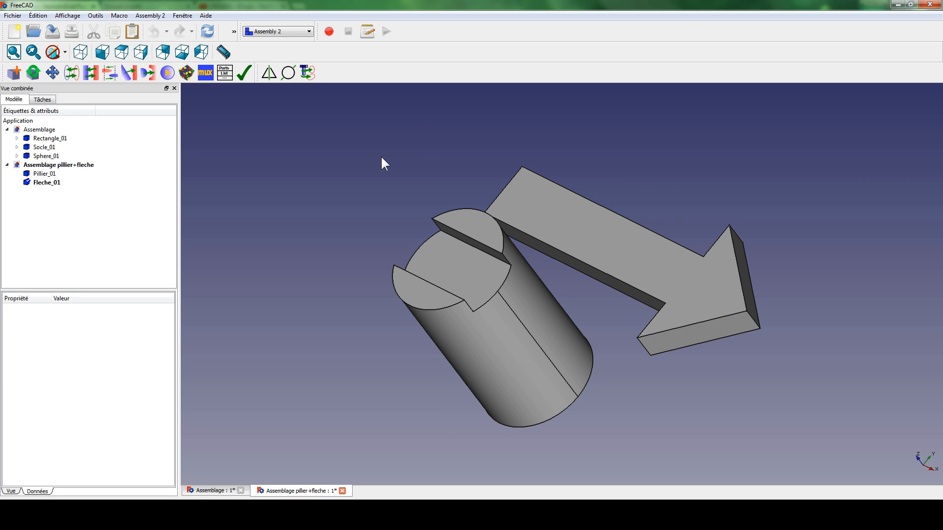
left_click(97, 70)
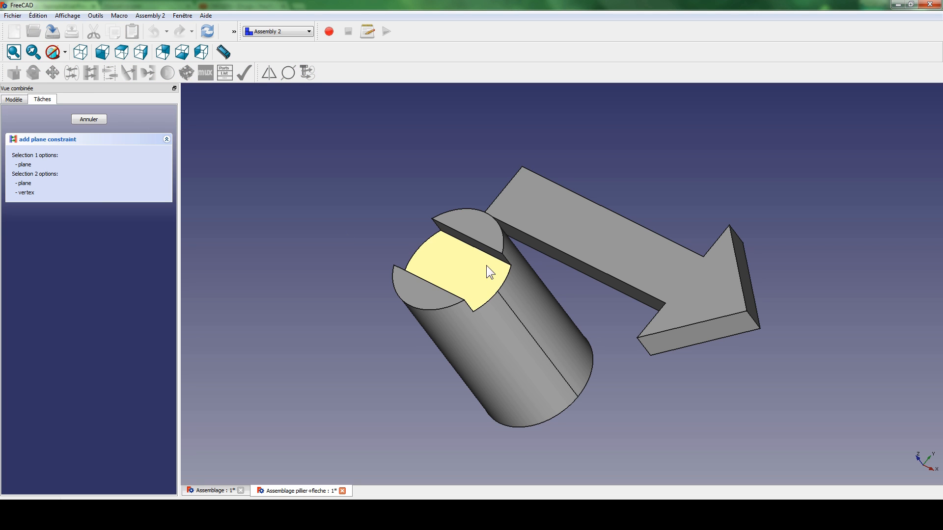
left_click(465, 260)
middle_click_drag(464, 261, 521, 301)
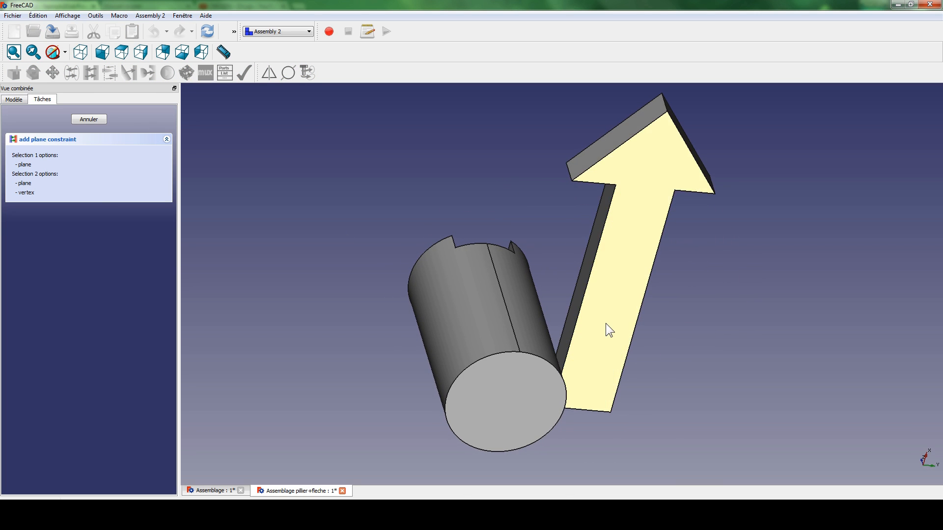
left_click(609, 328)
Step: Add a plane constraint between the arrow shaft's long side face and the pillar slot's side wall, and flip its direction
middle_click_drag(529, 235, 421, 309)
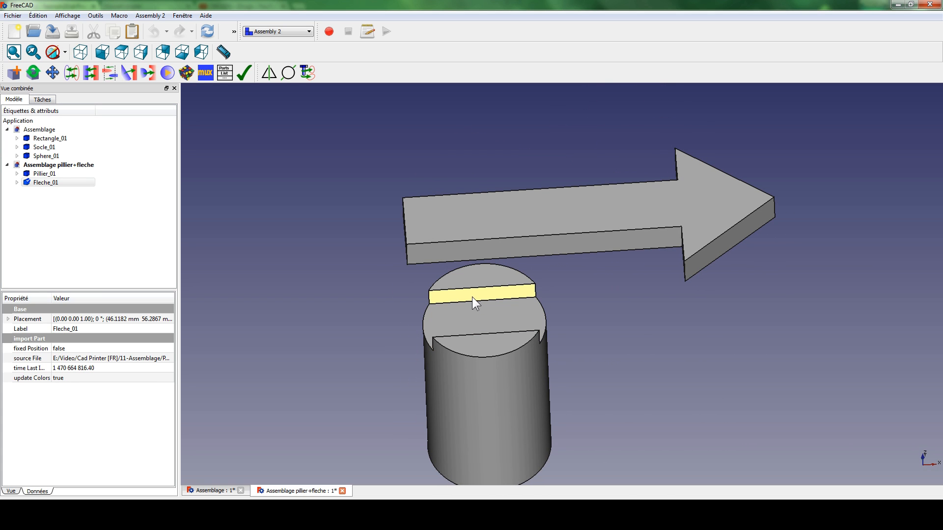
left_click(281, 197)
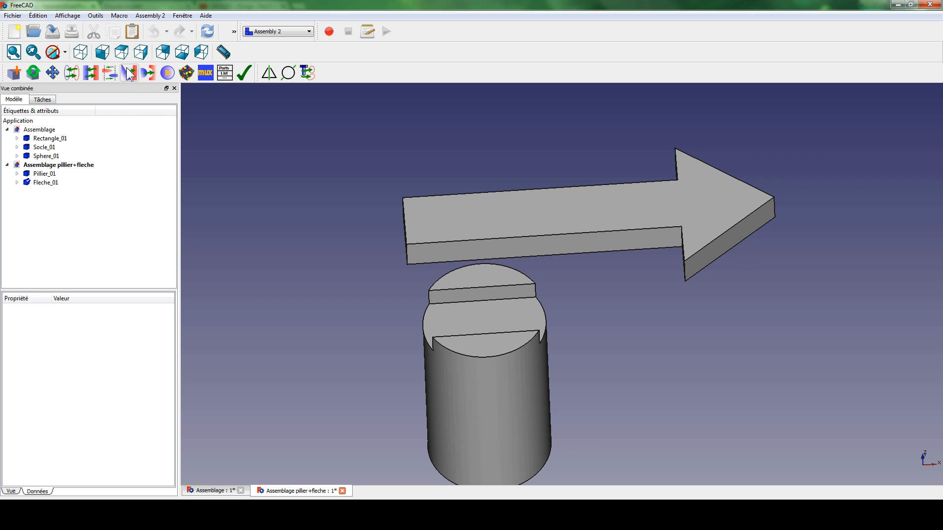
left_click(90, 73)
left_click(526, 244)
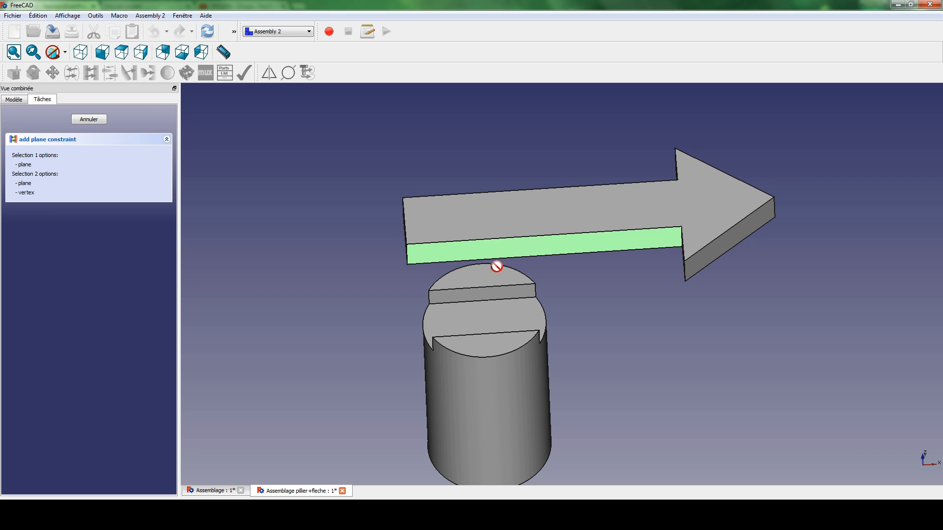
left_click(471, 297)
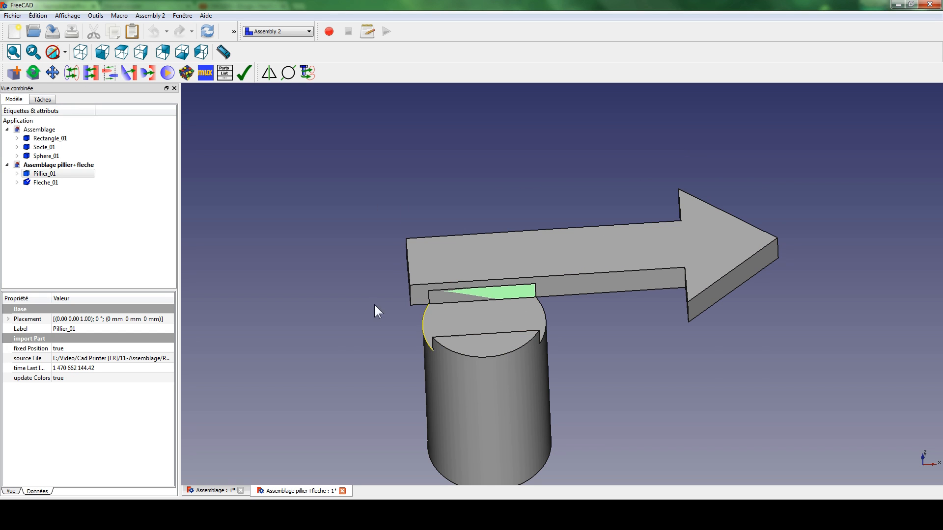
middle_click_drag(372, 391, 491, 373)
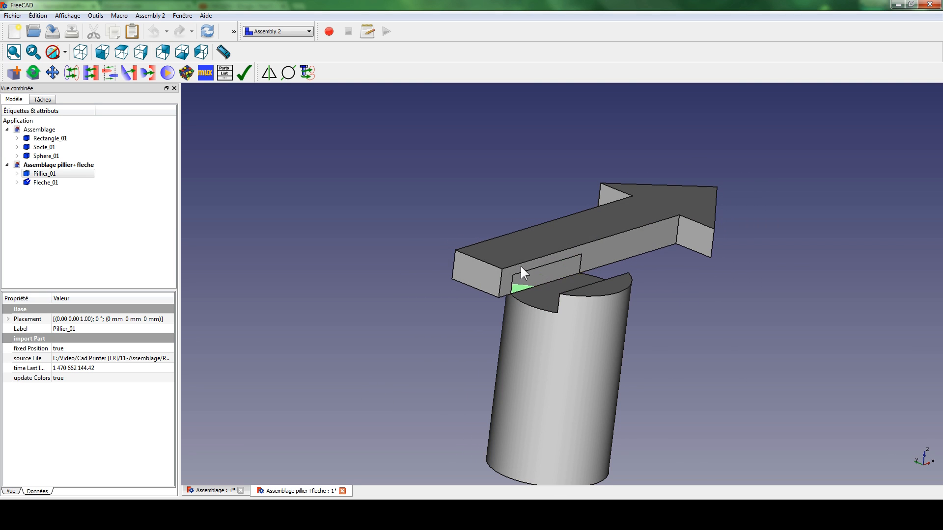
left_click(269, 74)
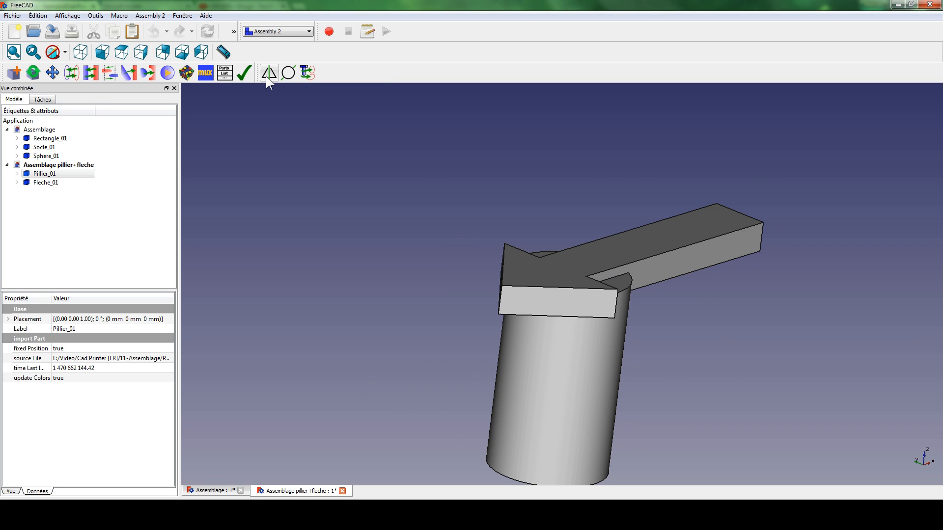
Step: Move the arrow clear of the pillar along the slot direction
mouse_move(769, 389)
middle_mouse_down()
mouse_move(473, 376)
mouse_move(428, 396)
mouse_move(814, 310)
mouse_move(767, 307)
middle_mouse_up()
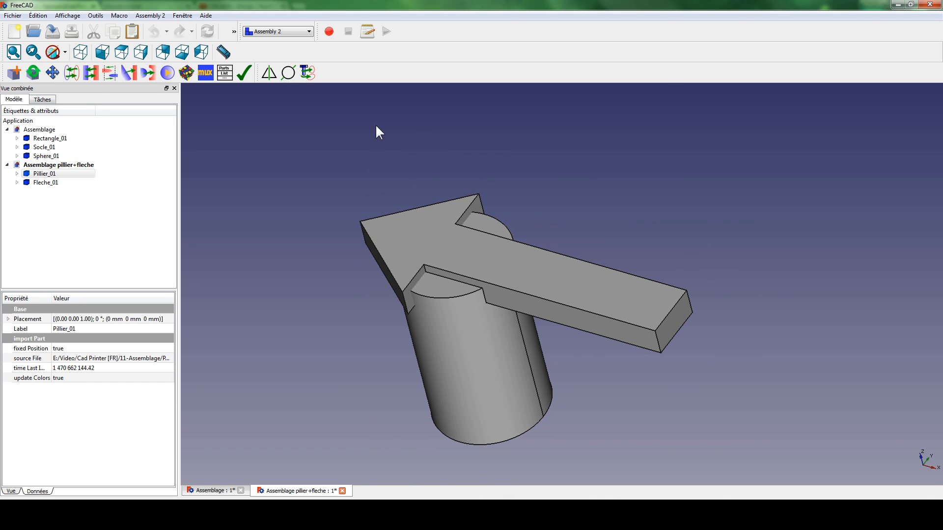
left_click(46, 182)
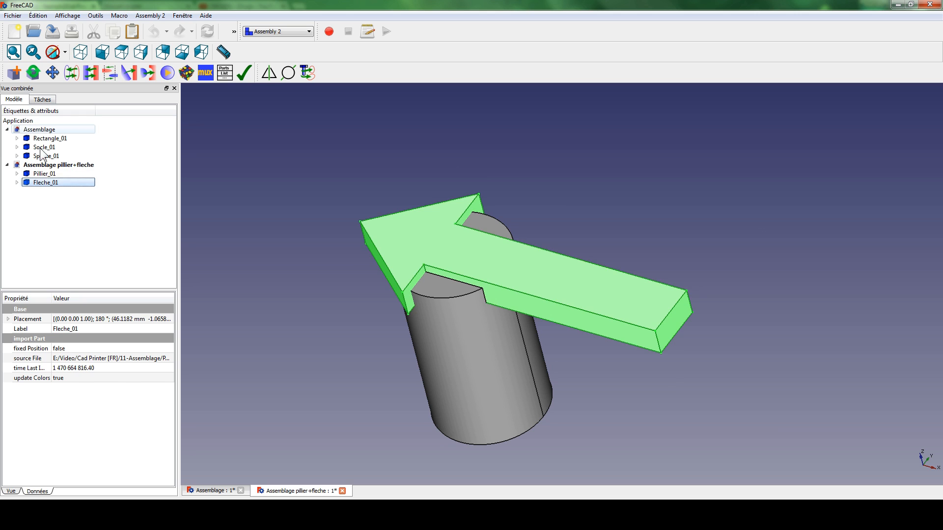
left_click(52, 73)
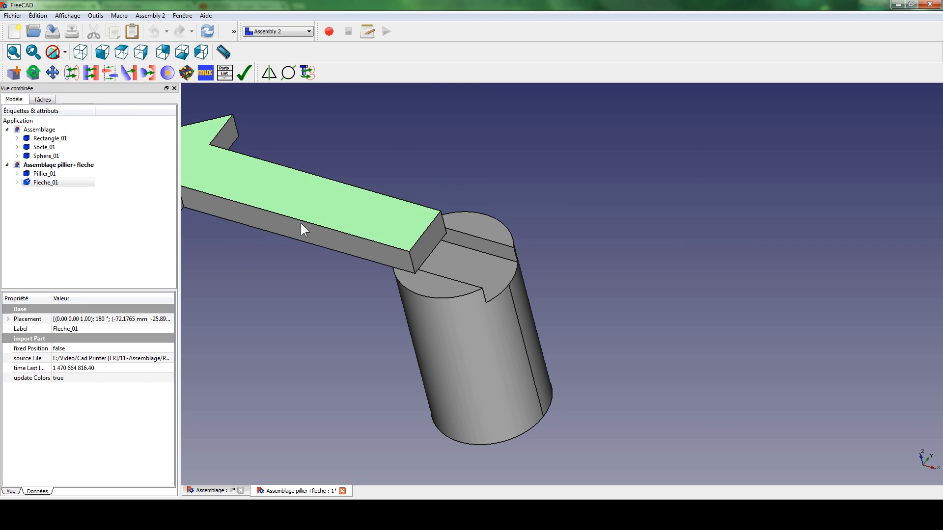
left_click(301, 228)
middle_click_drag(331, 337, 558, 381)
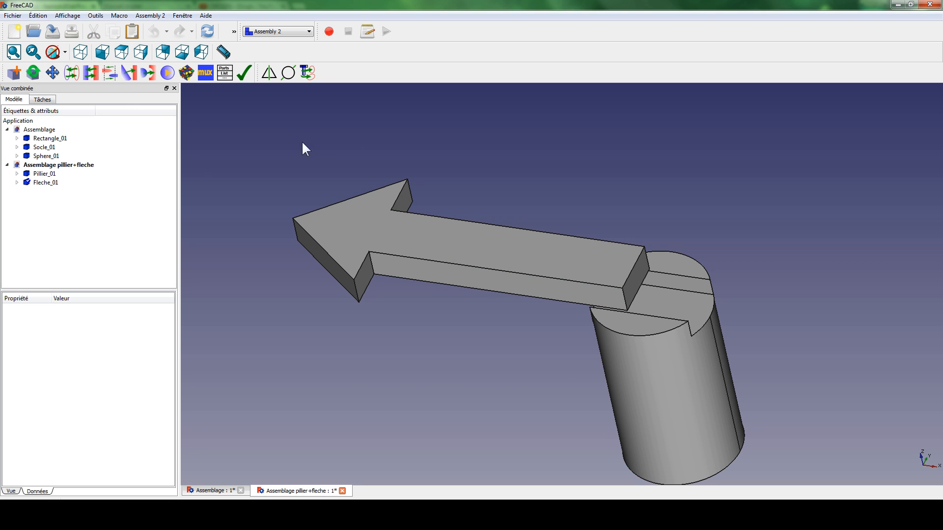
Step: Add a plane constraint between the arrowhead's rear face and the upper corner vertex of the pillar's slot
left_click(94, 69)
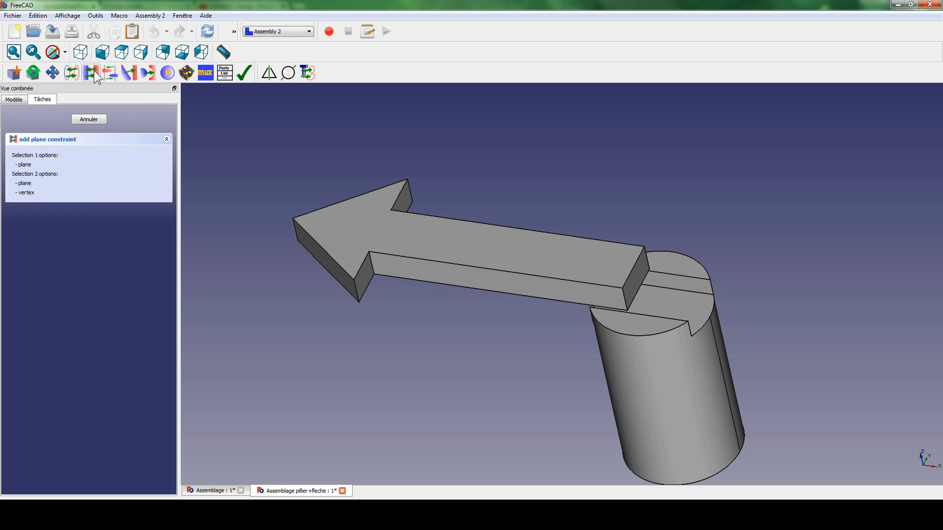
left_click(364, 279)
middle_click_drag(415, 357, 472, 320)
scroll(472, 319, "up", 4)
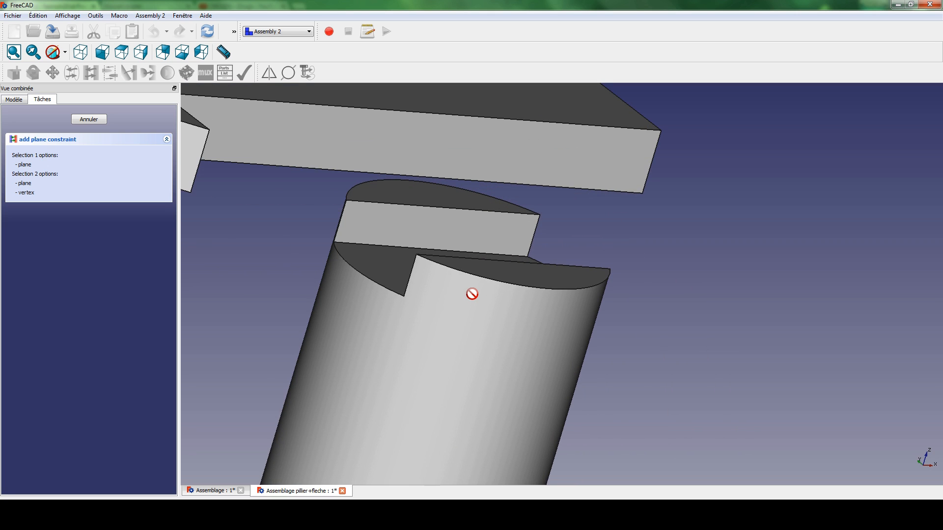
left_click(415, 255)
middle_click_drag(431, 298, 563, 329)
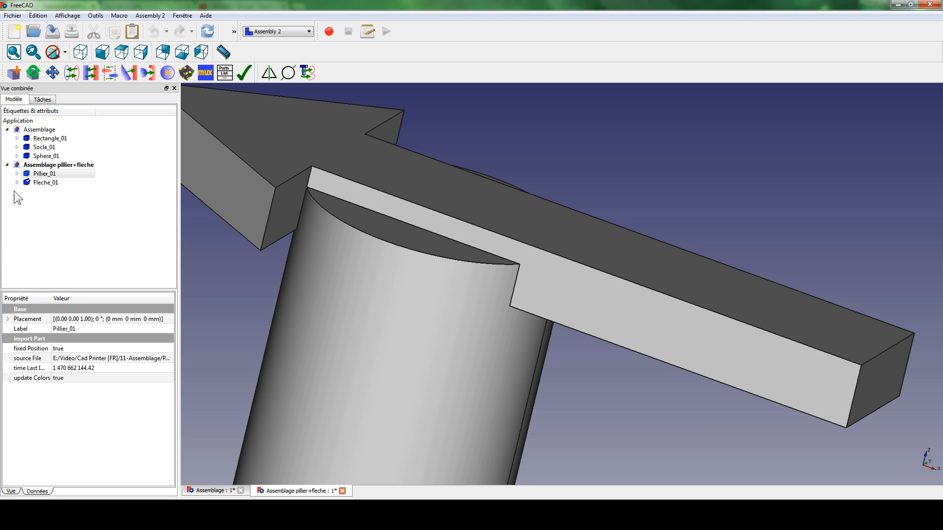
Step: Delete the arrow's third plane constraint, planeConstraint03, which ties the arrowhead to the slot corner
left_click(17, 182)
left_click(74, 210)
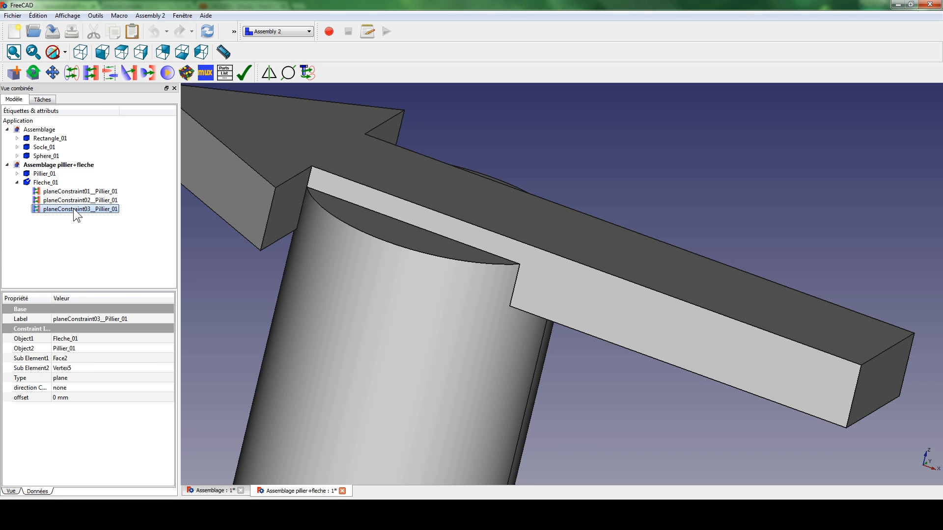
key("Delete")
scroll(261, 264, "down", 3)
middle_click_drag(327, 252, 352, 337)
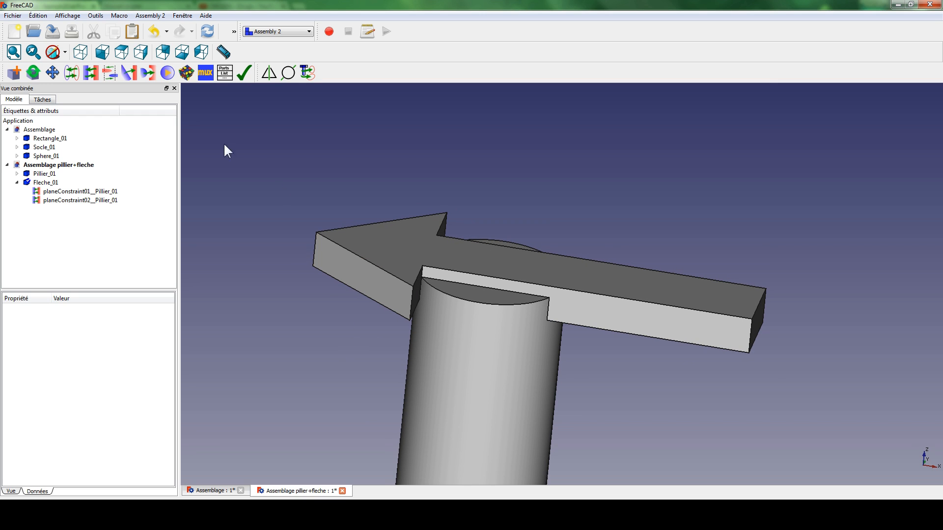
Step: Move the arrow off the pillar so that the end face of its shaft is exposed
left_click(45, 182)
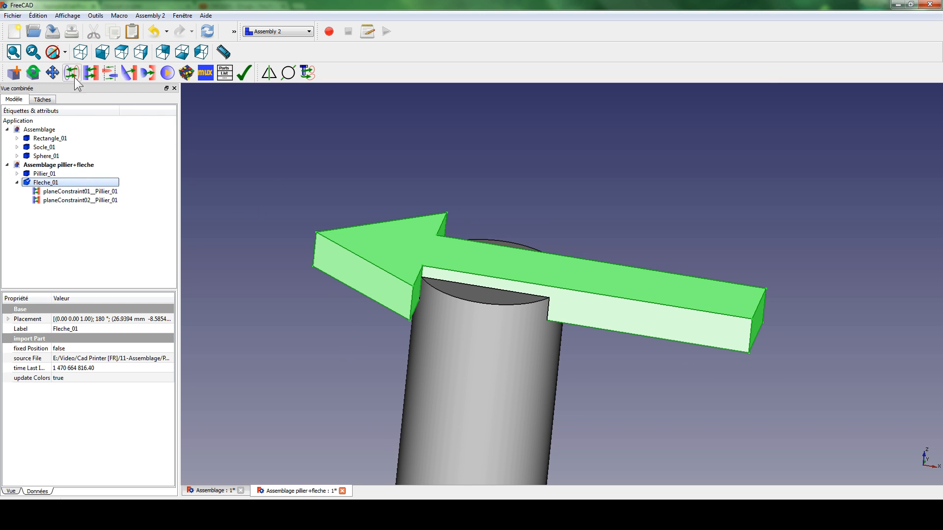
left_click(52, 72)
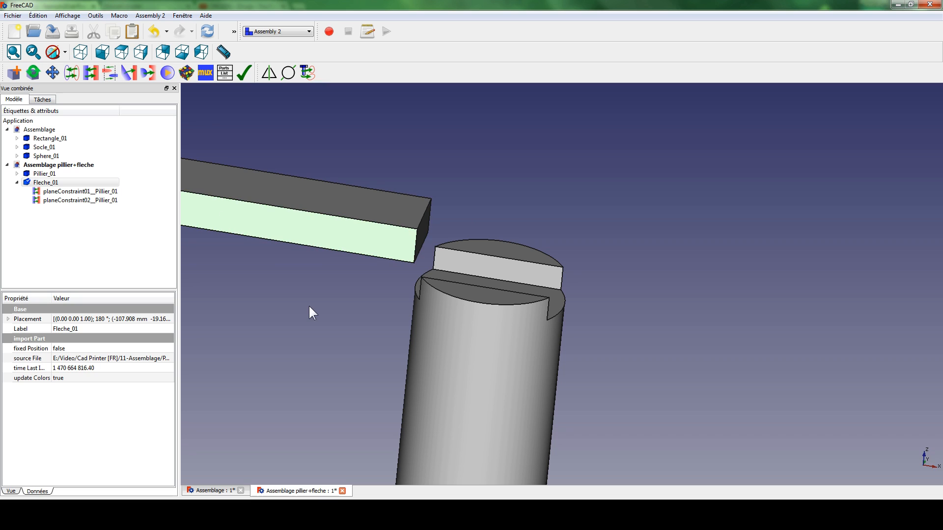
left_click(250, 118)
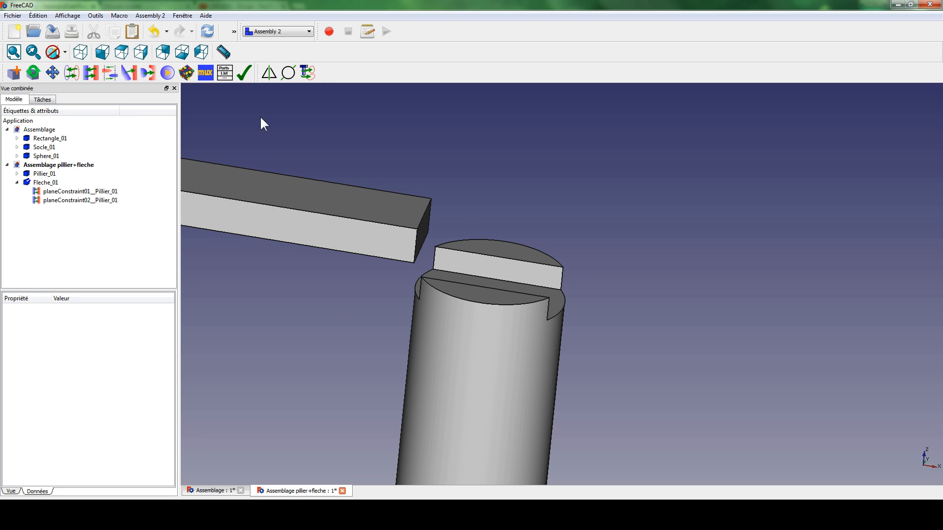
Step: Add a plane constraint between the end face of the arrow's shaft and the upper corner vertex of the pillar's slot
left_click(90, 74)
left_click(425, 224)
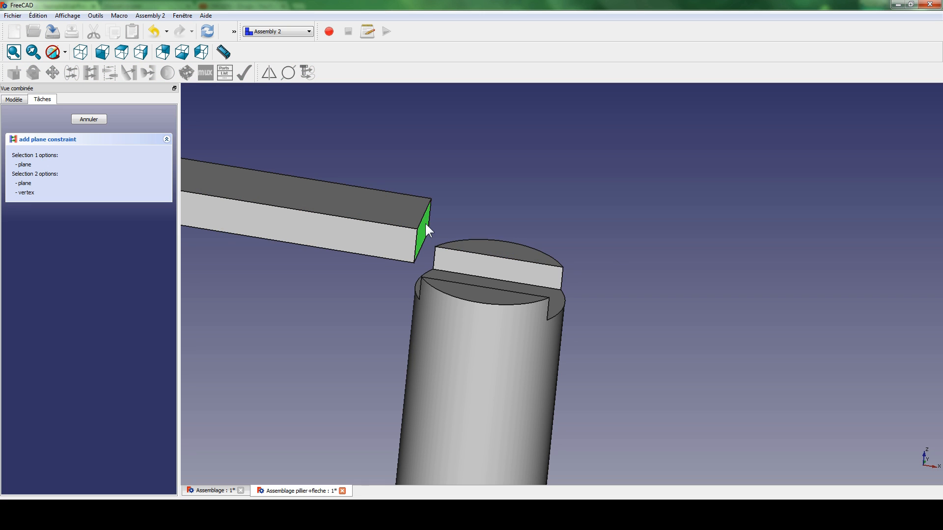
middle_click_drag(693, 285, 621, 303)
scroll(620, 301, "up", 3)
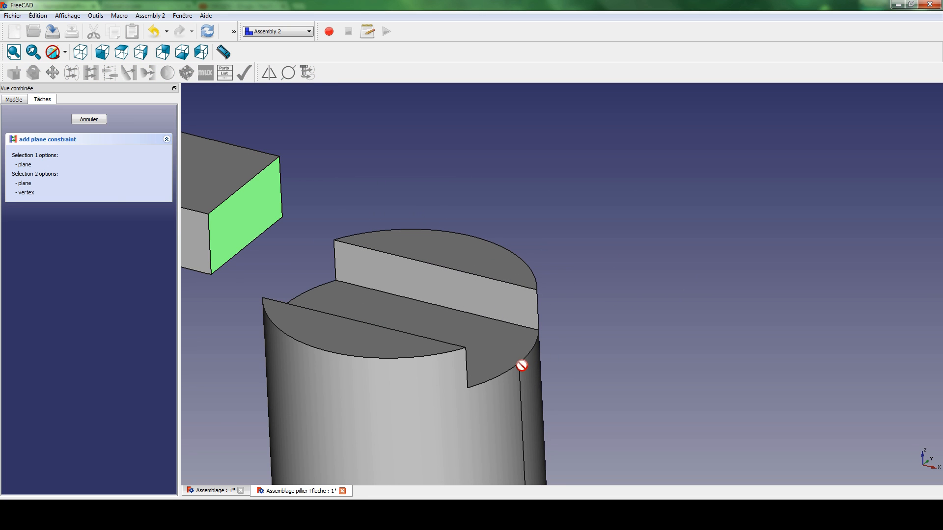
left_click(537, 288)
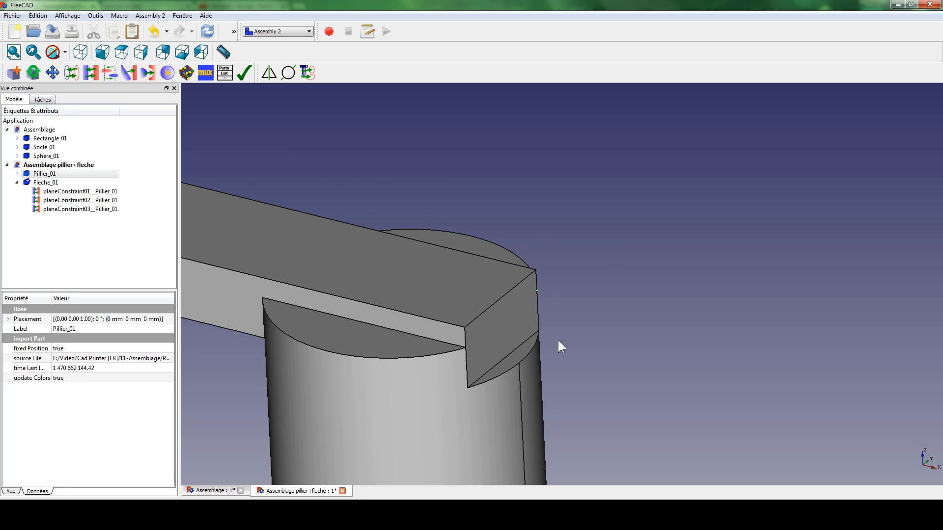
scroll(255, 339, "down", 5)
left_click(428, 354)
middle_click_drag(428, 353, 474, 347)
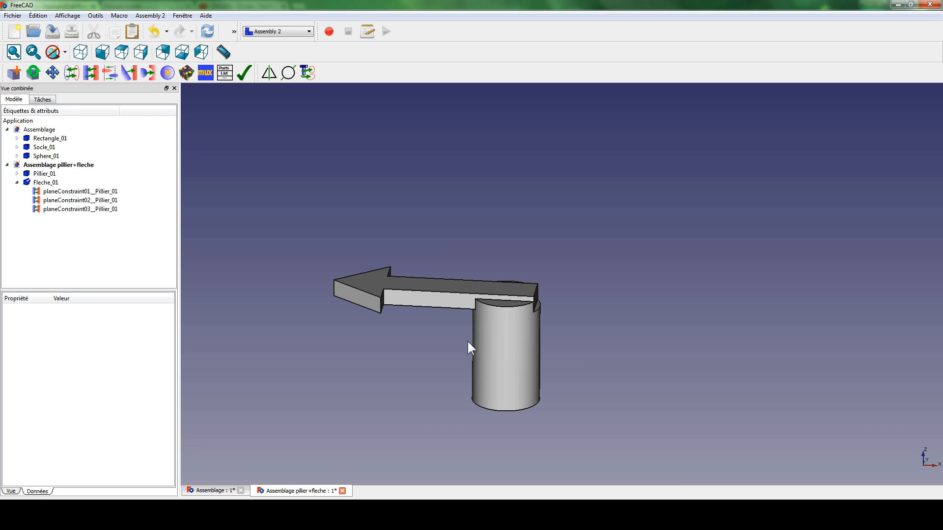
Step: Check the pillar and arrow assembly for overlapping or interfering parts
left_click(243, 74)
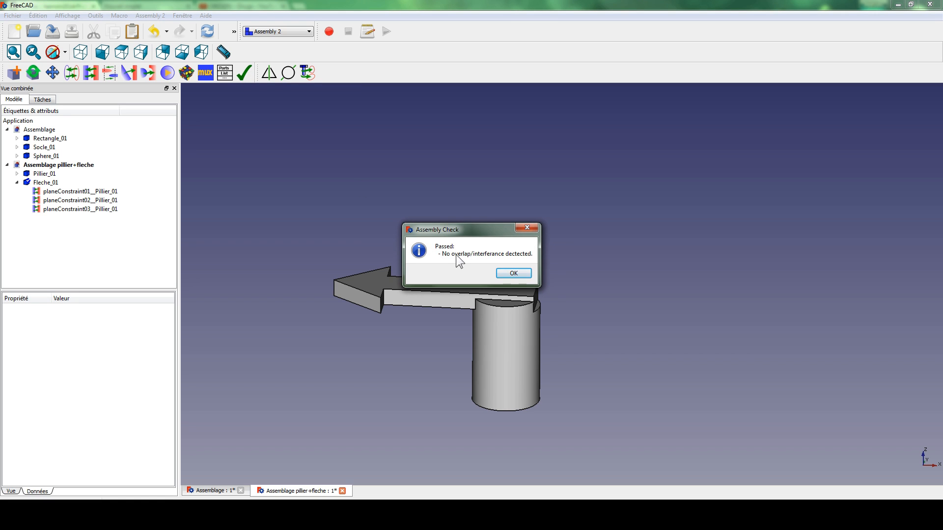
left_click(513, 274)
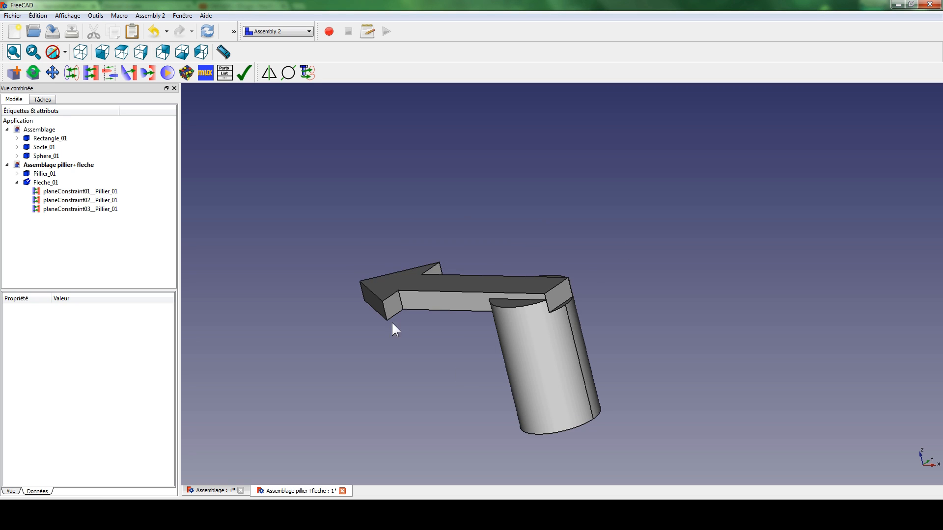
middle_click_drag(392, 327, 525, 233)
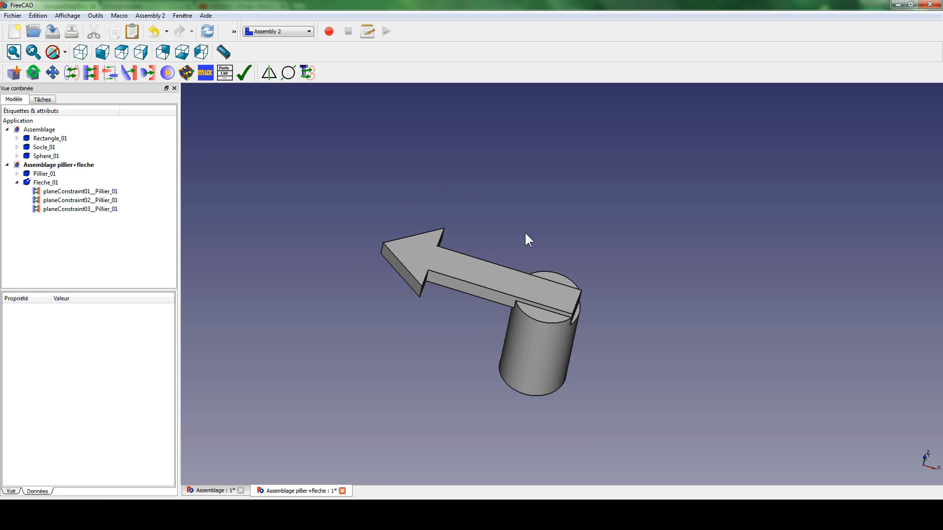
Step: Save the pillar and arrow subassembly and close its document, returning to the main Assemblage document
key("ctrl+s")
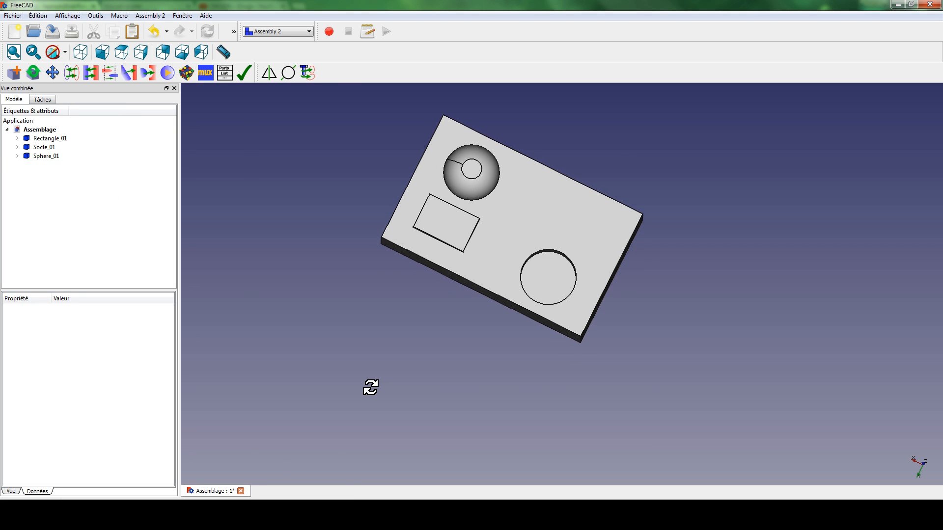
middle_click_drag(575, 364, 580, 379)
key("0")
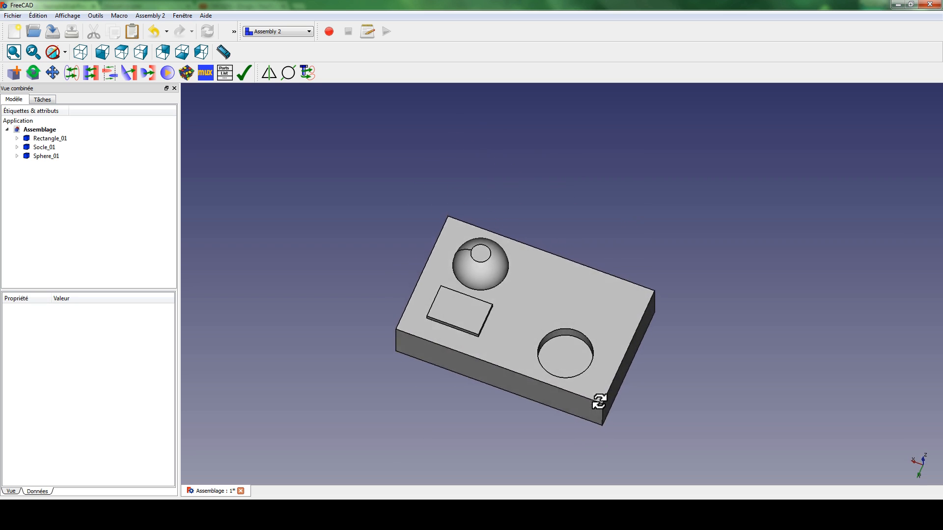
Step: Import "Assemblage pillier+fleche.FCStd" as a part into the main assembly, placing it beside the base
left_click(14, 73)
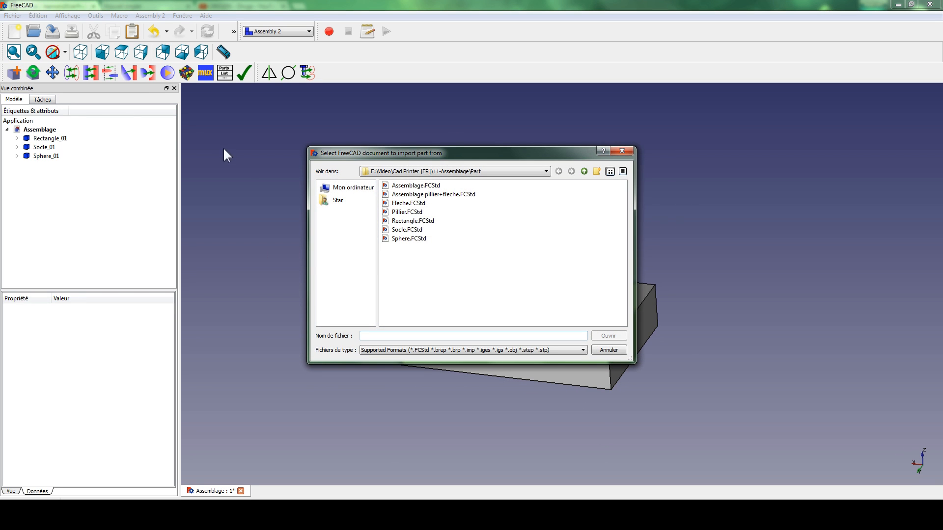
left_click(402, 195)
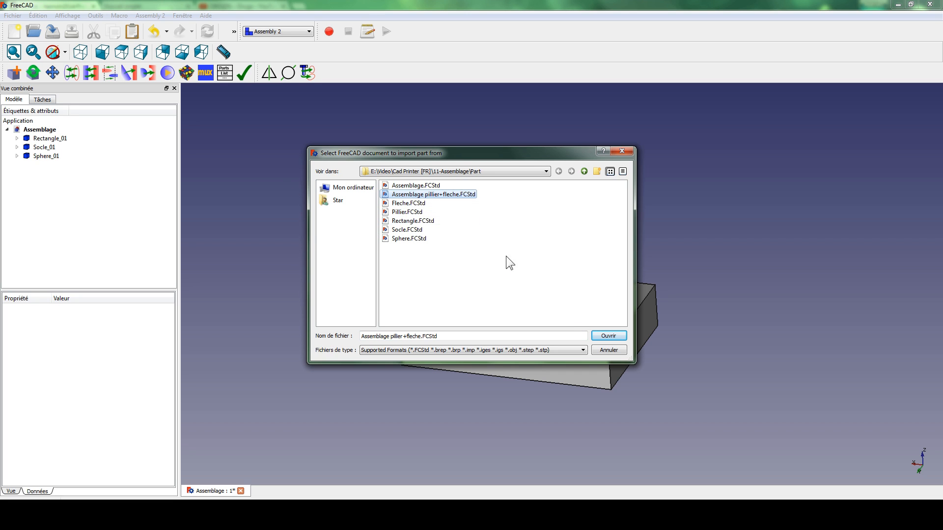
left_click(609, 336)
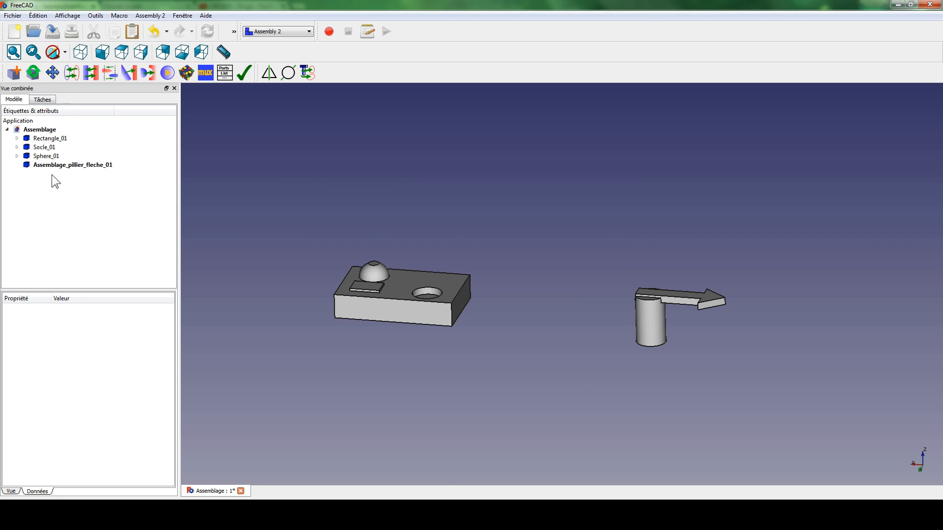
left_click(42, 164)
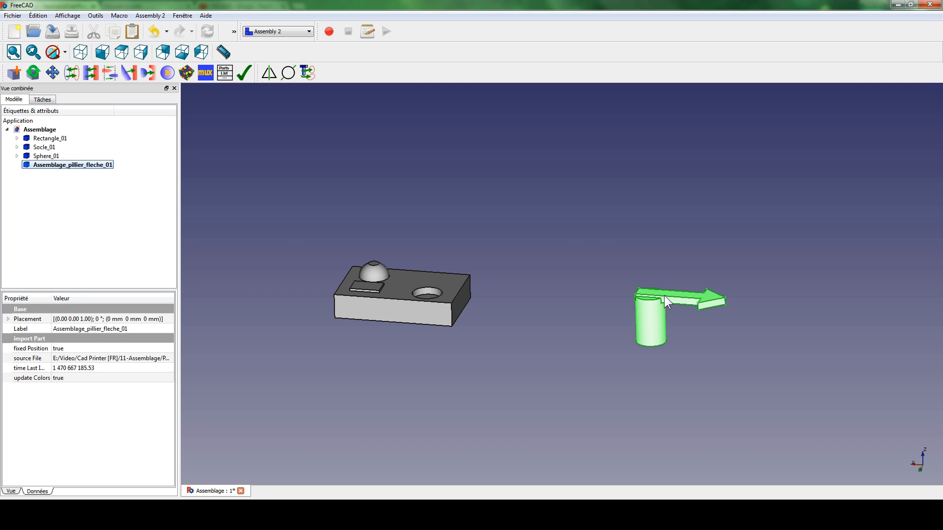
scroll(594, 265, "up", 2)
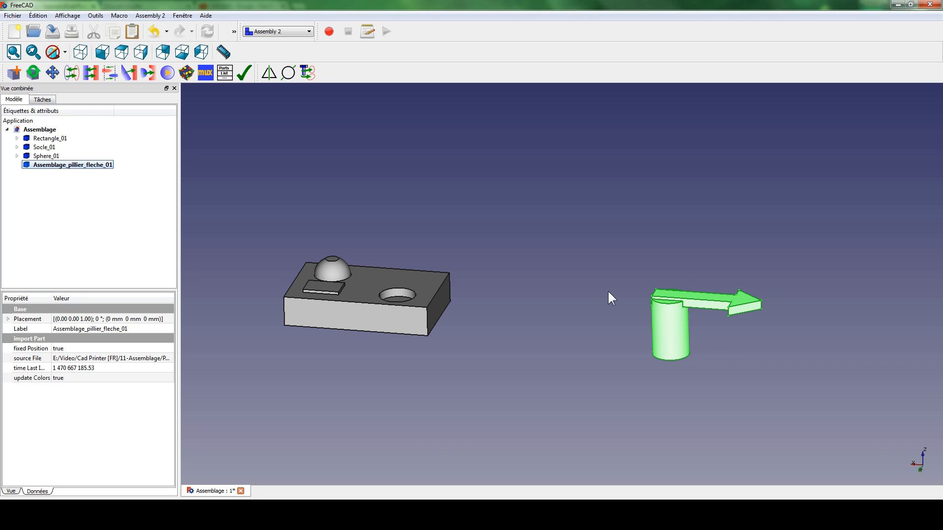
left_click(583, 275)
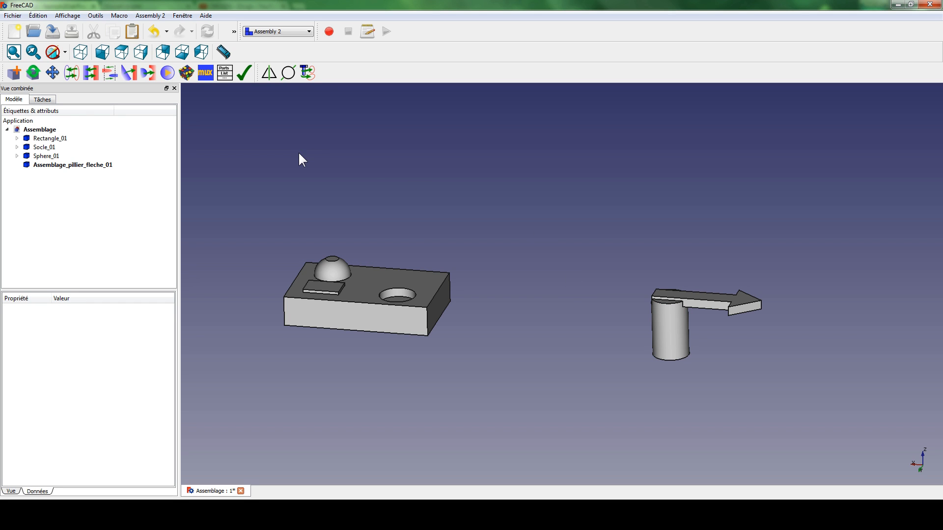
Step: Add a plane constraint between the floor of the base's round hole and the underside of the pillar
left_click(91, 73)
middle_click_drag(483, 210, 491, 269)
left_click(405, 330)
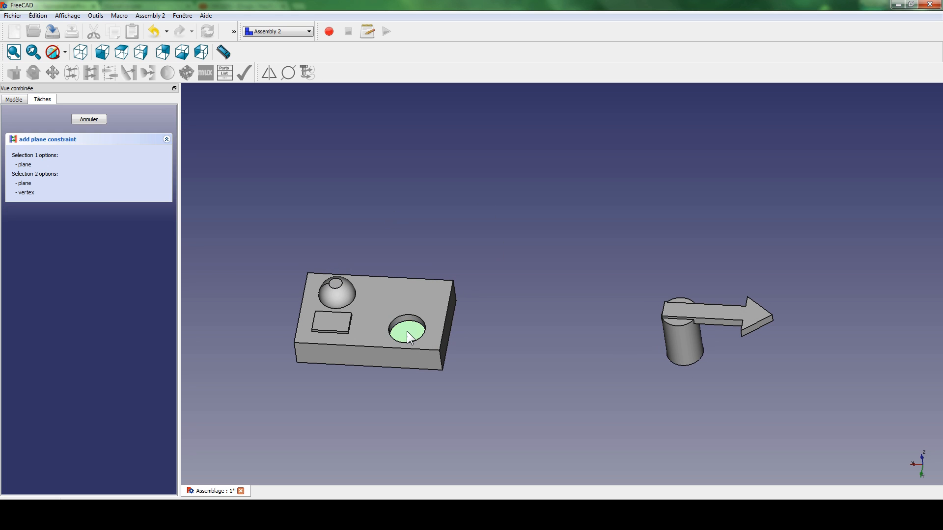
middle_click_drag(519, 344, 575, 309)
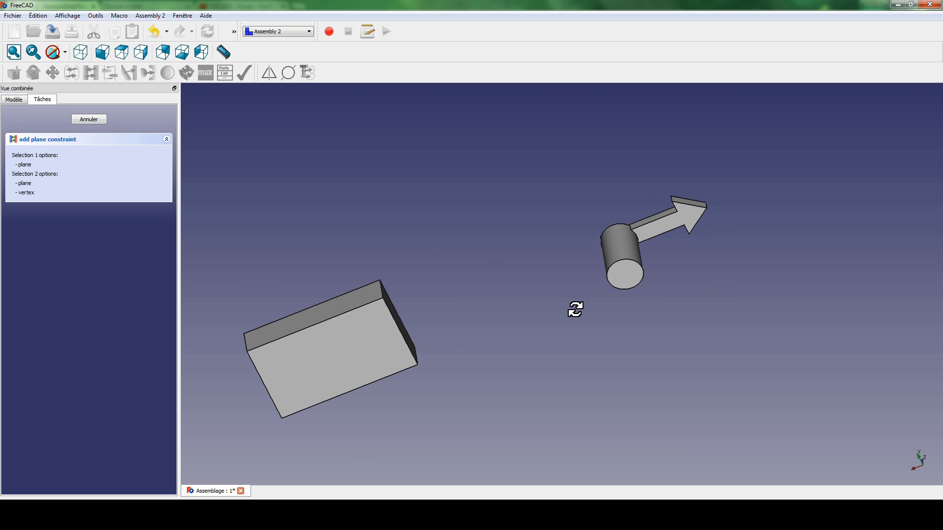
left_click(626, 276)
middle_click_drag(567, 260, 646, 235)
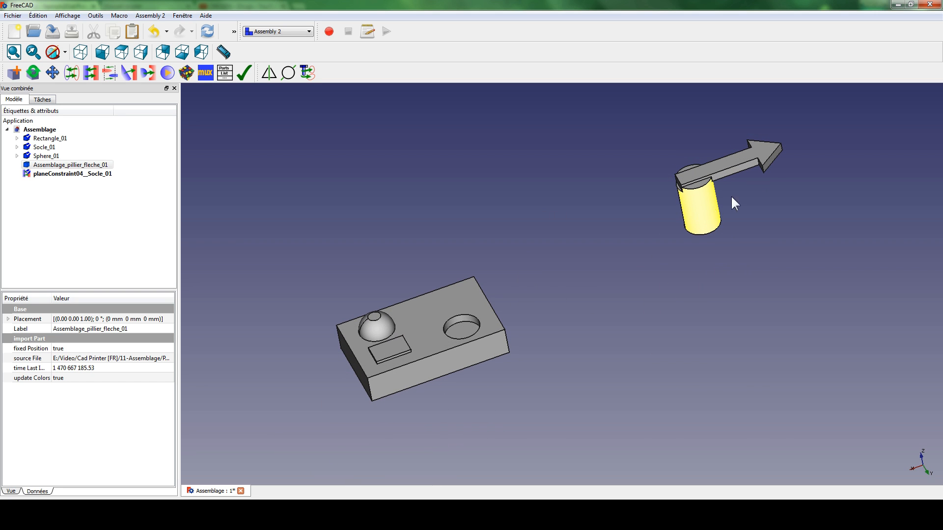
left_click(157, 132)
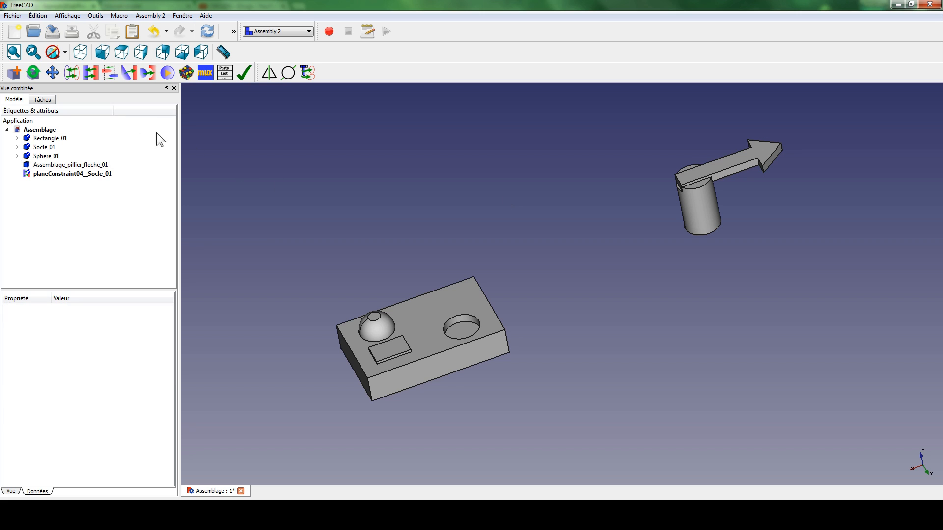
Step: Try to add an axial constraint between the pillar's cylindrical surface and the base's round hole
left_click(92, 72)
left_click(89, 120)
left_click(112, 73)
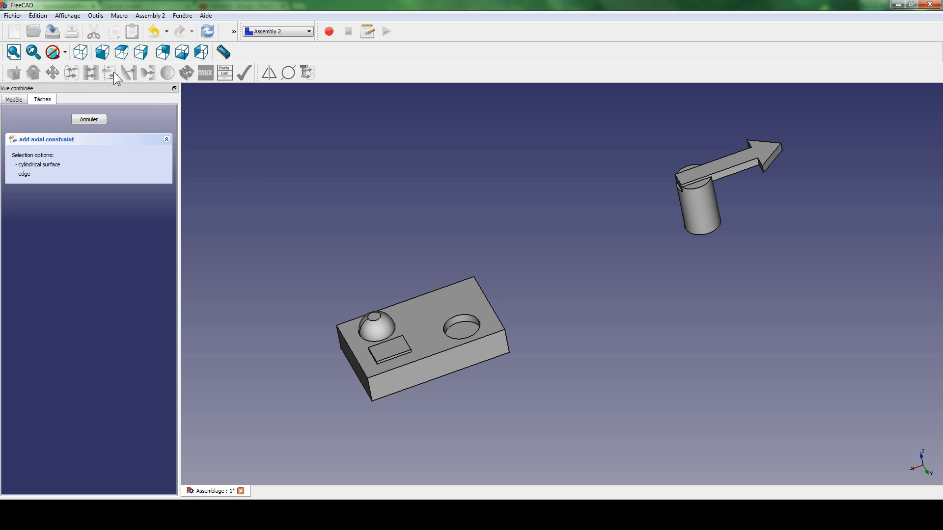
left_click(450, 322)
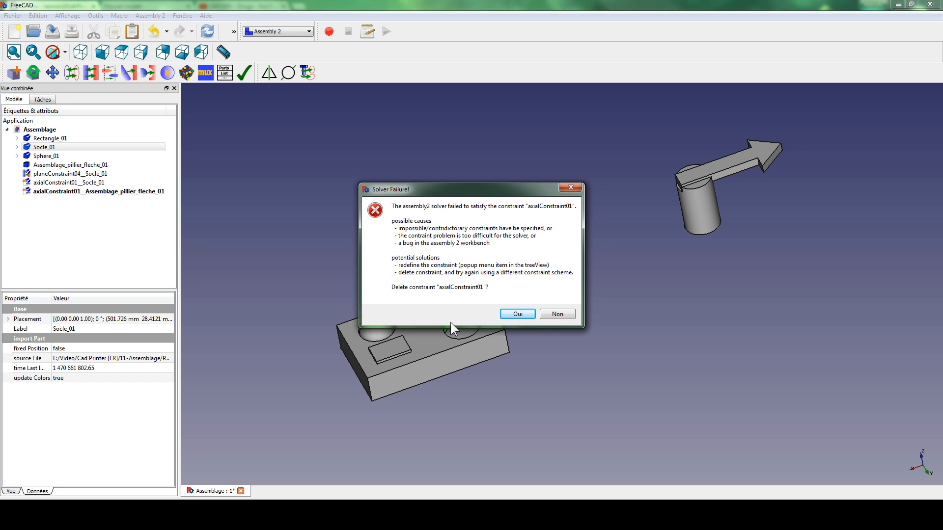
Step: Delete both the axial constraint and the plane constraint between the base and the pillar subassembly
left_click(517, 314)
left_click(30, 174)
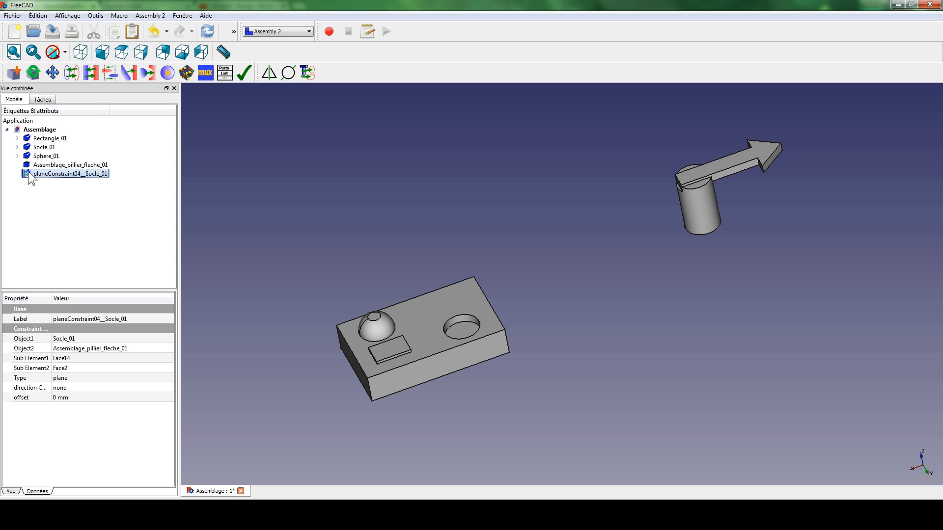
key("Delete")
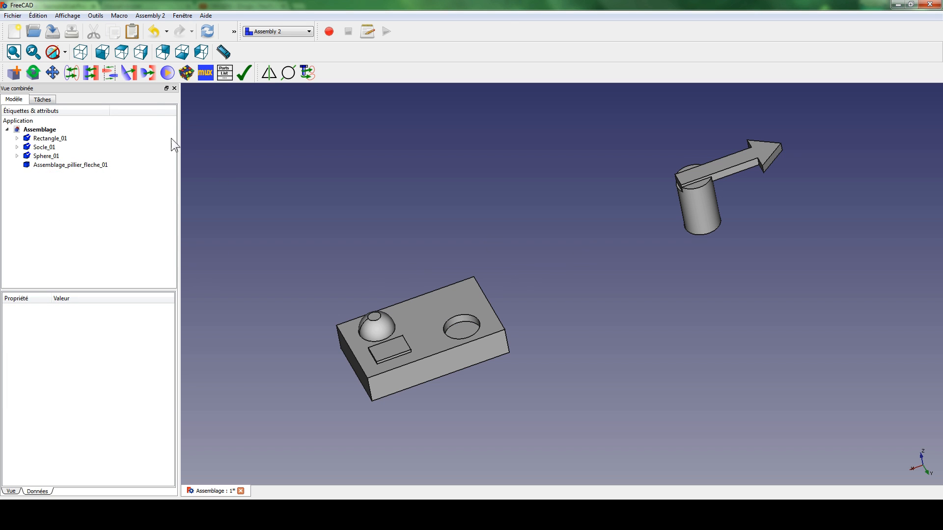
Step: Add an axial constraint between the base's round hole and the pillar's cylindrical surface
left_click(103, 73)
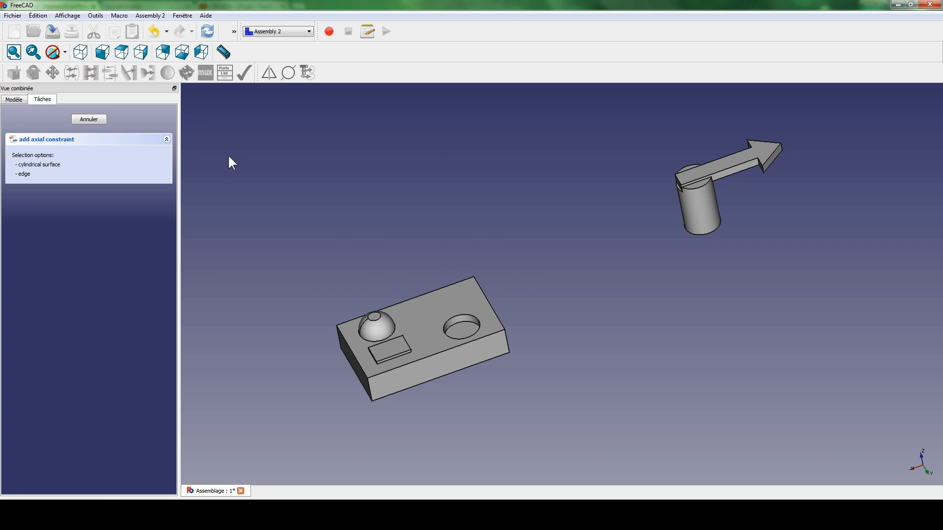
left_click(456, 320)
left_click(713, 215)
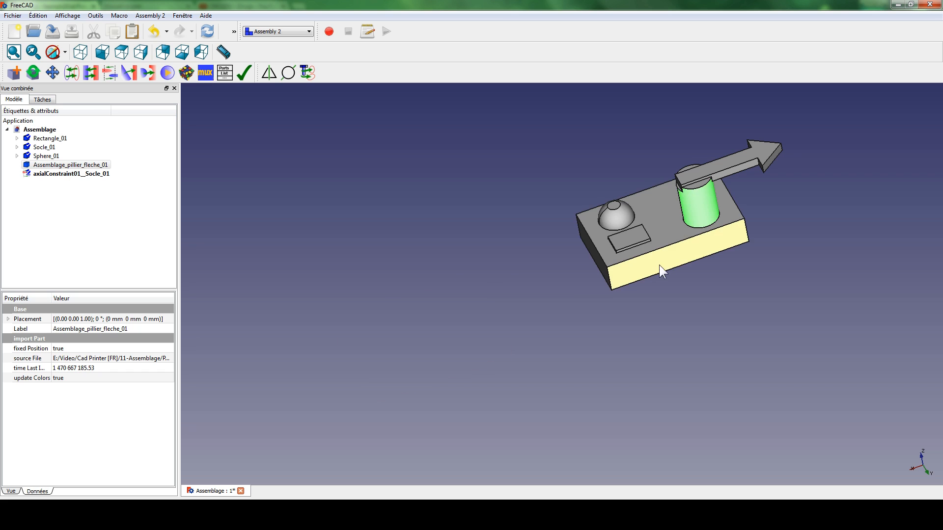
left_click(769, 316)
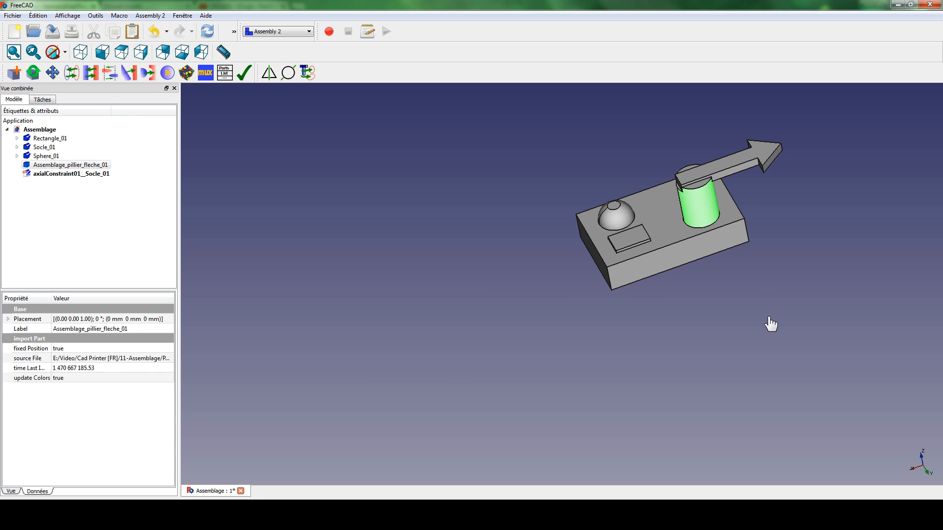
middle_click_drag(761, 313, 521, 363)
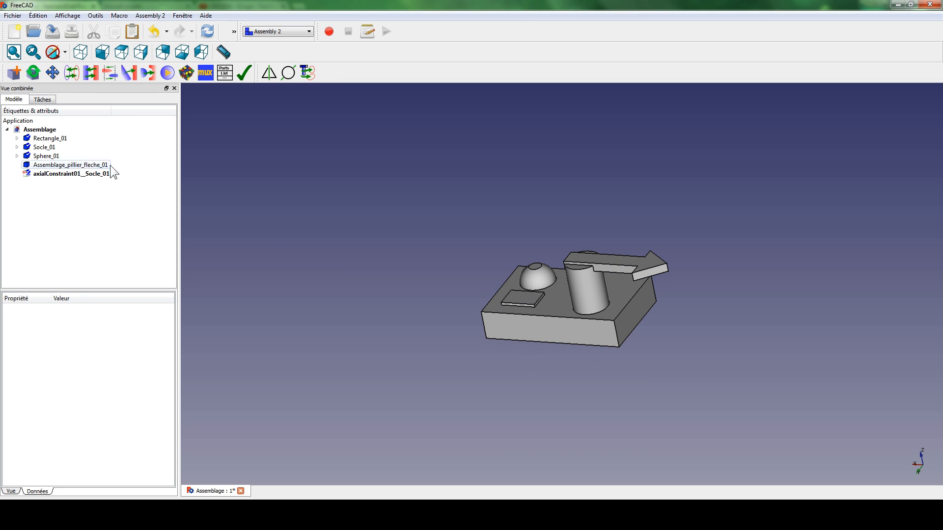
Step: Move the Assemblage_pillier_fleche_01 subassembly up clear of the base so the round hole is exposed
left_click(40, 156)
left_click(40, 148)
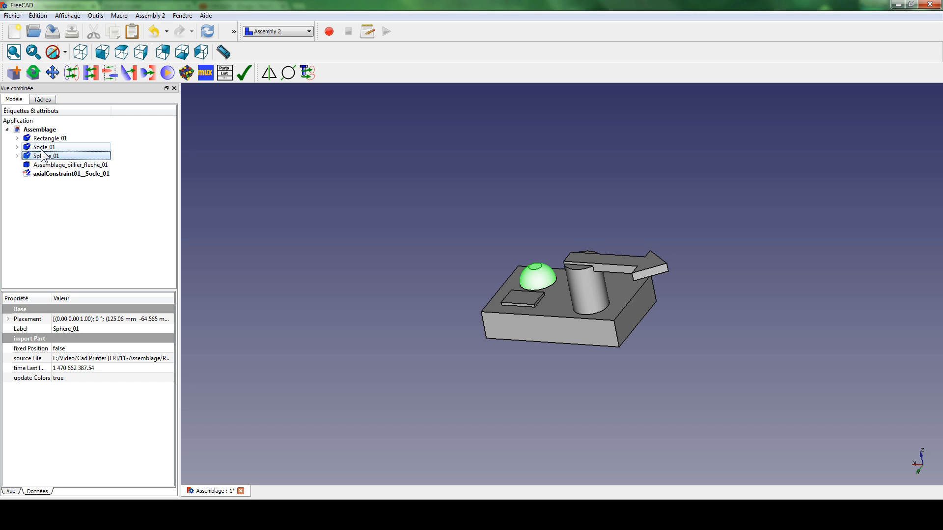
left_click(41, 165)
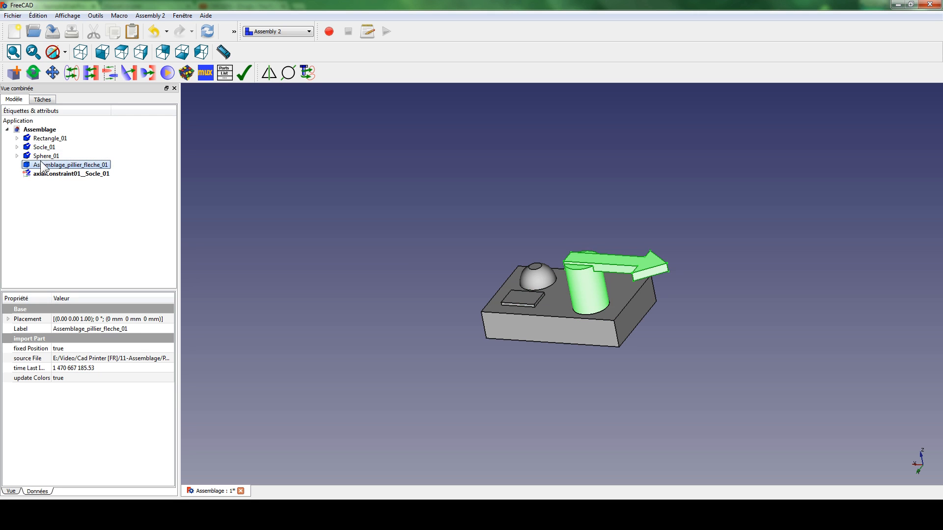
left_click(51, 73)
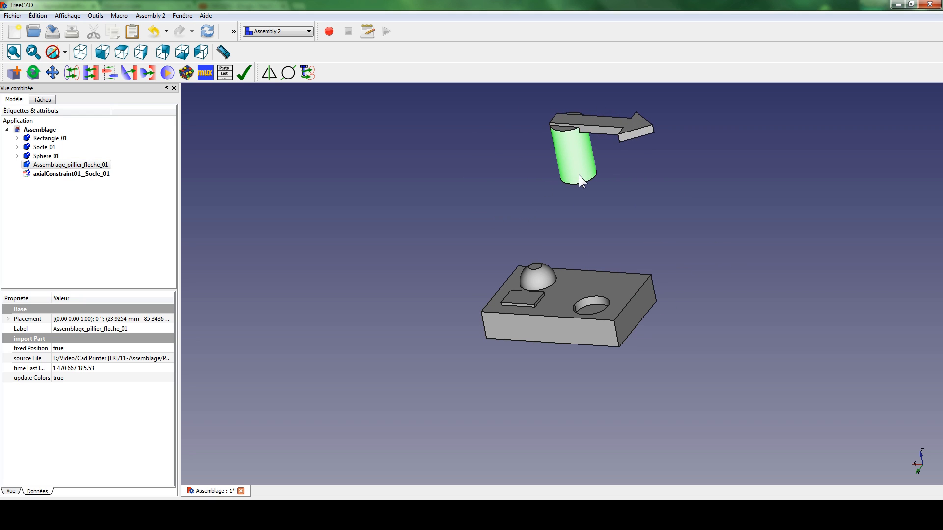
left_click(578, 175)
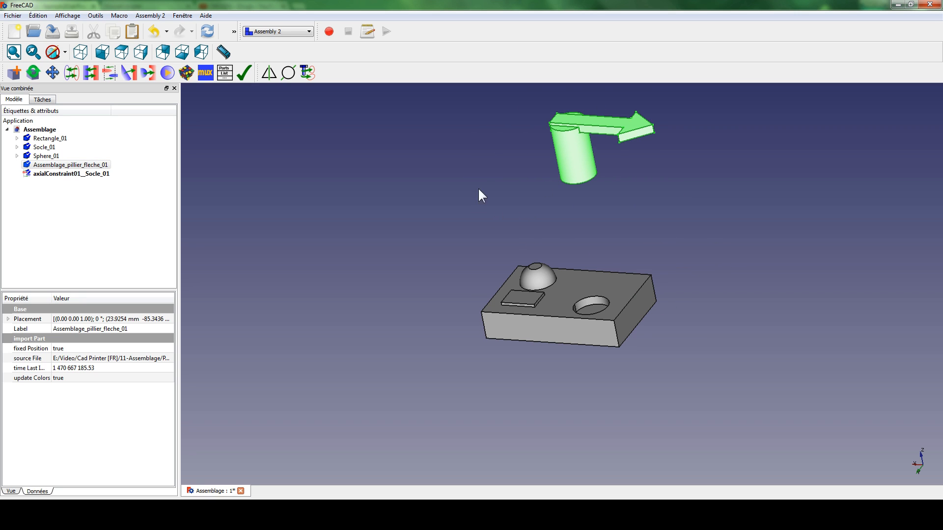
Step: Add a plane constraint between the underside of the pillar and the floor of the base's round hole
left_click(90, 73)
middle_click_drag(590, 236, 550, 169)
left_click(565, 272)
middle_click_drag(573, 227, 577, 346)
left_click(568, 350)
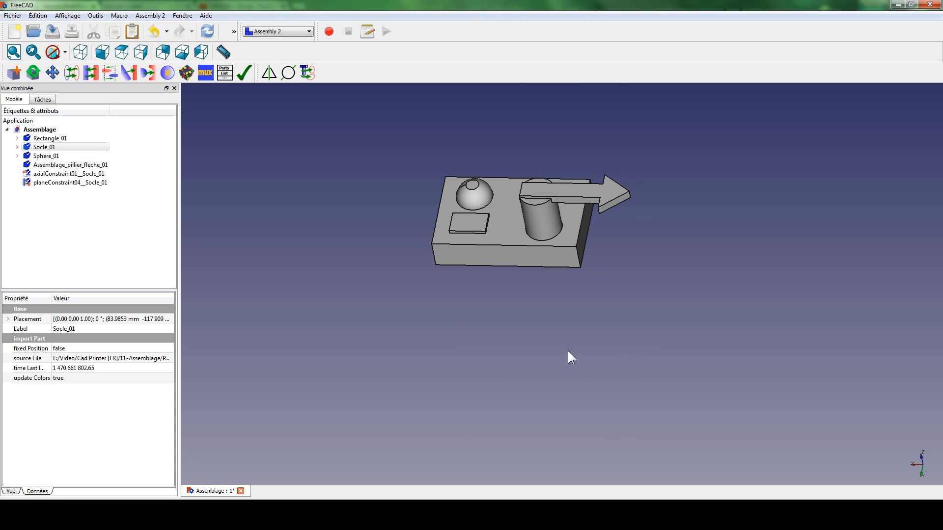
middle_click_drag(641, 293, 452, 333)
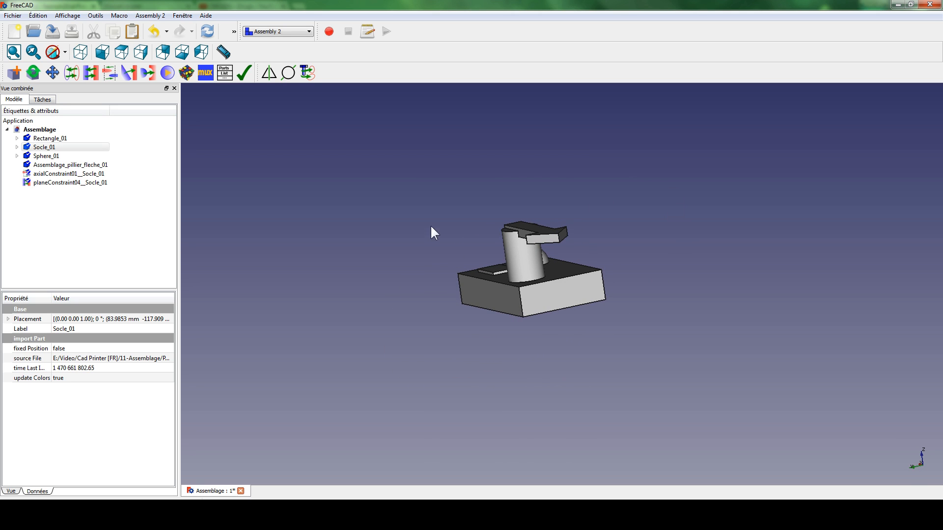
middle_click_drag(431, 231, 569, 341)
middle_click_drag(638, 280, 739, 309)
middle_click_drag(546, 251, 620, 214)
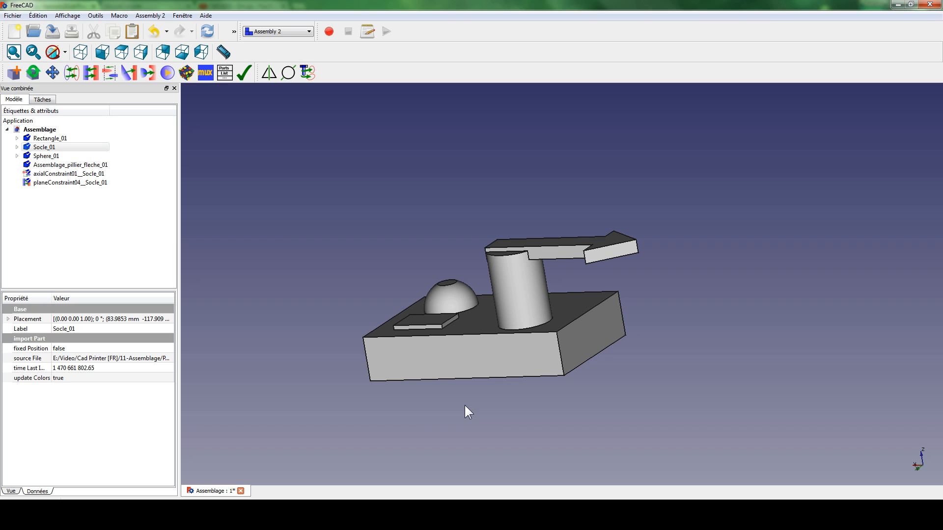
middle_click_drag(400, 267, 450, 188)
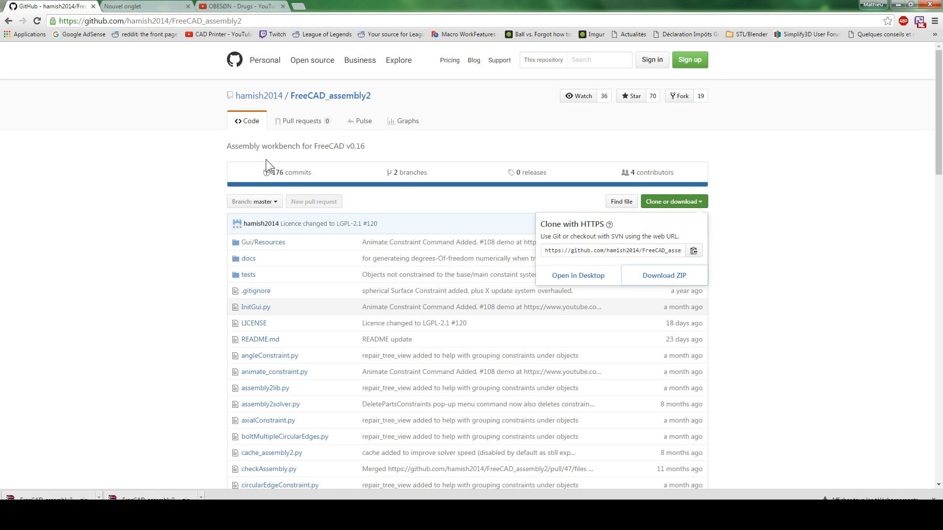
Step: Switch to the FreeCAD_assembly2 GitHub page in the browser and examine the constraint solver limitations in its README
scroll(149, 257, "down", 15)
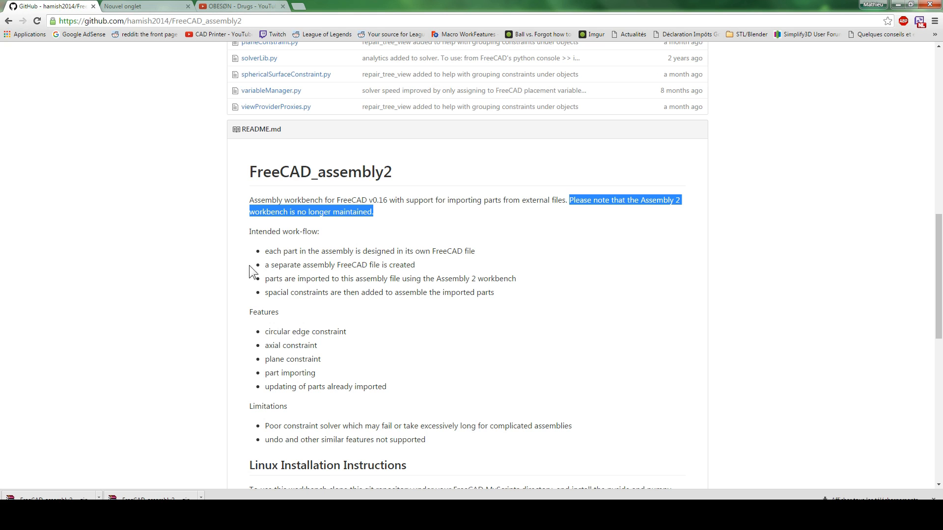
scroll(272, 378, "down", 1)
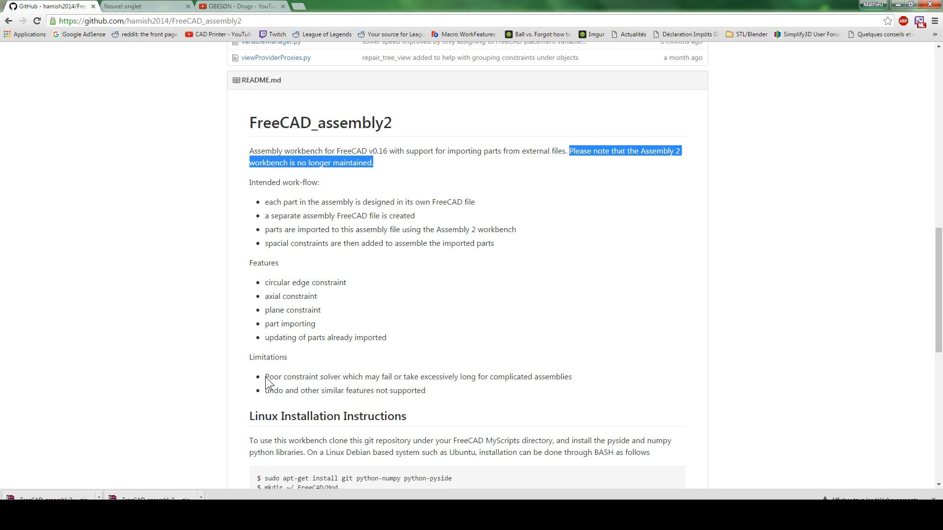
left_click(293, 378)
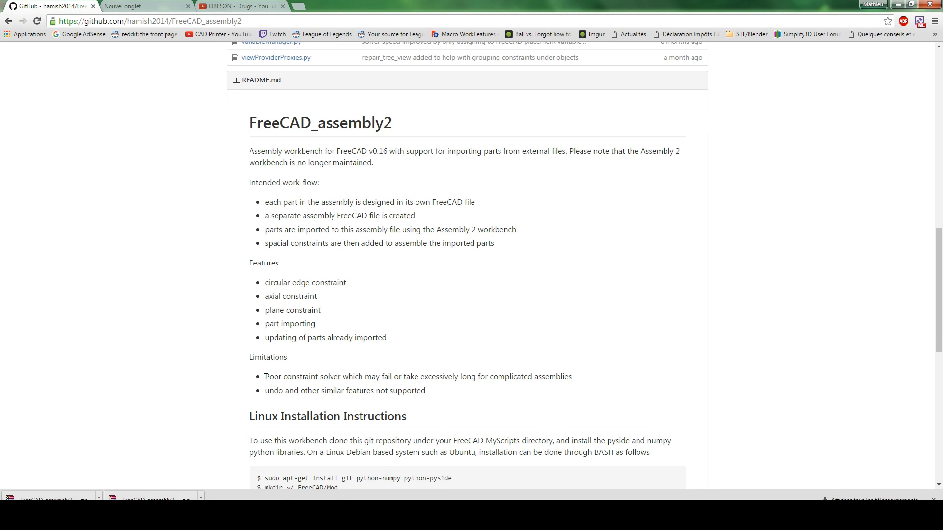
left_click_drag(266, 378, 588, 382)
left_click(588, 381)
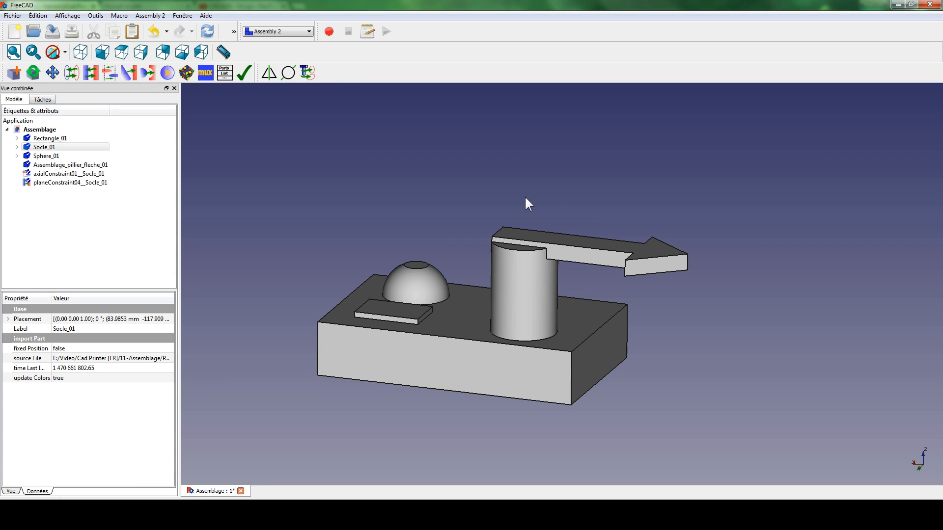
Step: Return to the Assemblage document in FreeCAD, clear the selection and save the file
left_click(498, 192)
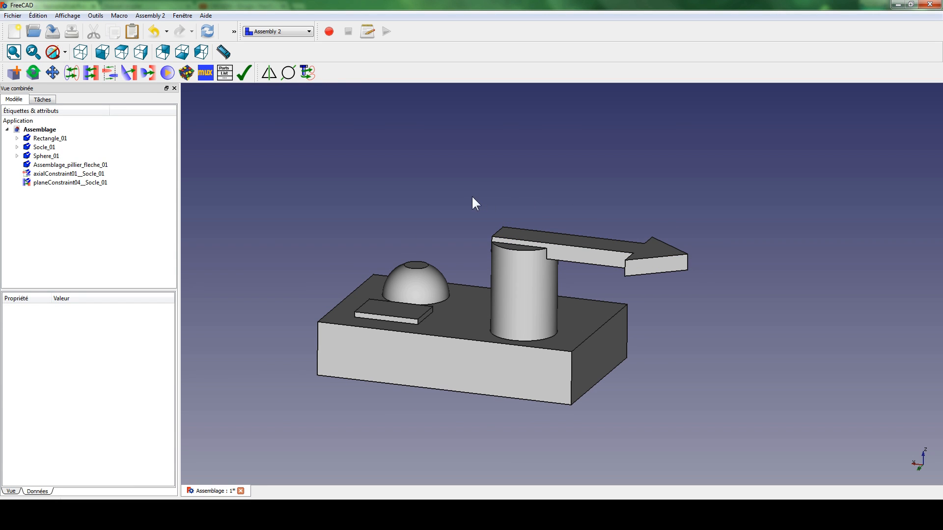
key("ctrl+s")
mouse_move(461, 226)
middle_mouse_down()
mouse_move(484, 194)
mouse_move(475, 226)
middle_mouse_up()
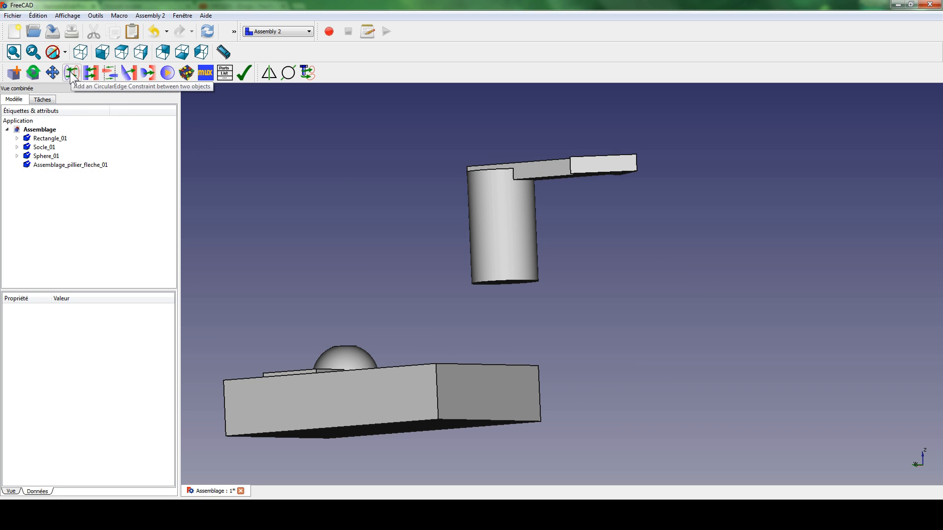
Step: Add a circular edge constraint between the pillar's bottom edge and the floor edge of the base's round hole
left_click(73, 74)
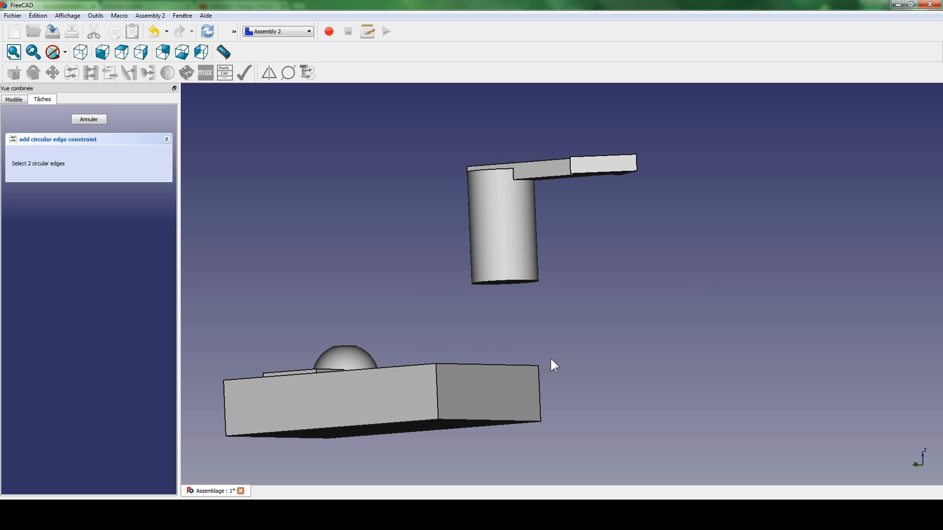
scroll(550, 358, "up", 3)
middle_click_drag(447, 327, 480, 345)
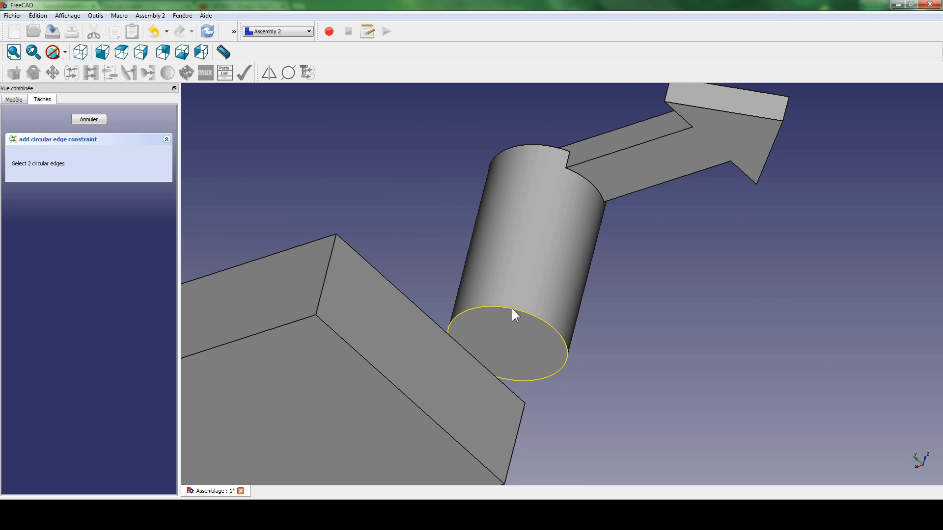
left_click(552, 328)
middle_click_drag(421, 270, 665, 269)
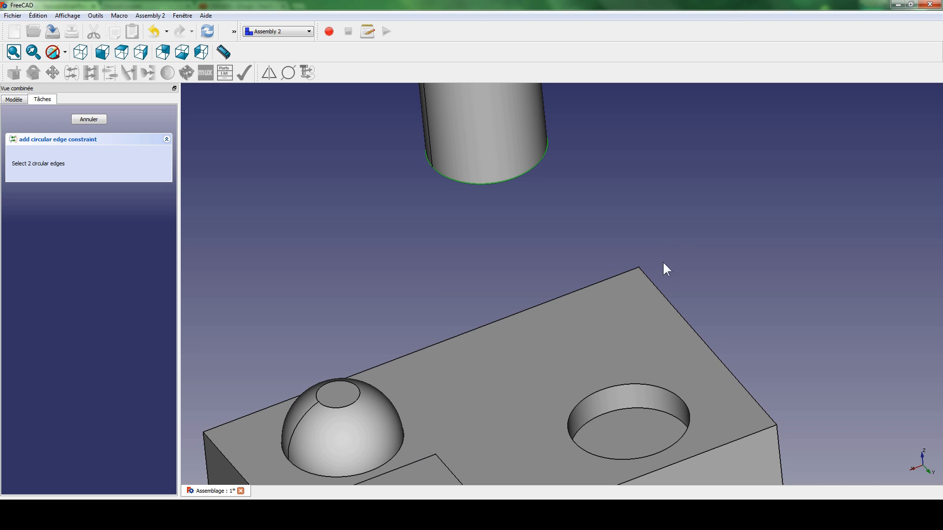
left_click(606, 413)
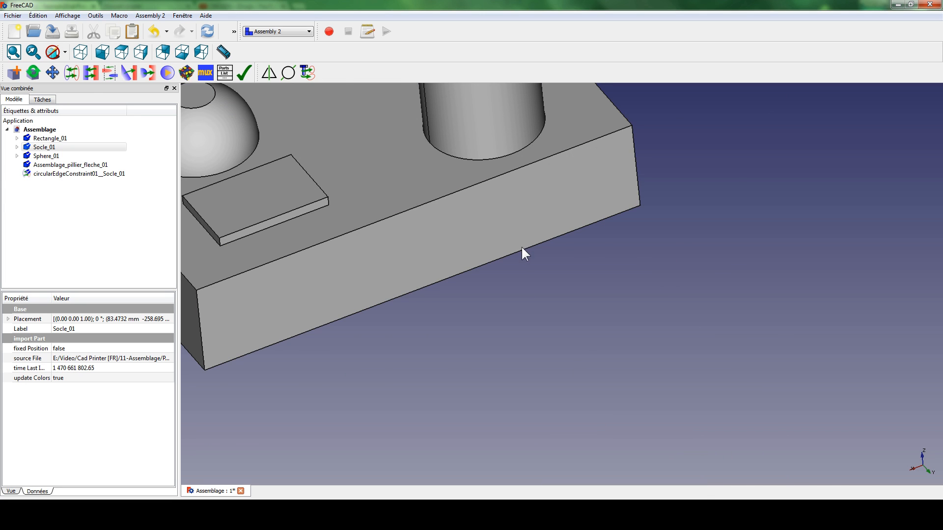
middle_click_drag(522, 252, 459, 352)
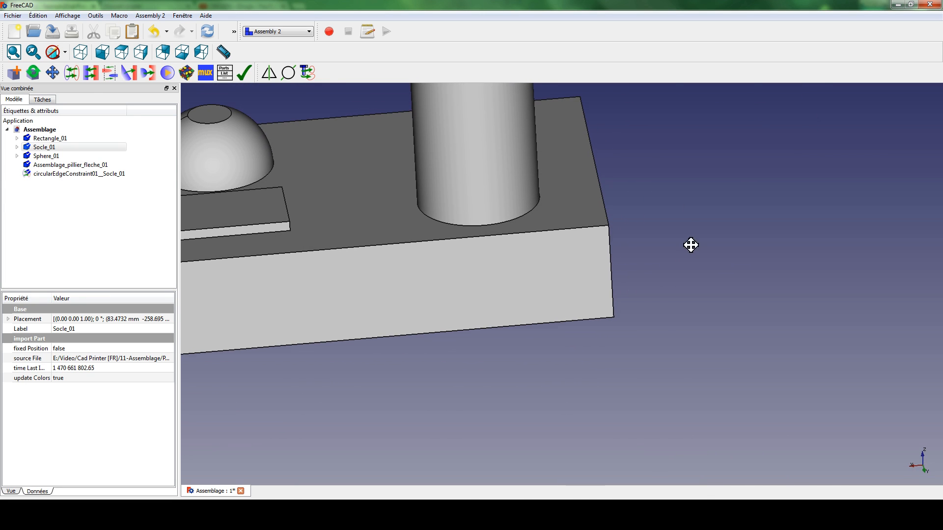
middle_click_drag(690, 246, 583, 337)
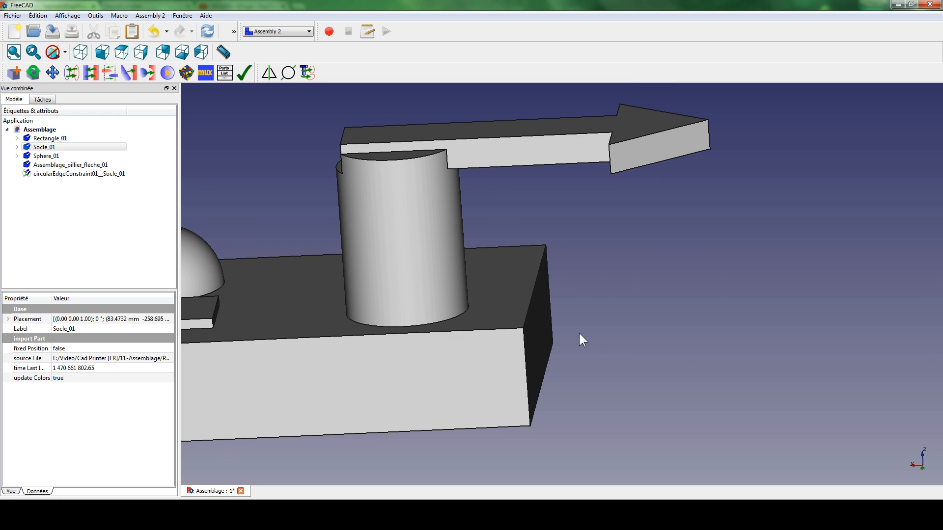
left_click(304, 189)
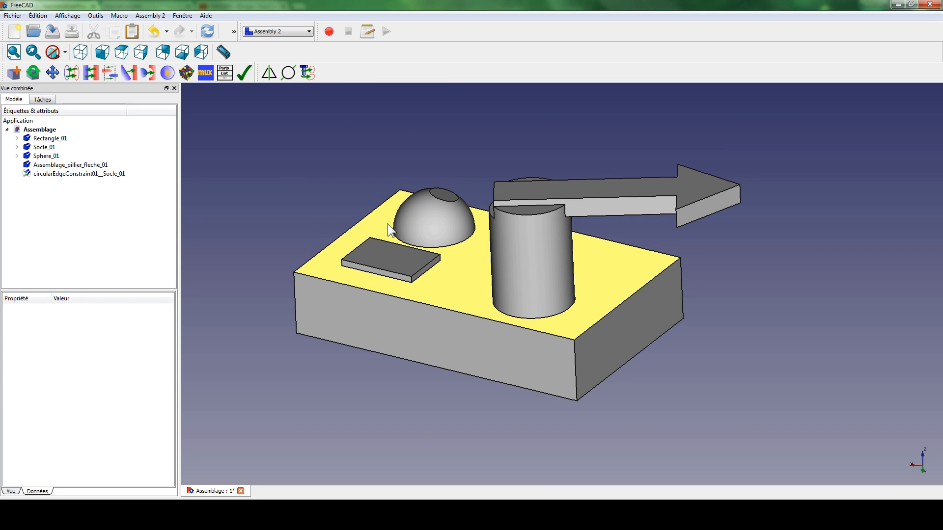
Step: Animate the azimuth degree of freedom of Sphere_01 with the DOF animation tool
left_click(167, 74)
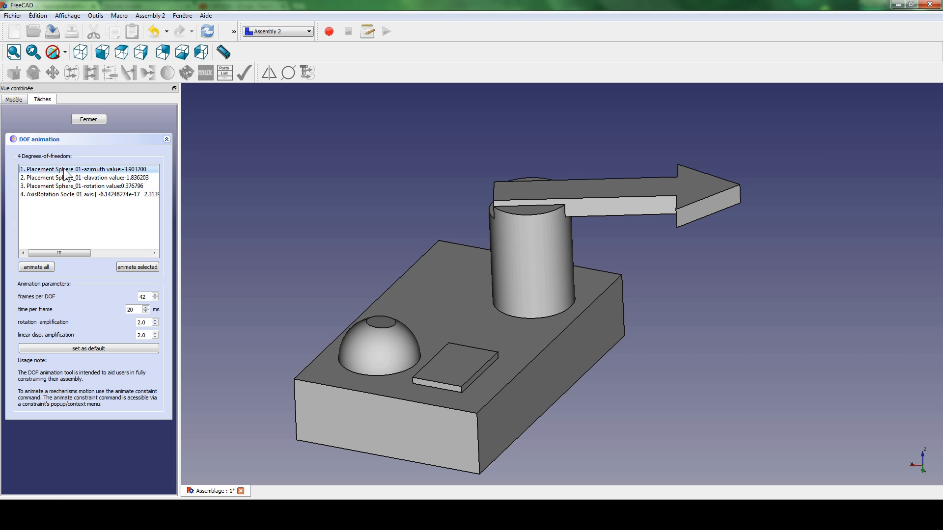
middle_click_drag(643, 412, 580, 435)
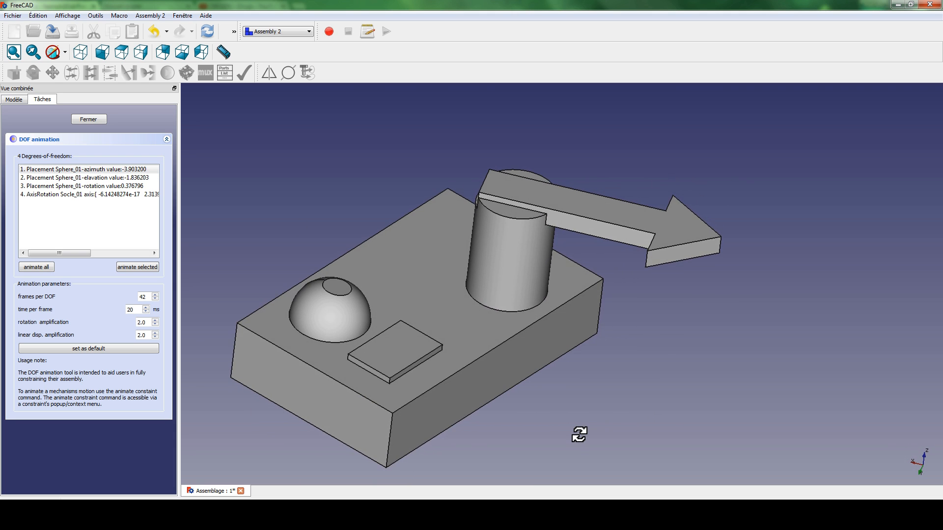
middle_click_drag(609, 346, 733, 345)
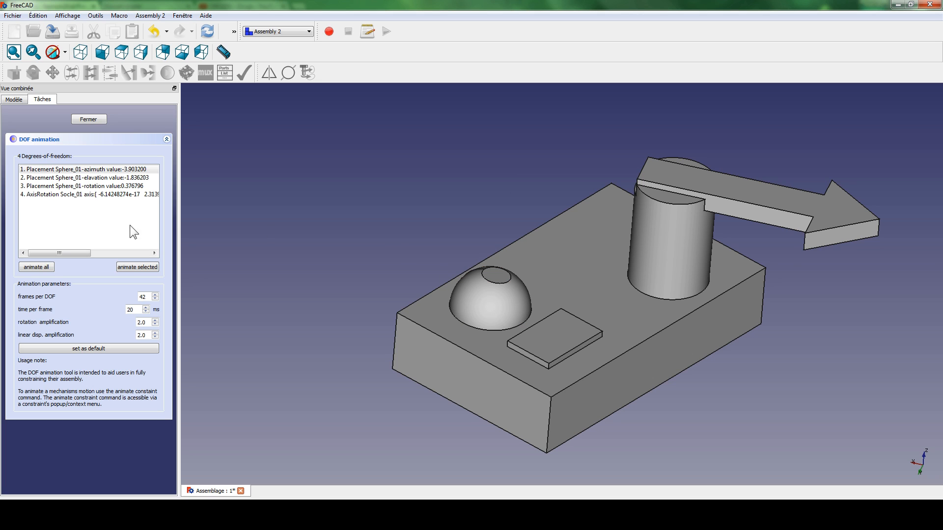
left_click(55, 171)
left_click(142, 269)
Step: Animate the azimuth and elevation of Sphere_01 together and its rotation separately, and close the DOF animation
left_click(101, 177, "ctrl")
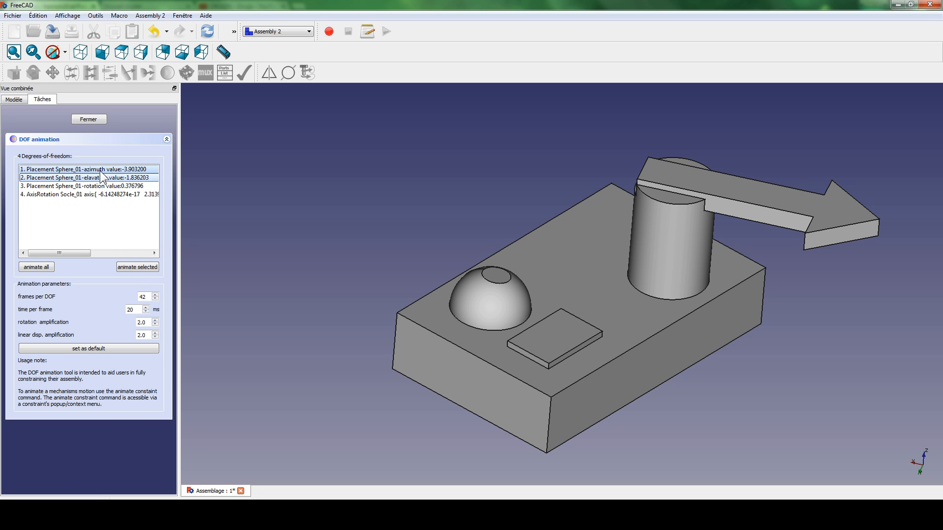
left_click(126, 266)
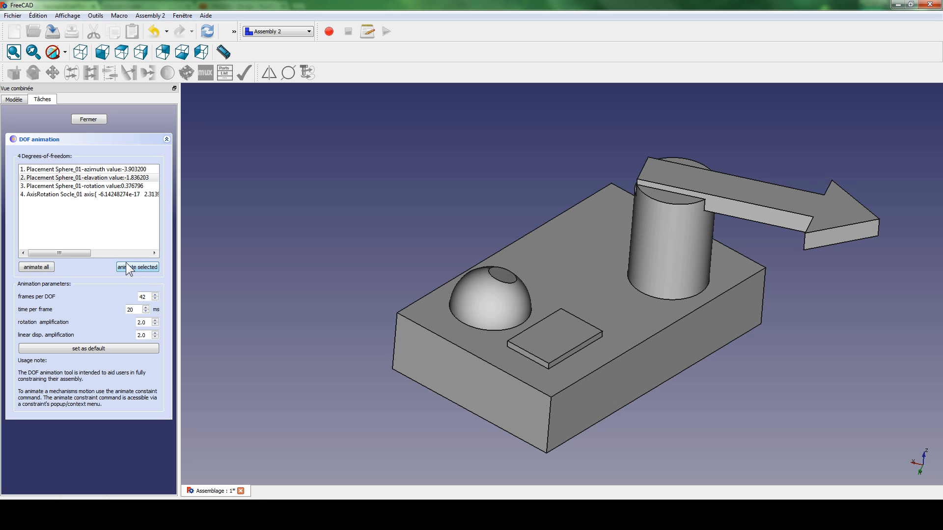
left_click(83, 180, "ctrl")
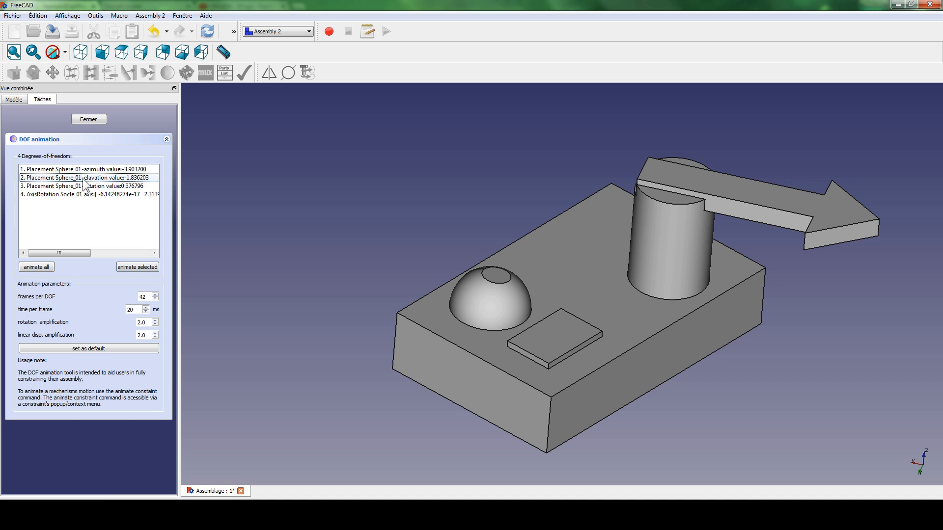
left_click(85, 186)
left_click(128, 265)
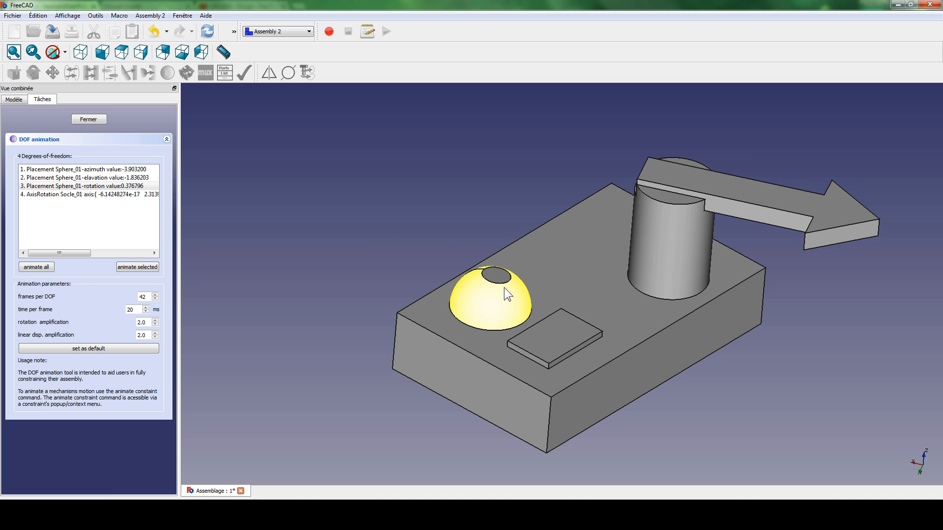
left_click(89, 119)
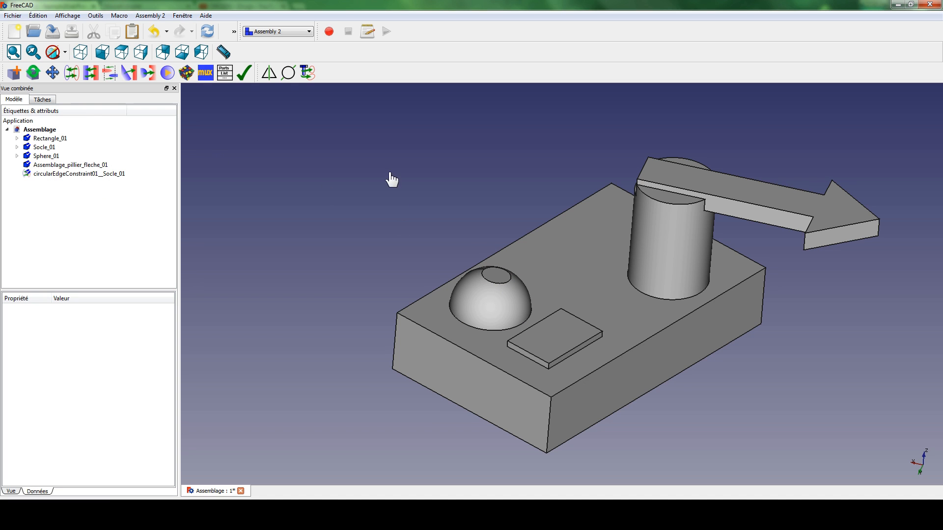
Step: Add an angular constraint between the sphere's flat top face and the base's upper face
left_click(505, 283)
left_click(538, 253)
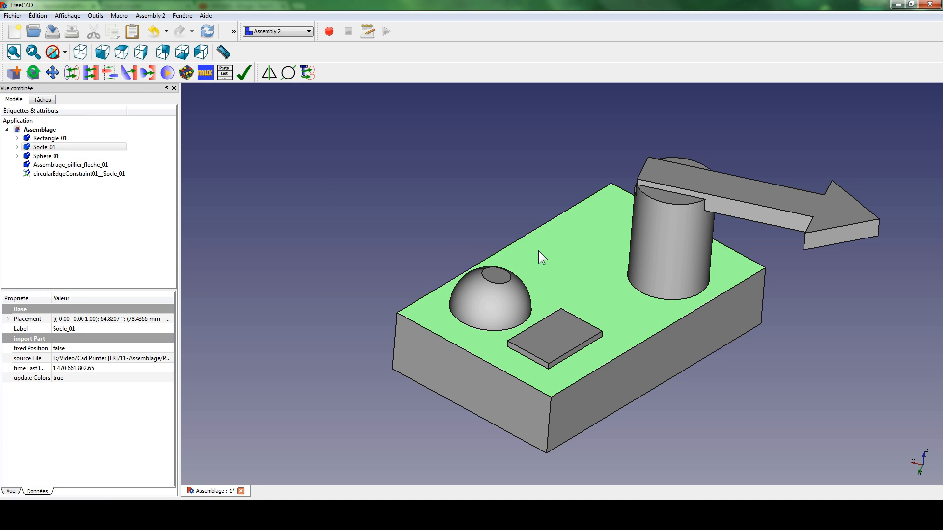
left_click(130, 73)
left_click(496, 278)
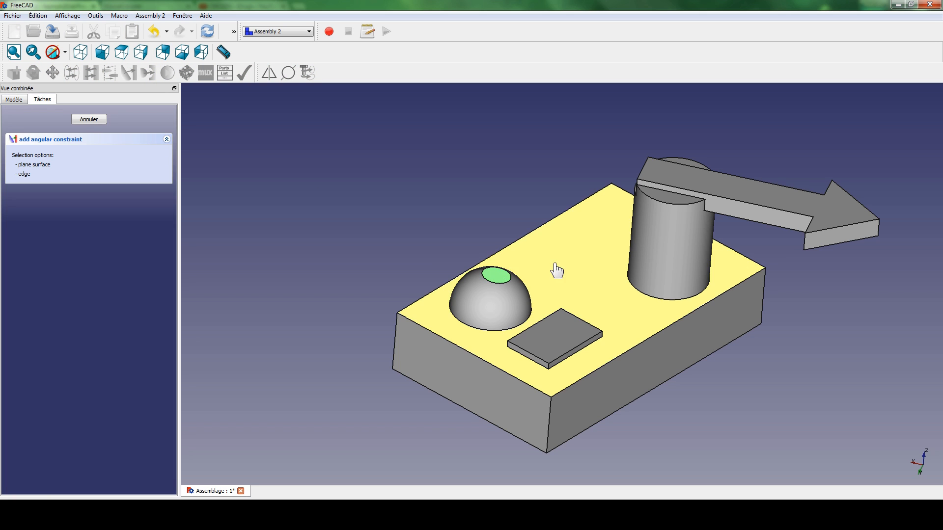
left_click(553, 264)
left_click(246, 203)
Step: Inspect the properties and angle value of the angle constraint listed under Sphere_01
left_click(62, 174)
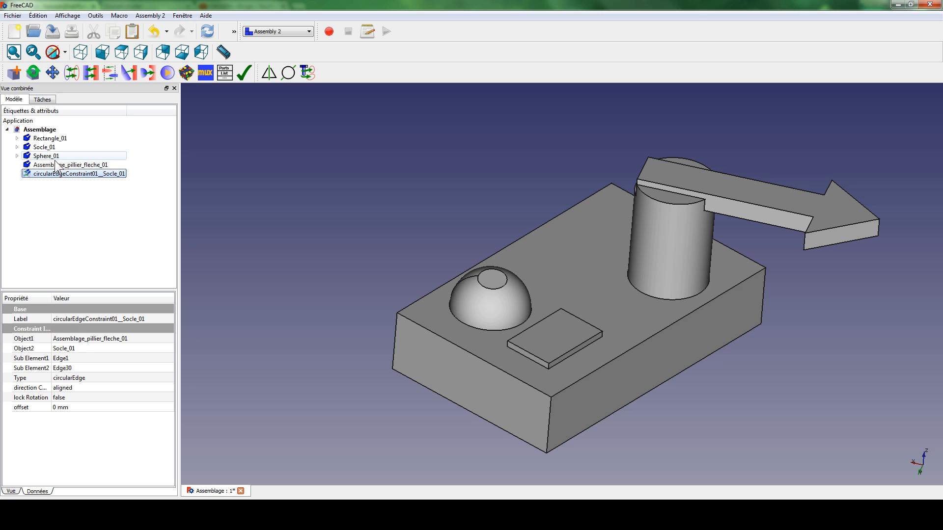
left_click(17, 156)
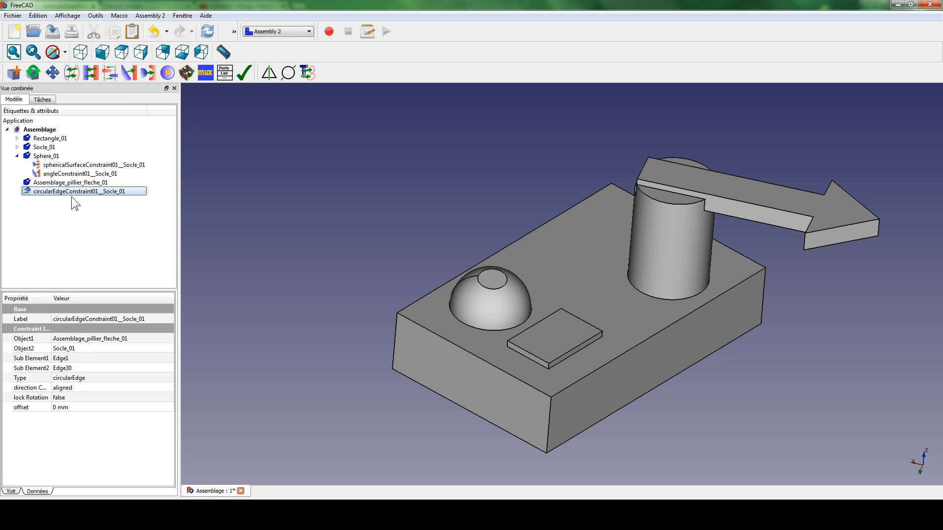
left_click(64, 175)
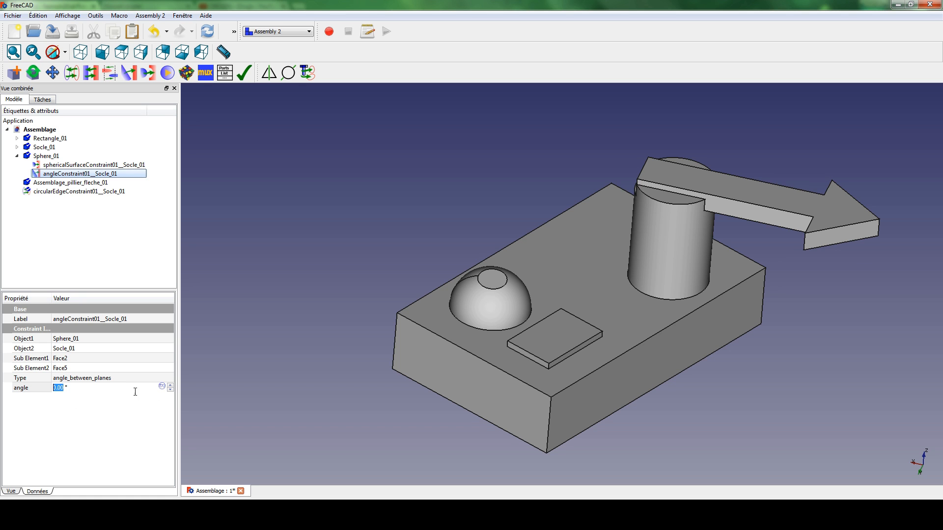
middle_click_drag(315, 330, 680, 311)
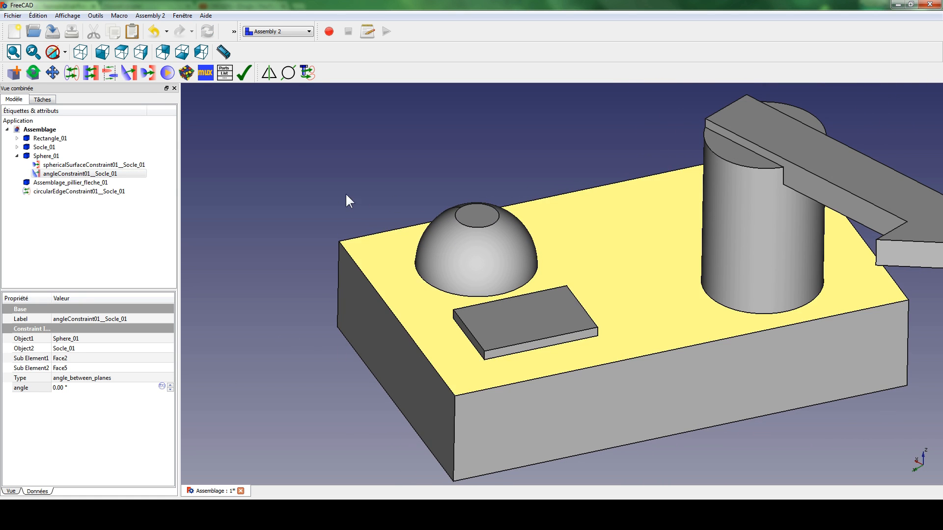
left_click(320, 189)
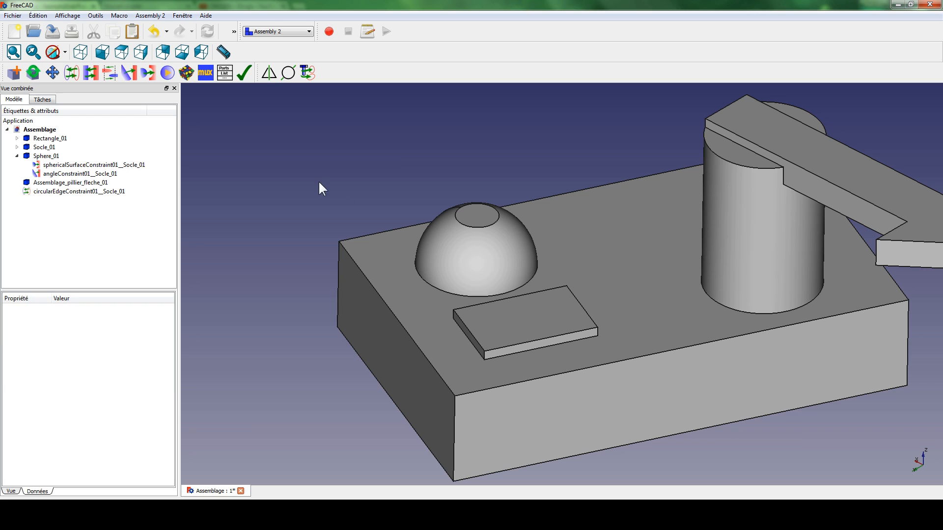
Step: Animate the remaining axis rotation of Sphere_01 with the DOF animation tool
left_click(168, 75)
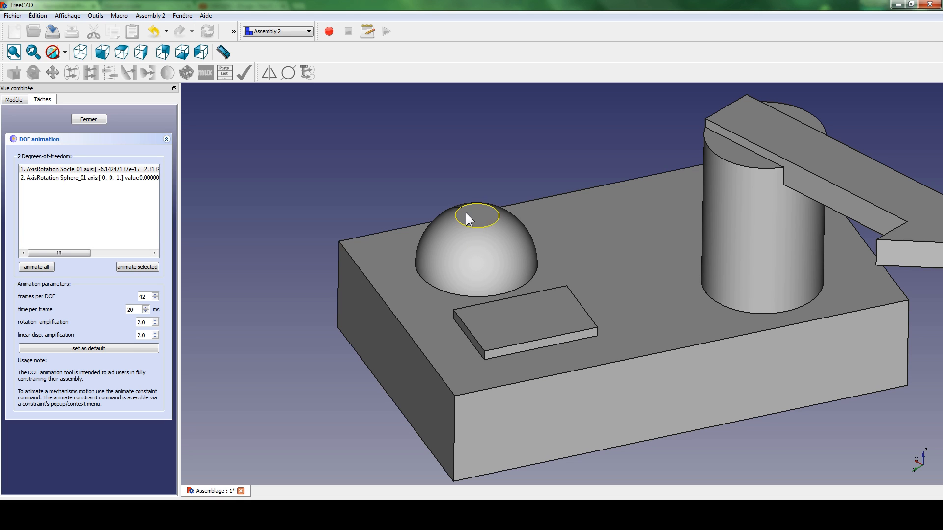
left_click(49, 178)
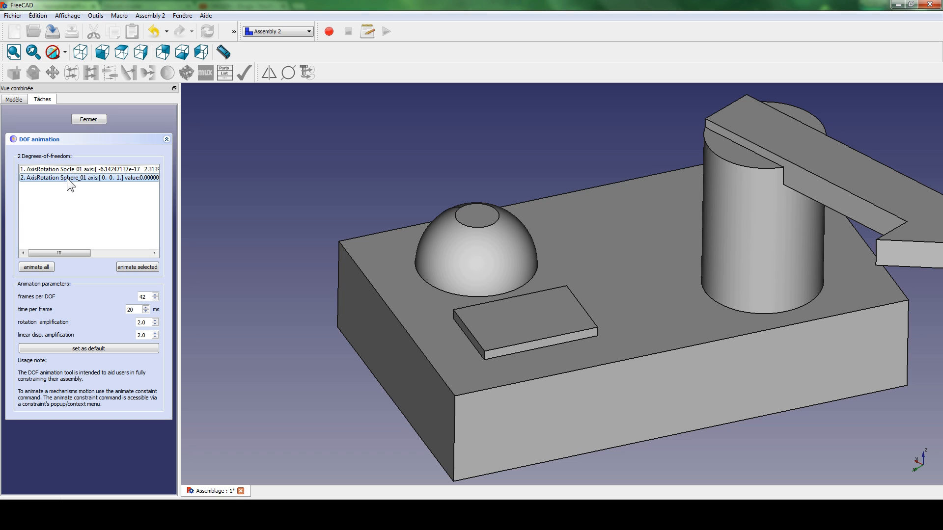
left_click(141, 267)
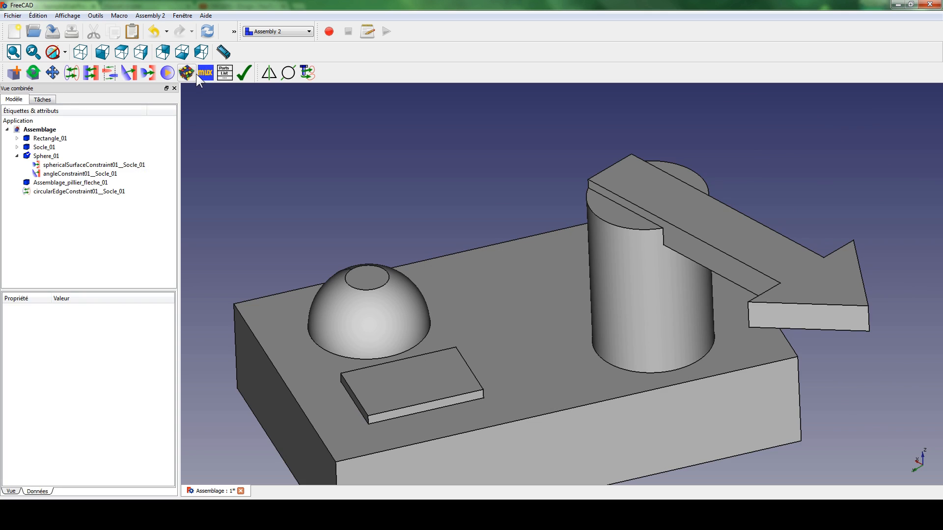
Step: Animate the axis rotation of Socle_01 and close the DOF animation
left_click(173, 74)
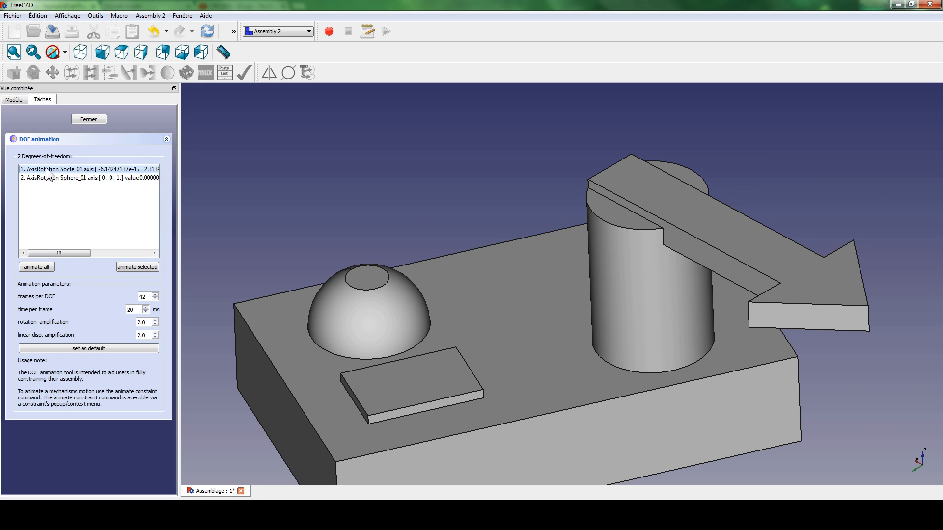
mouse_move(60, 250)
left_mouse_down()
mouse_move(143, 253)
mouse_move(45, 248)
left_mouse_up()
left_click(145, 270)
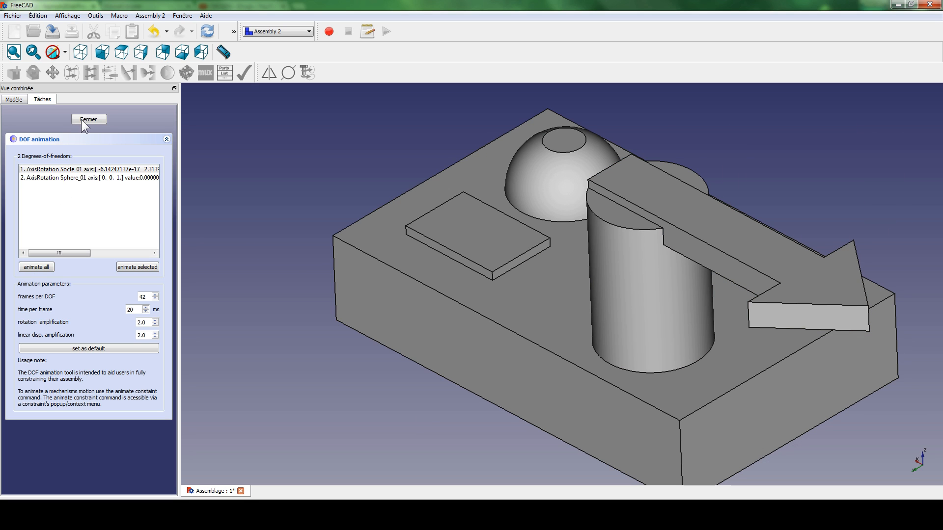
left_click(95, 118)
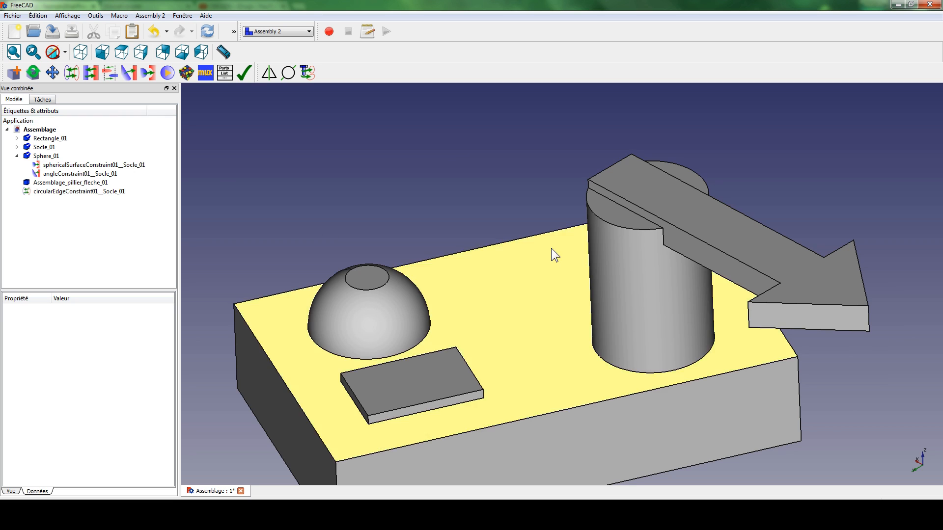
Step: Add an angular constraint between the arrow's long side face and the base's end face near the pillar, and check its angle property
scroll(551, 248, "down", 4)
middle_click_drag(775, 387, 374, 382)
middle_click_drag(803, 252, 730, 227)
left_click(494, 232)
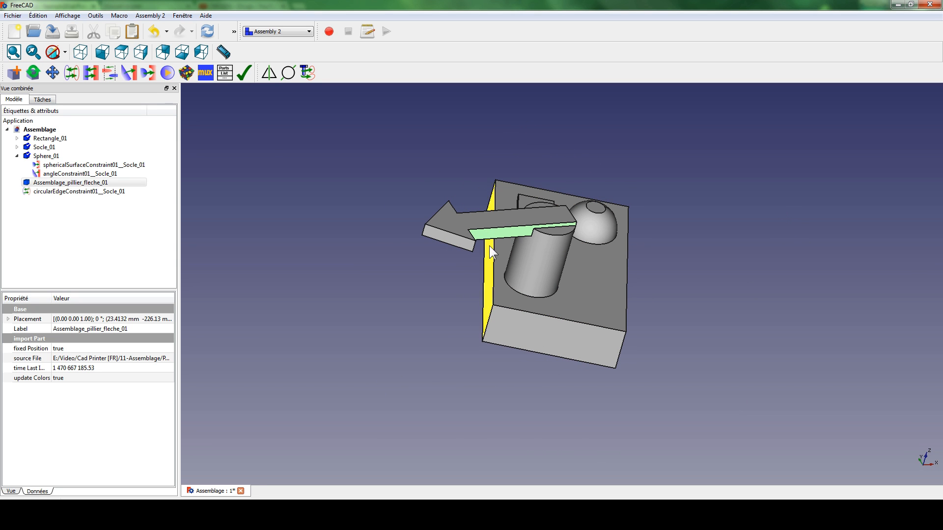
left_click(252, 163)
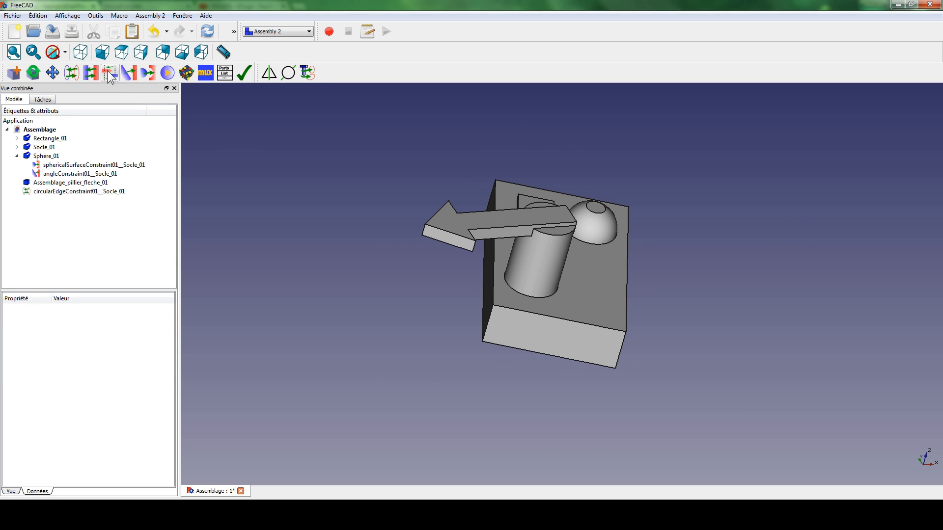
left_click(132, 74)
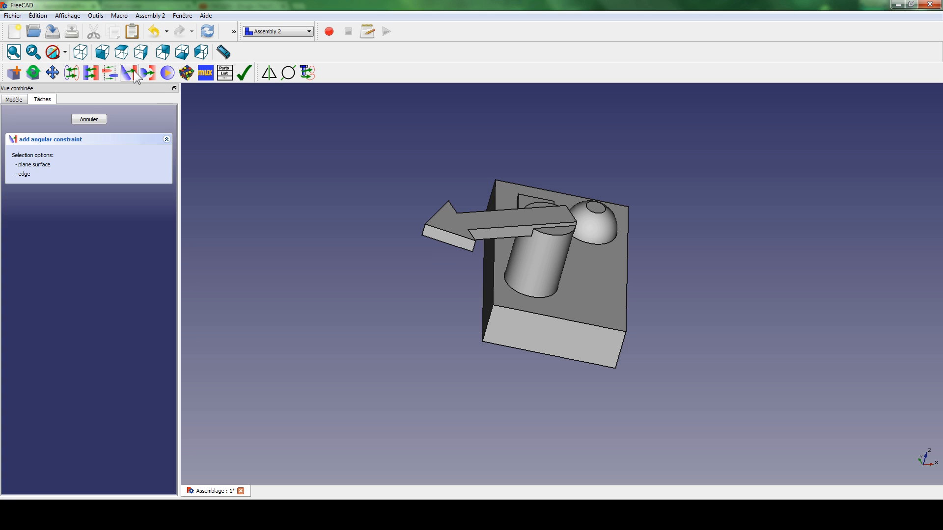
left_click(503, 231)
left_click(536, 337)
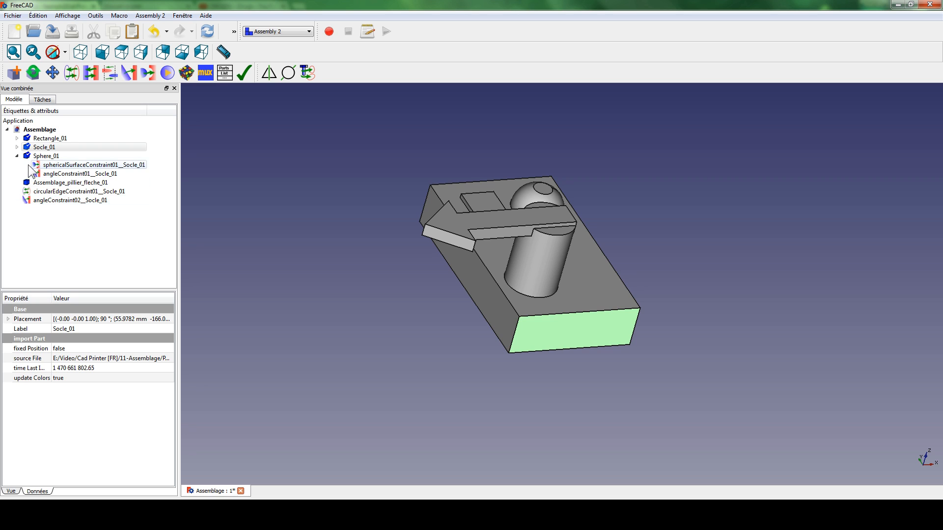
left_click(134, 261)
left_click(66, 200)
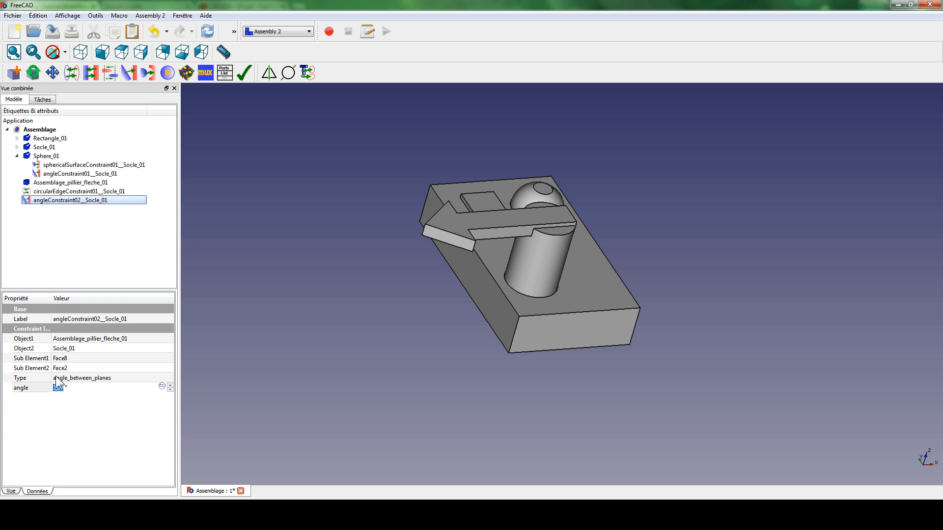
left_click(285, 327)
Step: Recheck the assembly's degrees of freedom by animating the axis rotation of Sphere_01, and close the DOF animation
middle_click_drag(446, 281, 415, 359)
middle_click_drag(400, 196, 622, 274)
left_click(168, 74)
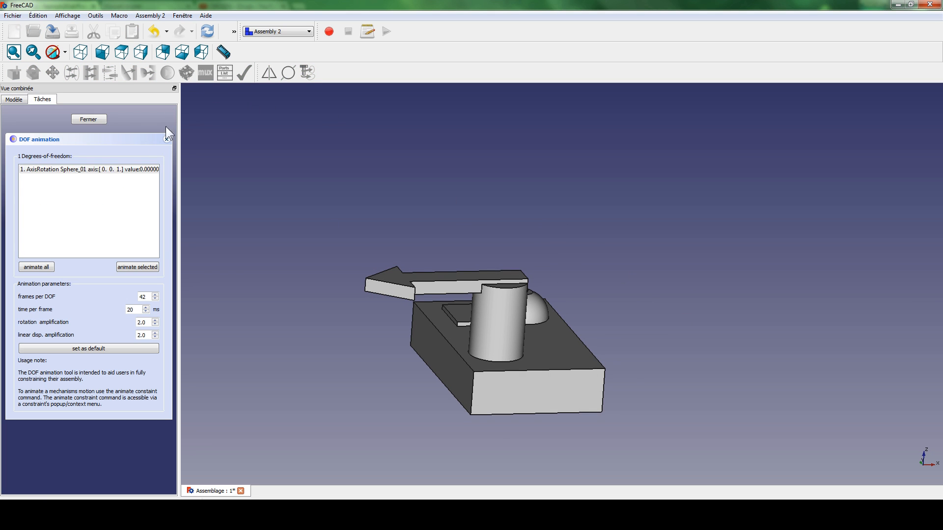
middle_click_drag(427, 188, 385, 273)
scroll(385, 273, "up", 2)
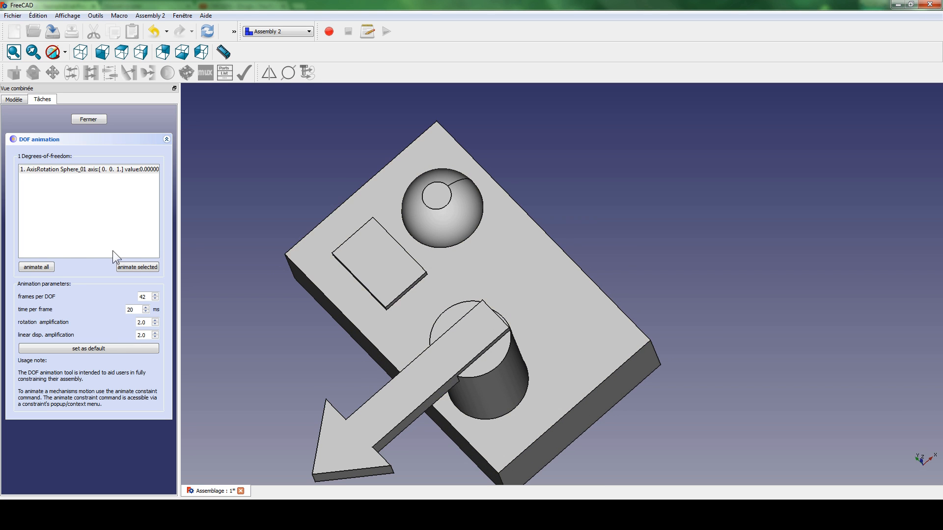
left_click(142, 267)
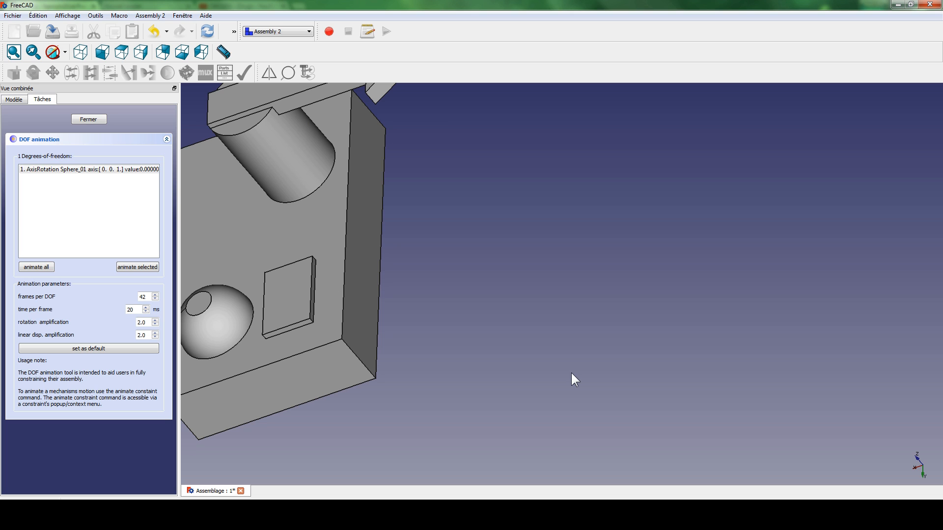
left_click(88, 119)
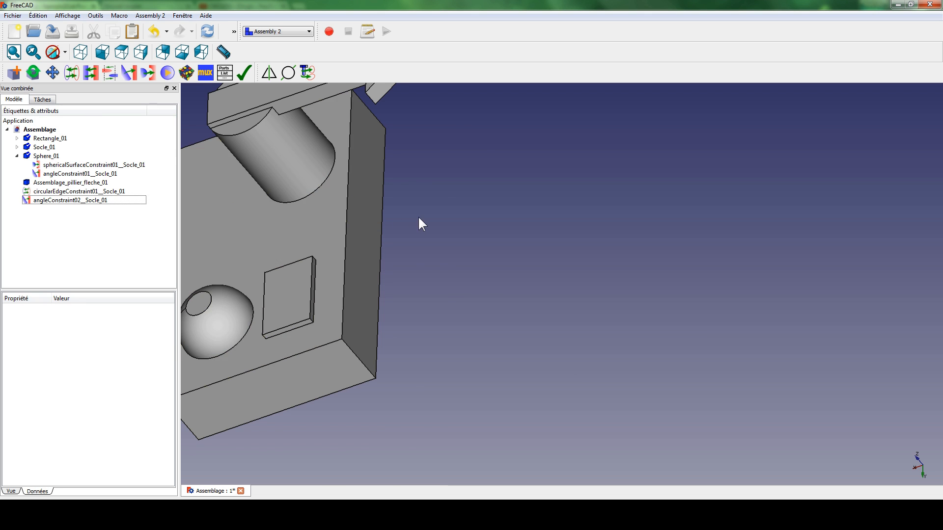
middle_click_drag(417, 216, 634, 347)
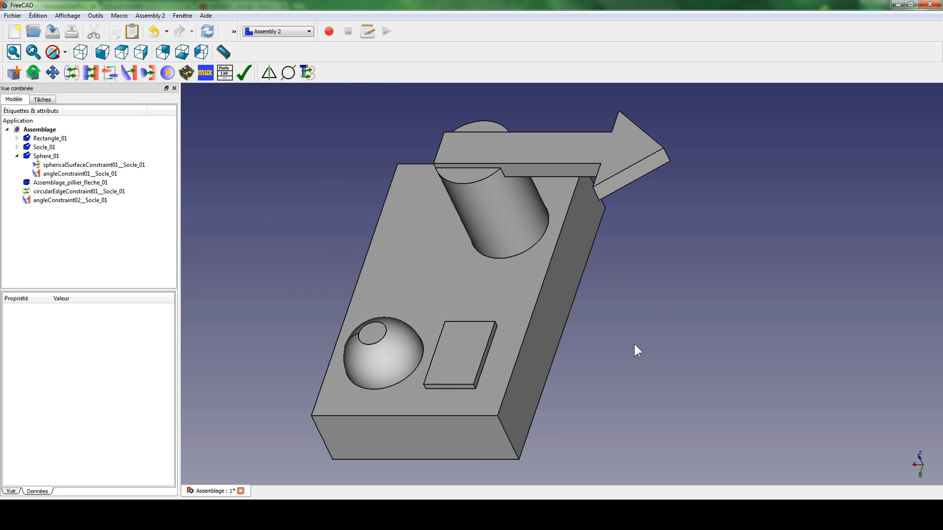
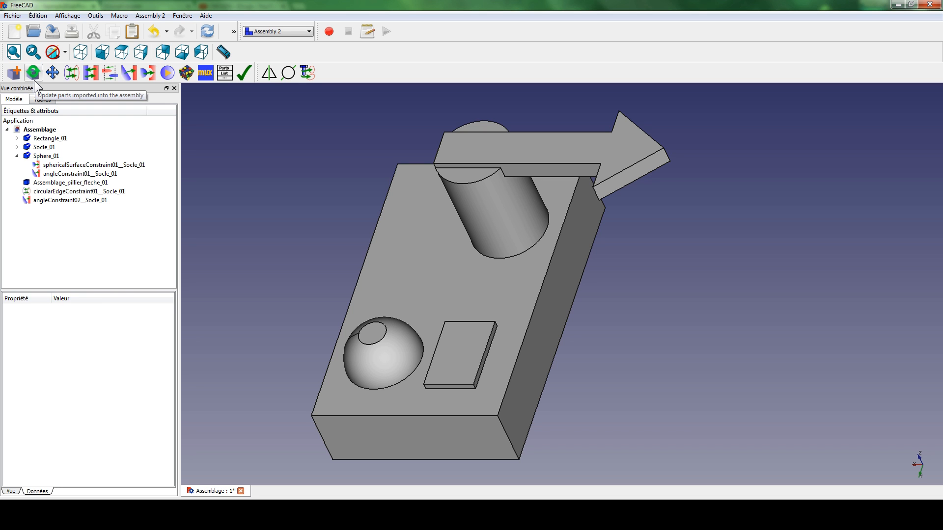
Step: Open the part file Fleche.FCStd and start editing the sketch of its Pad
left_click(34, 81)
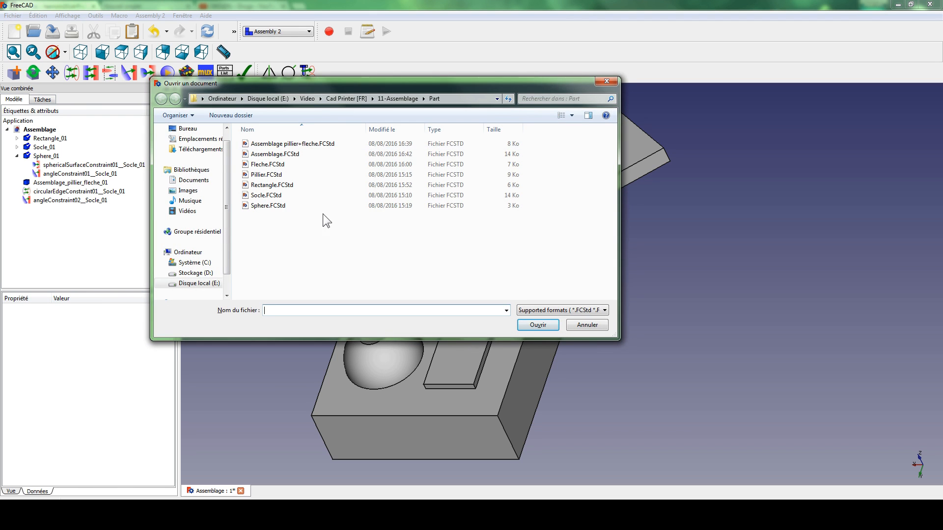
double_click(269, 164)
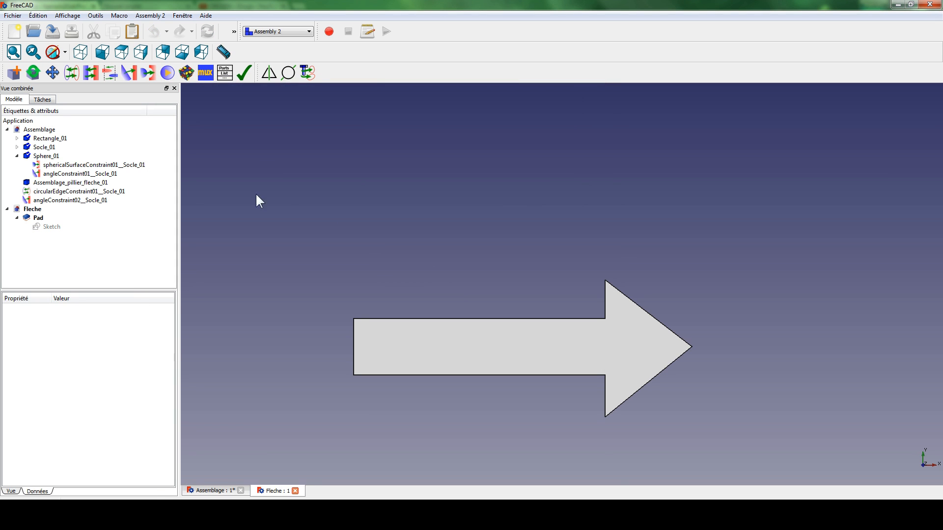
double_click(47, 227)
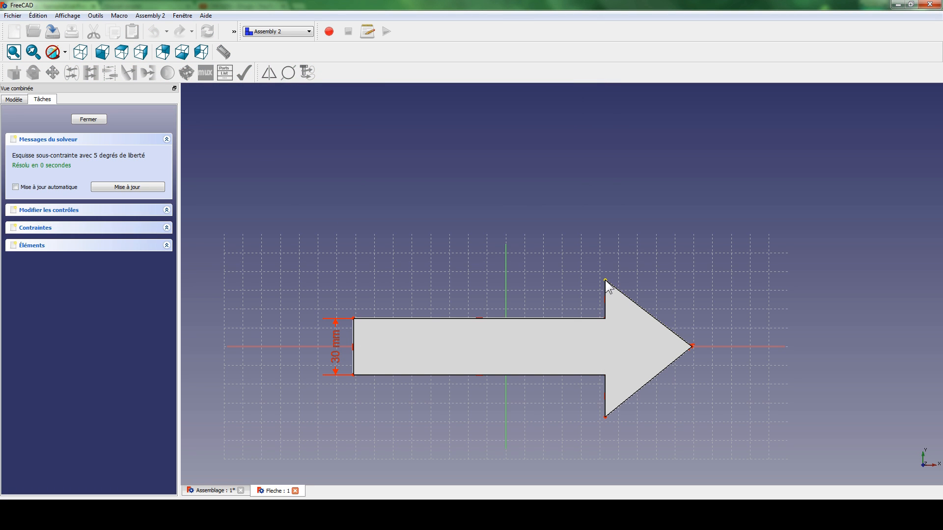
Step: Lengthen the arrow by moving its head's upper corner and tip outward in the sketch, and save and close the Fleche document
left_click_drag(607, 280, 765, 289)
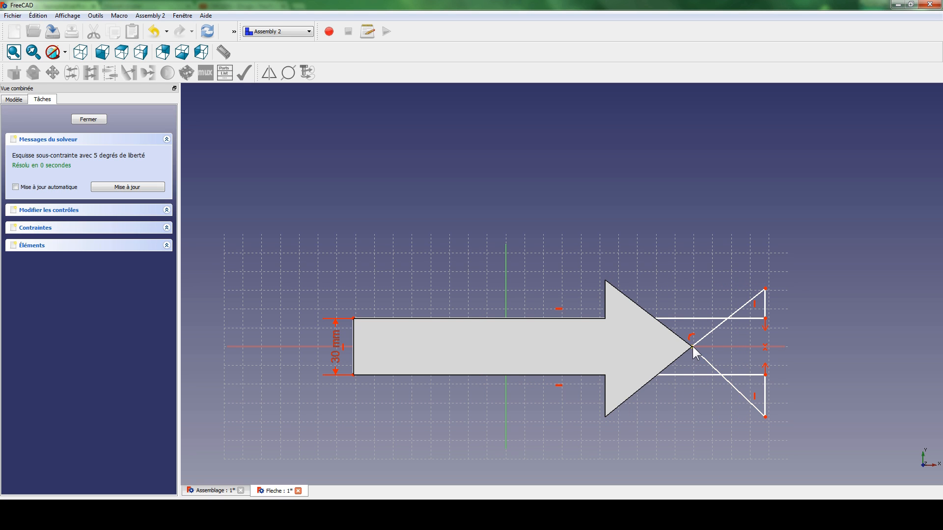
left_click_drag(692, 347, 871, 348)
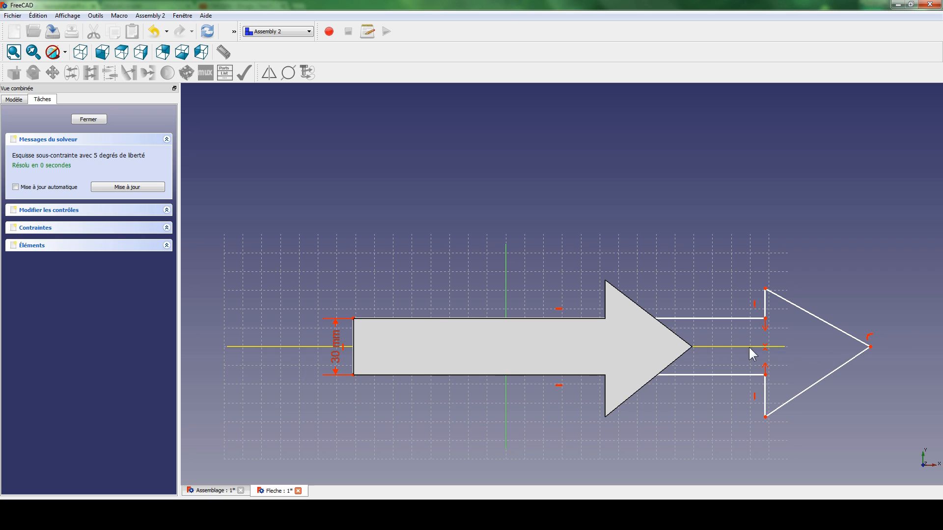
left_click(91, 119)
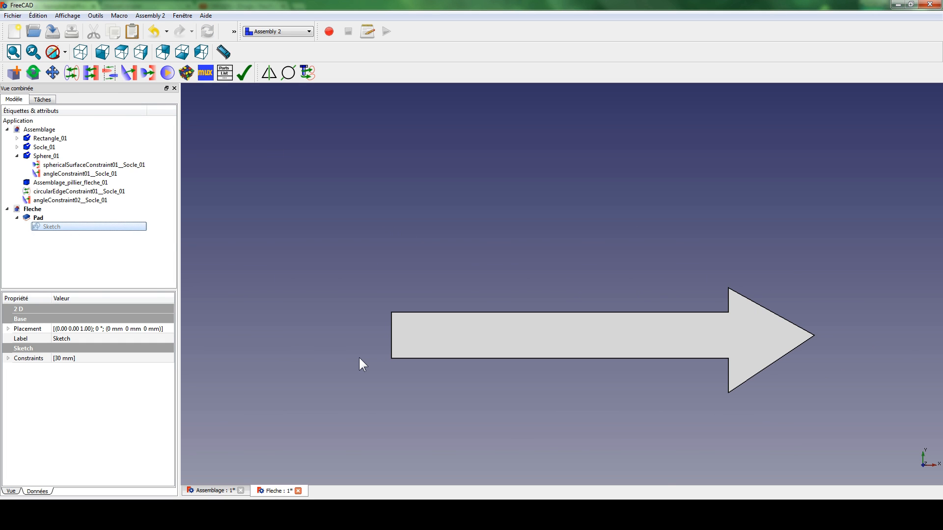
key("ctrl+s")
left_click(296, 491)
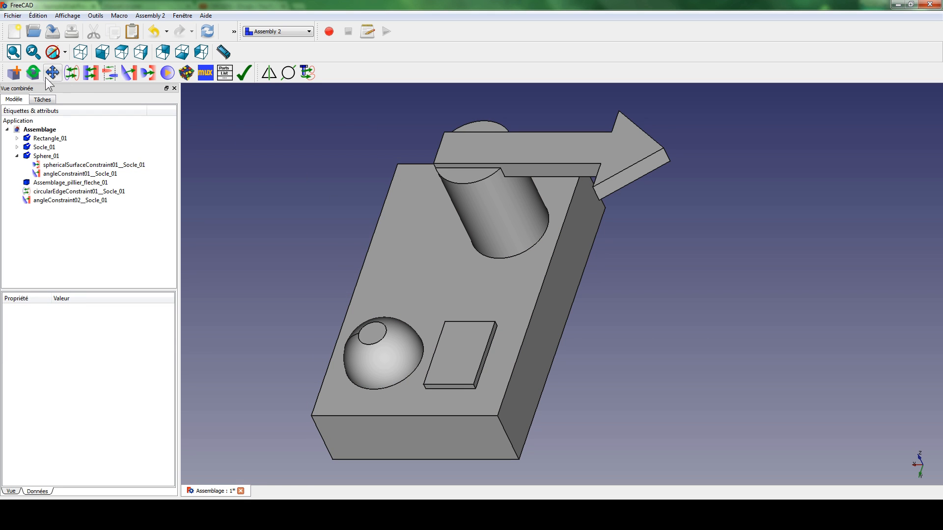
Step: Update the parts imported into the assembly, check Assemblage_pillier_fleche_01 in the tree, and save the Assemblage file
left_click(32, 71)
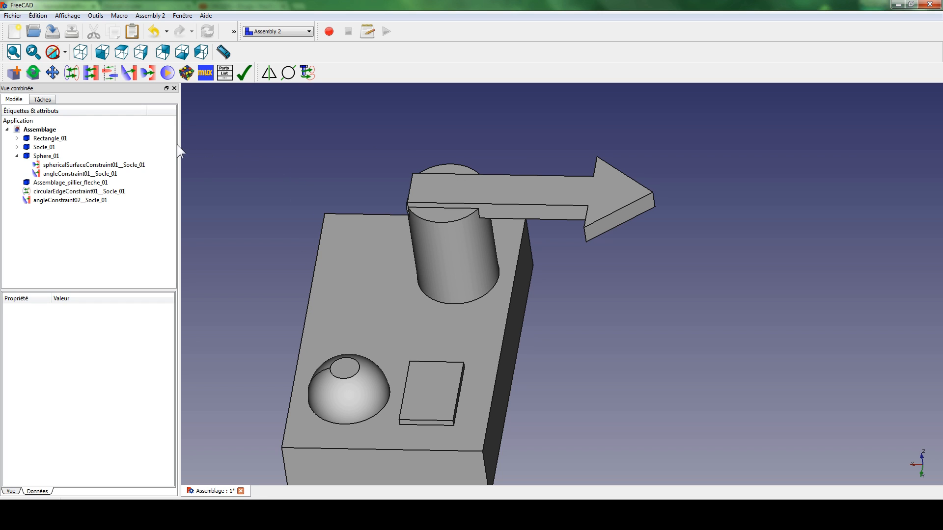
left_click(17, 156)
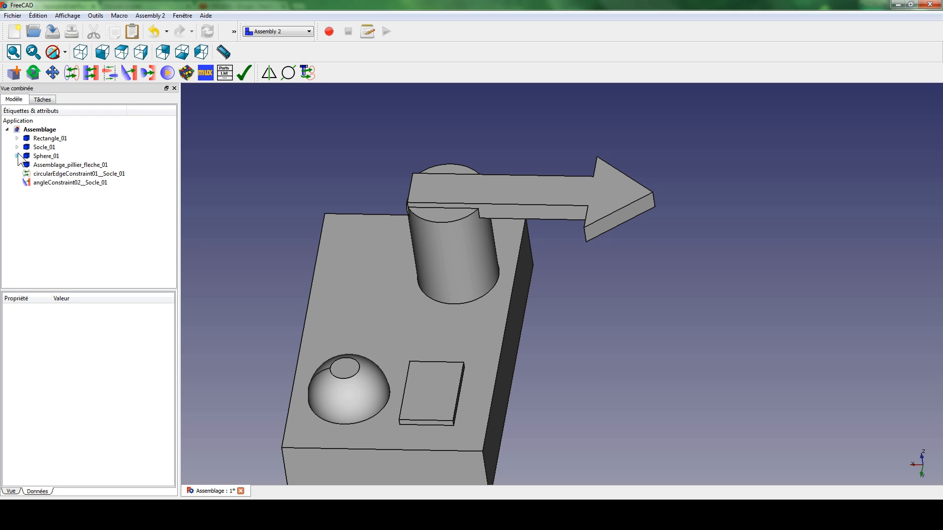
left_click(52, 165)
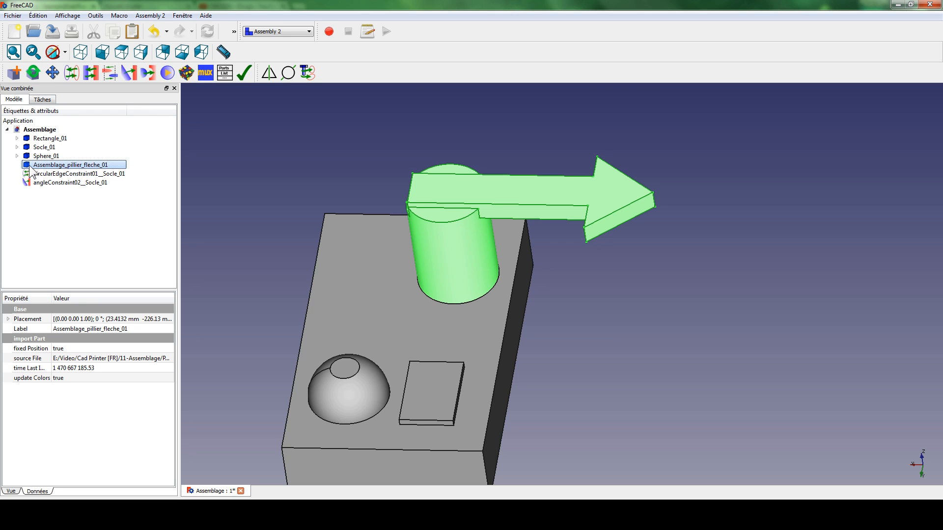
left_click(255, 382)
key("ctrl+s")
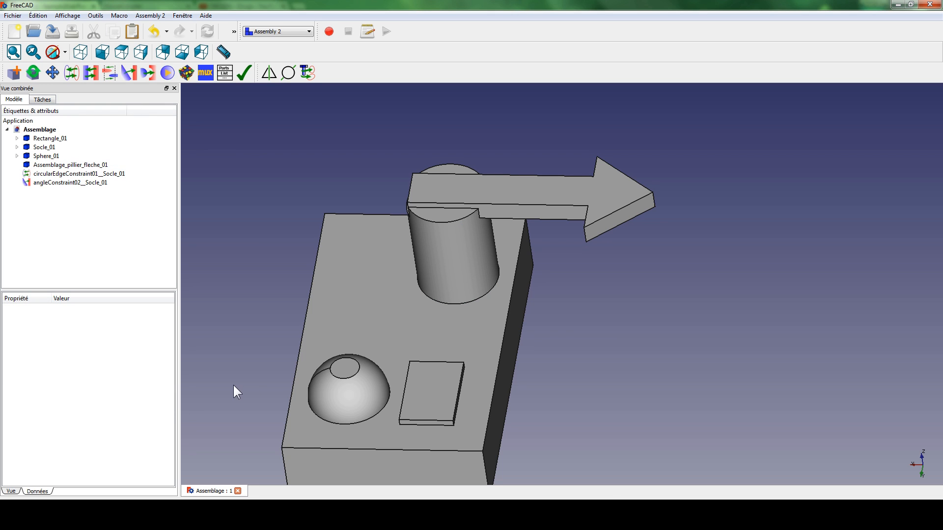
Step: Open Assemblage pillier+fleche.FCStd, update its imported parts, and save and close that subassembly file
key("ctrl+o")
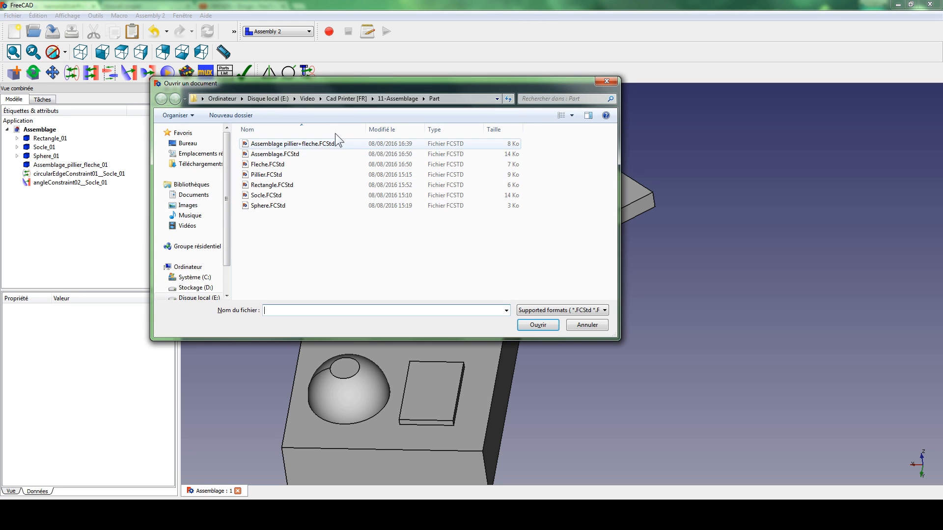
left_click(297, 143)
double_click(296, 143)
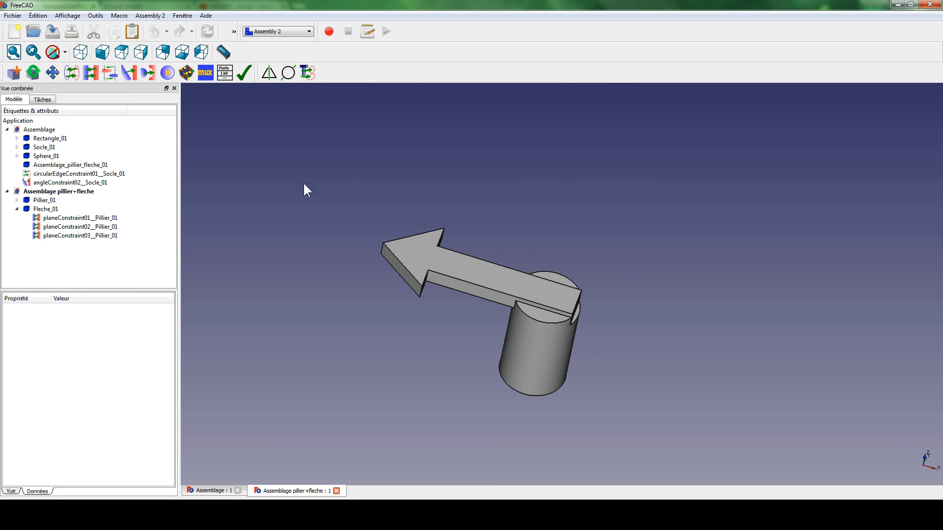
left_click(34, 73)
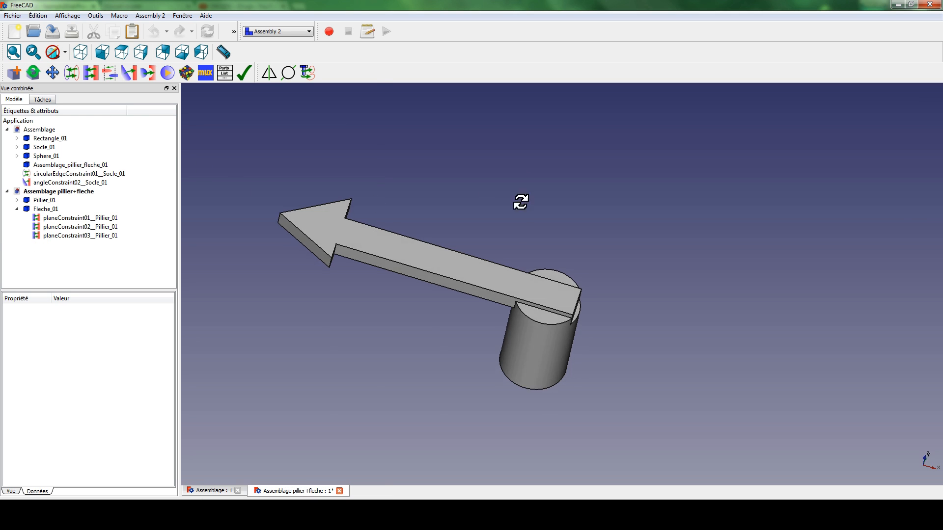
middle_click_drag(520, 202, 500, 171)
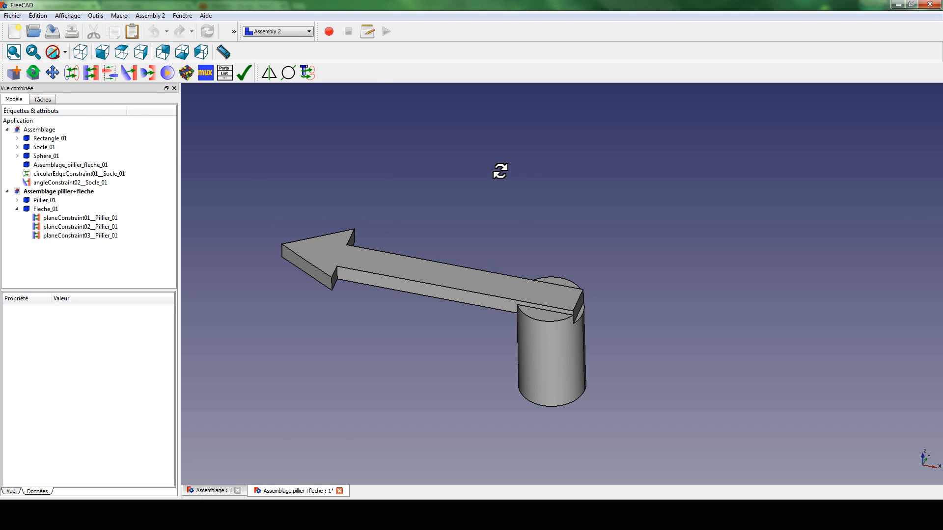
key("ctrl+s")
left_click(337, 491)
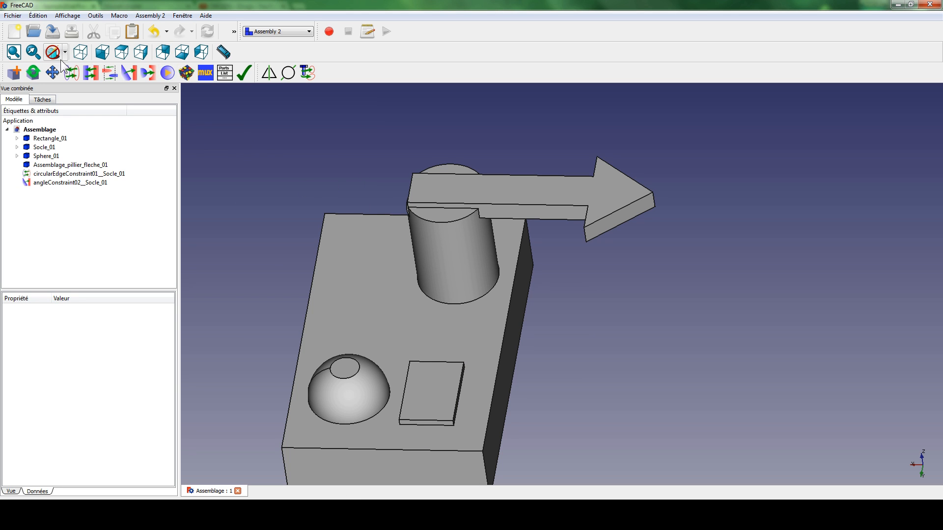
Step: Update the imported parts in the Assemblage document and check the arrow on the full assembly
left_click(33, 73)
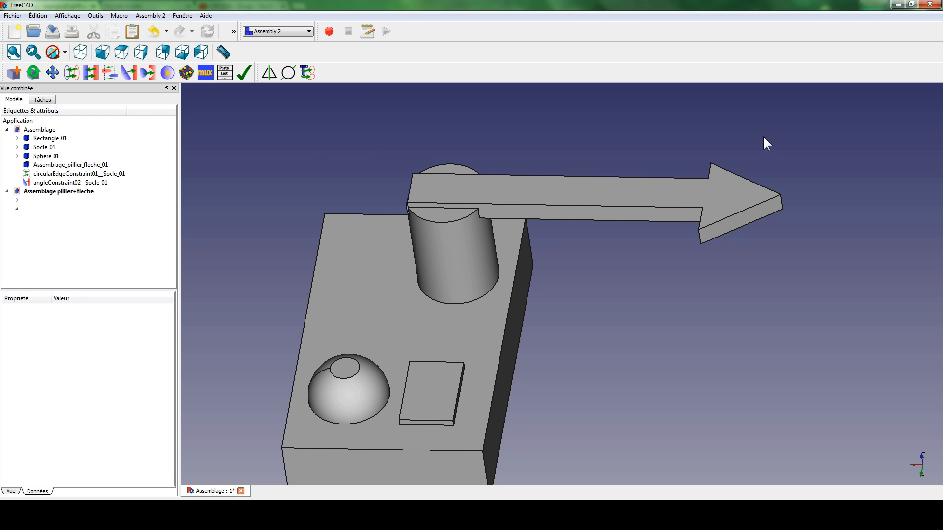
scroll(644, 149, "down", 3)
middle_click_drag(598, 343, 352, 308)
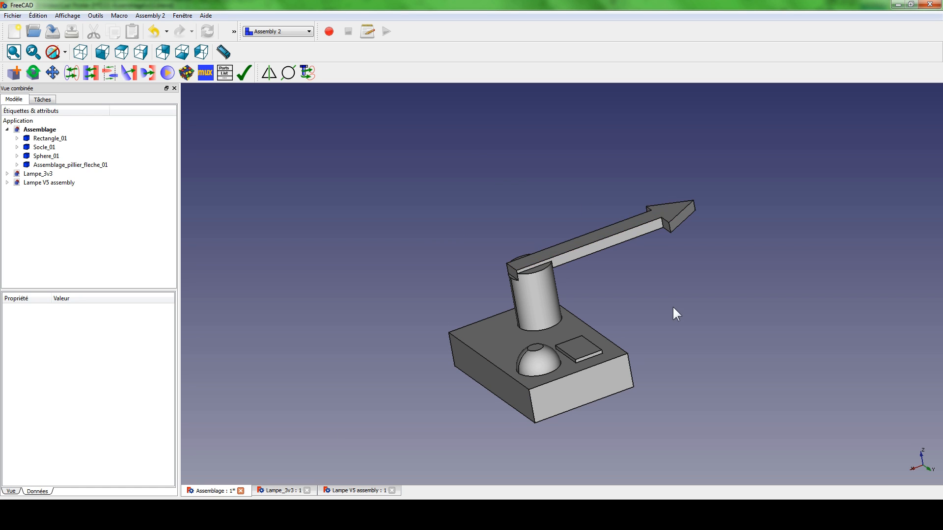
middle_click_drag(674, 313, 634, 320)
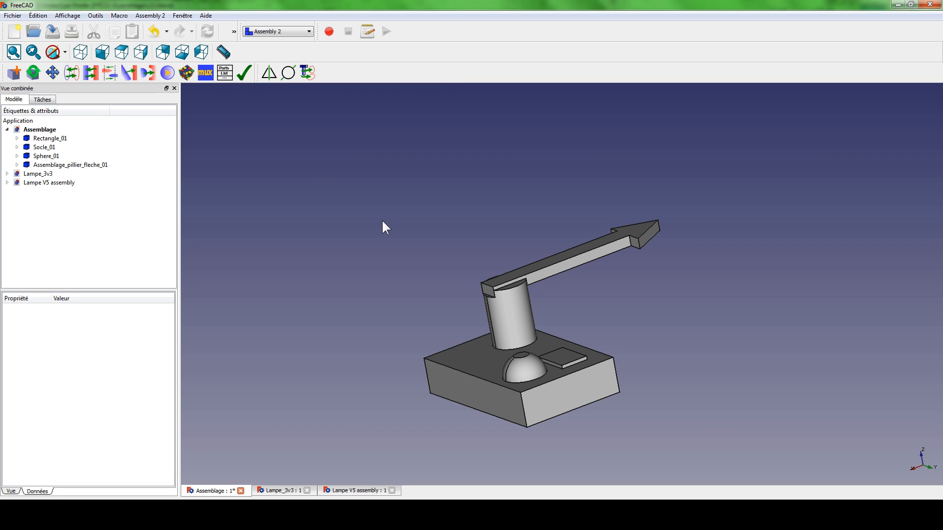
Step: Combine the assembly into a single muxed object, hide the four imported parts and show muxedAssembly
left_click(211, 69)
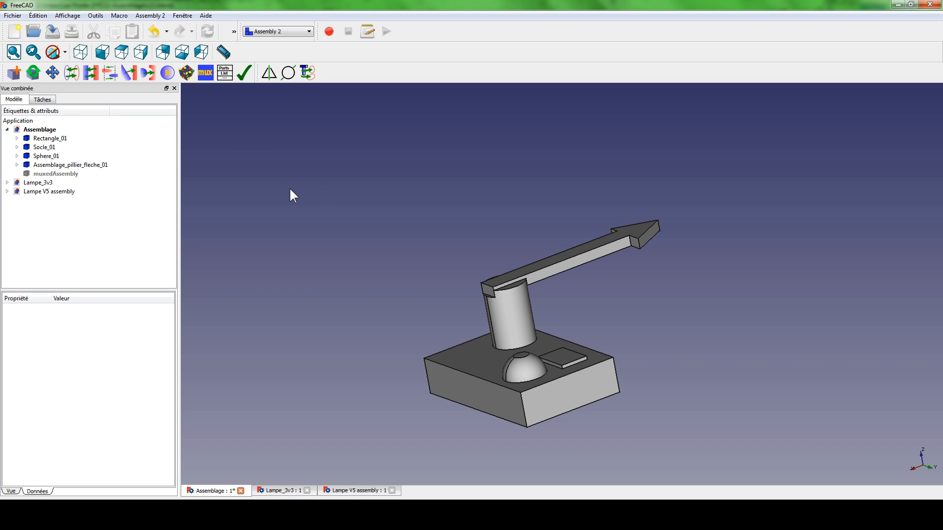
left_click(69, 165)
key("space")
left_click(43, 156)
key("space")
left_click(43, 147)
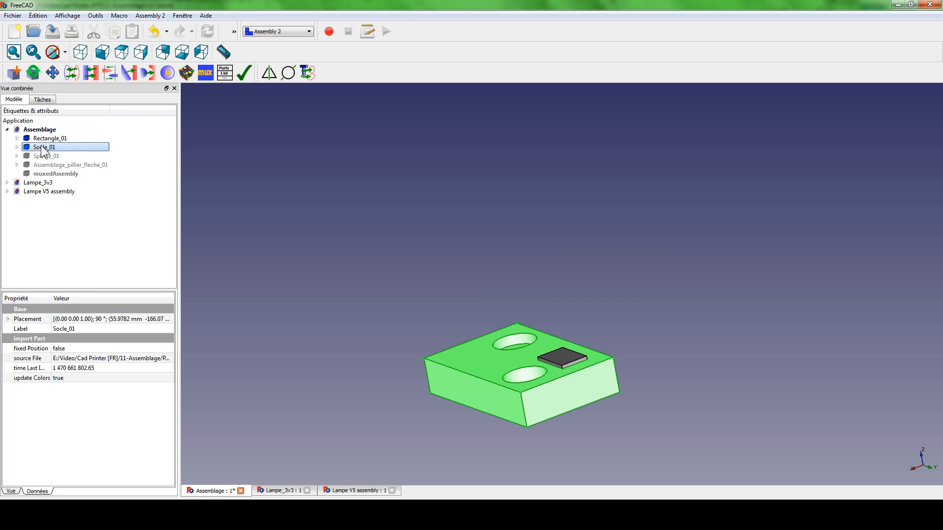
key("space")
left_click(49, 139)
key("space")
left_click(40, 172)
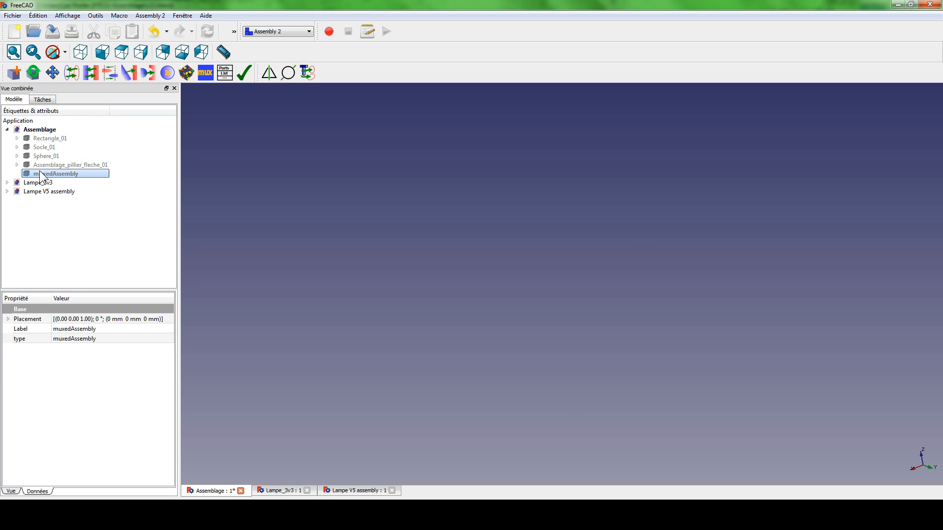
key("space")
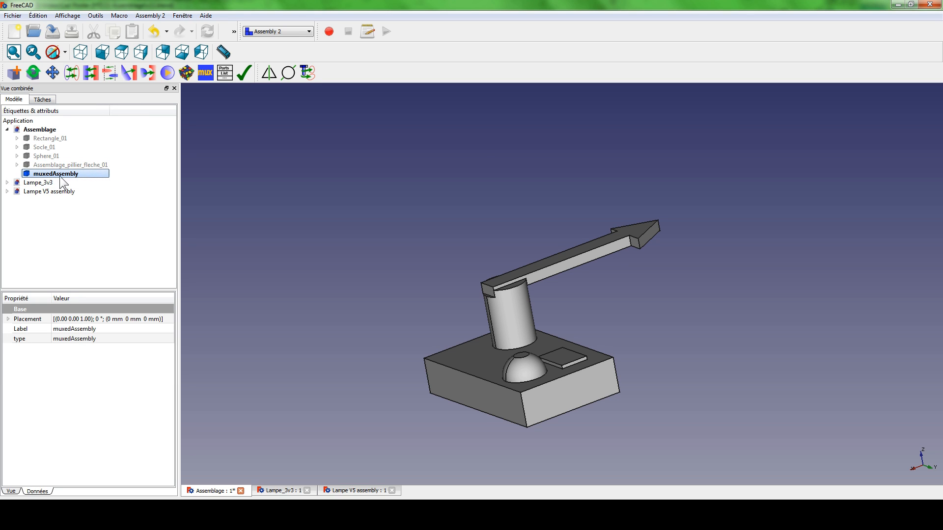
Step: Check that the pillar and arrow faces belong to muxedAssembly by selecting them and the whole object
left_click(564, 328)
left_click(511, 317)
left_click(557, 278)
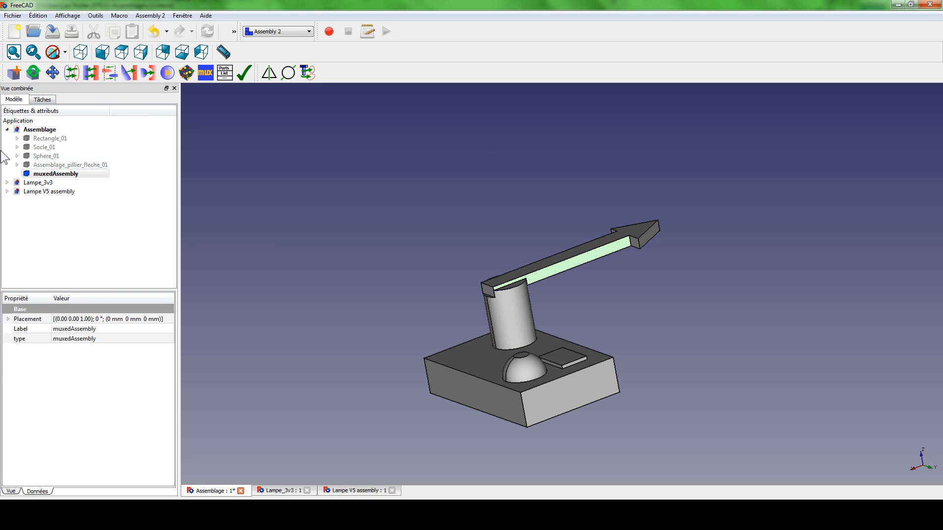
left_click(38, 174)
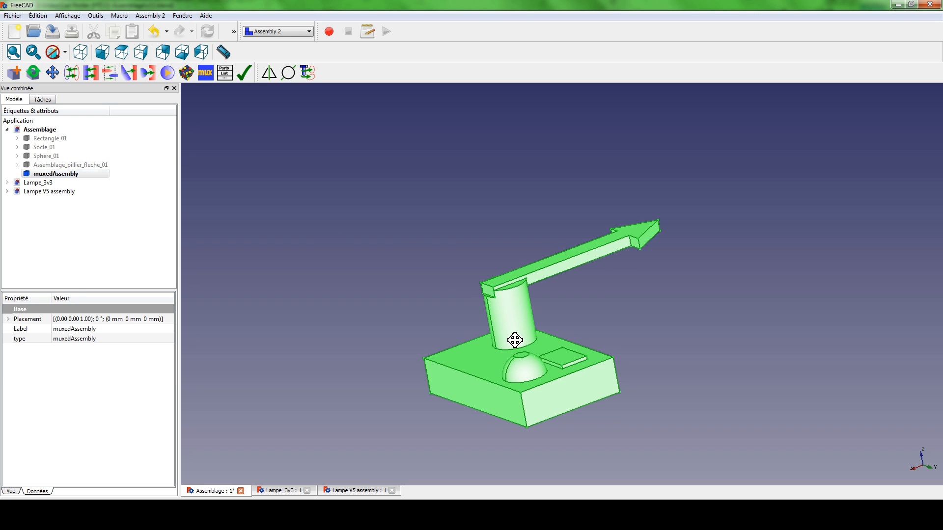
middle_click_drag(515, 337, 496, 298)
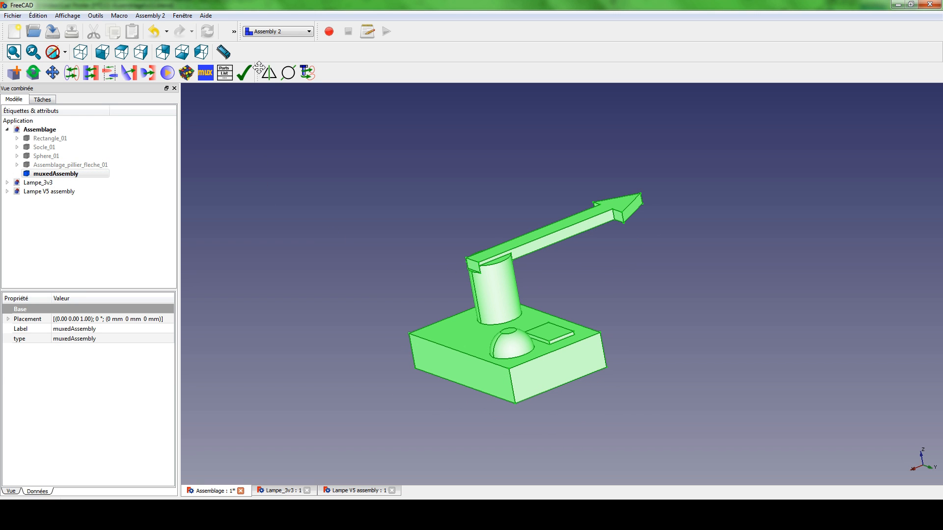
Step: Switch to the Drawing workbench and insert a new A3 page
left_click(288, 32)
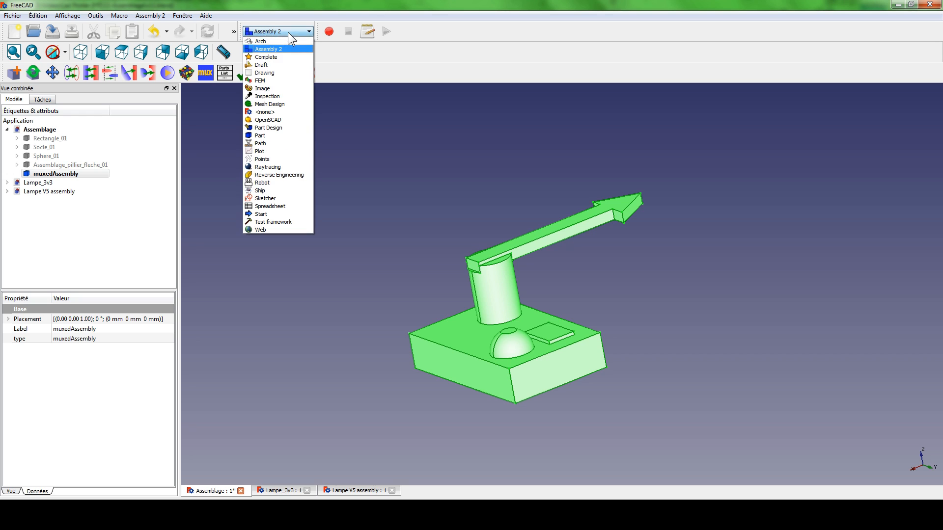
left_click(265, 72)
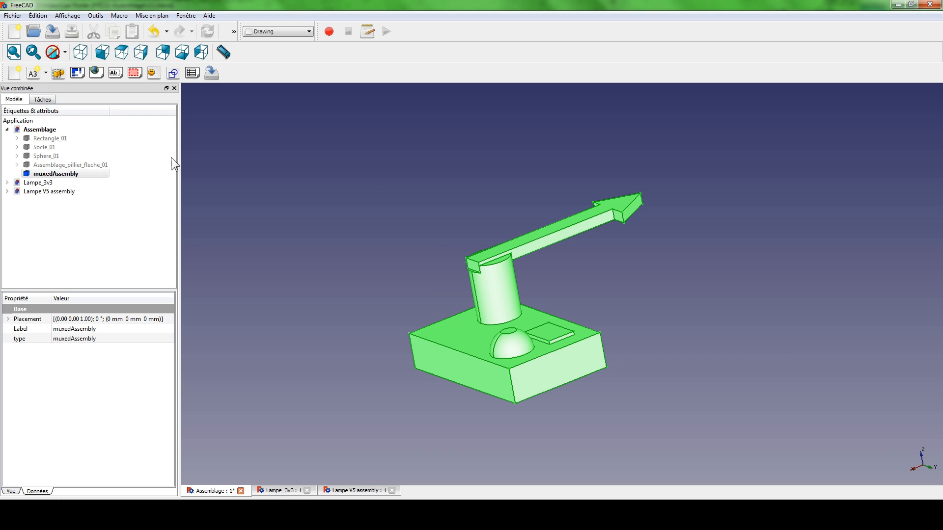
left_click(34, 72)
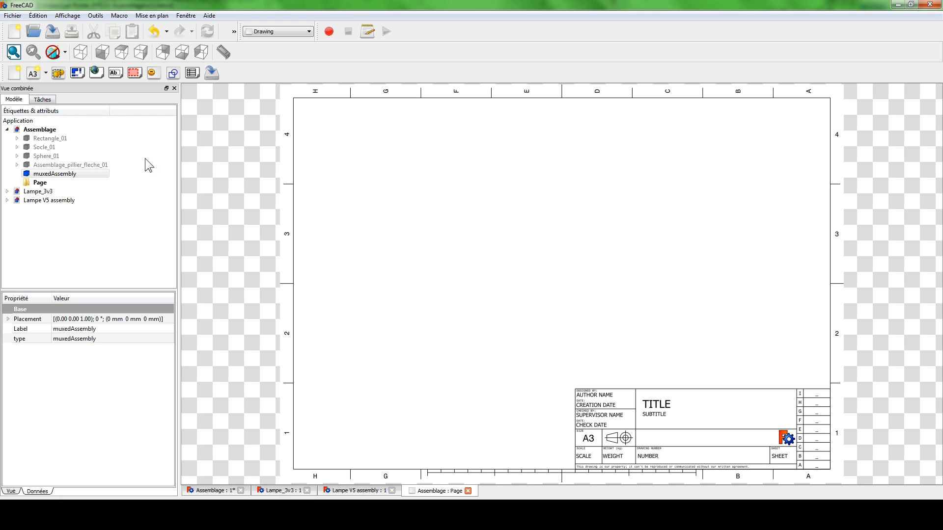
Step: Try an orthographic projection of muxedAssembly on the page, with an added view above the main one and an isometric view
left_click(54, 174)
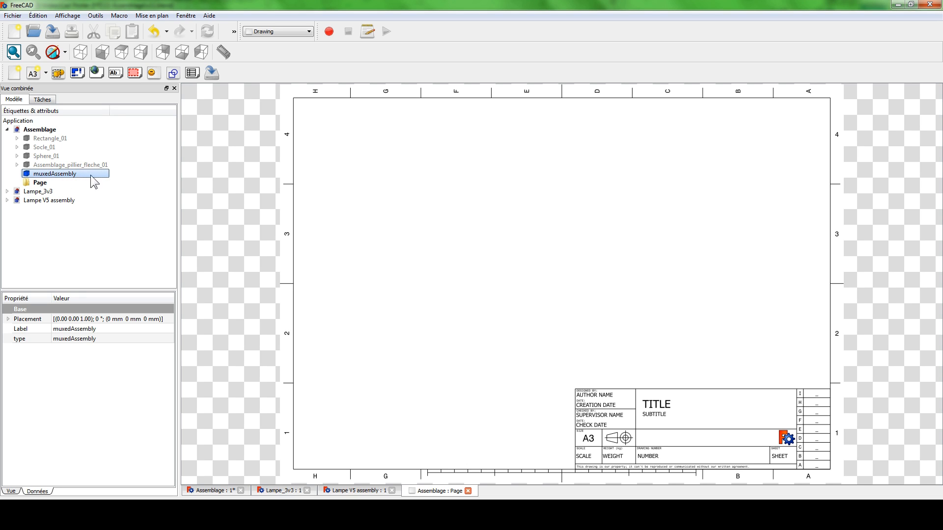
left_click(77, 73)
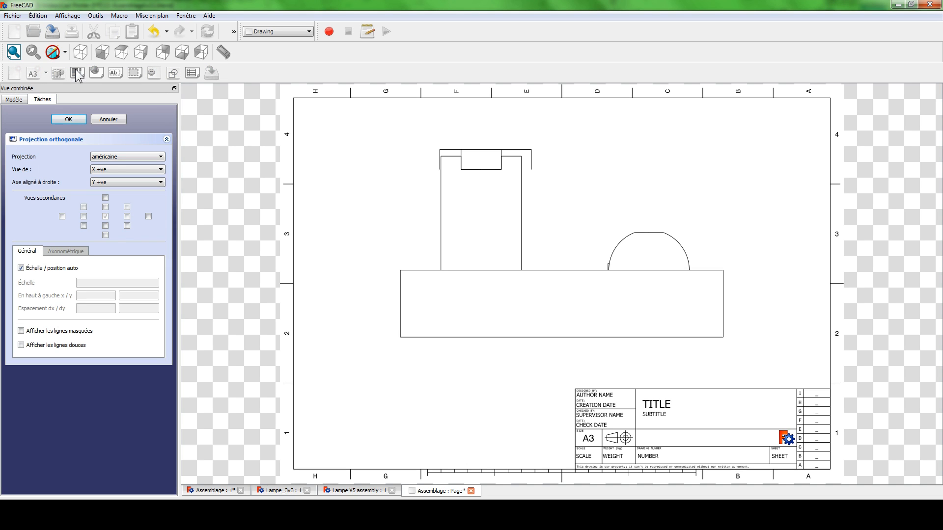
left_click(127, 206)
left_click(105, 207)
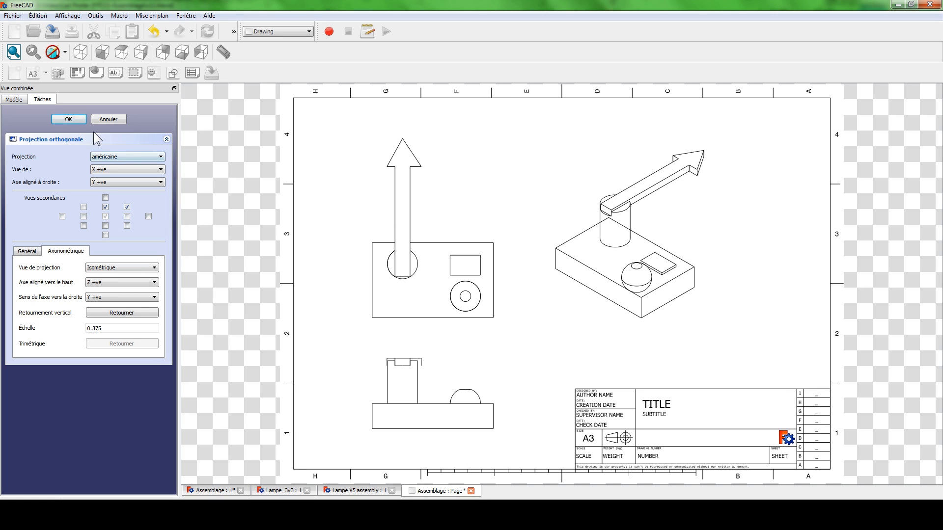
left_click(105, 120)
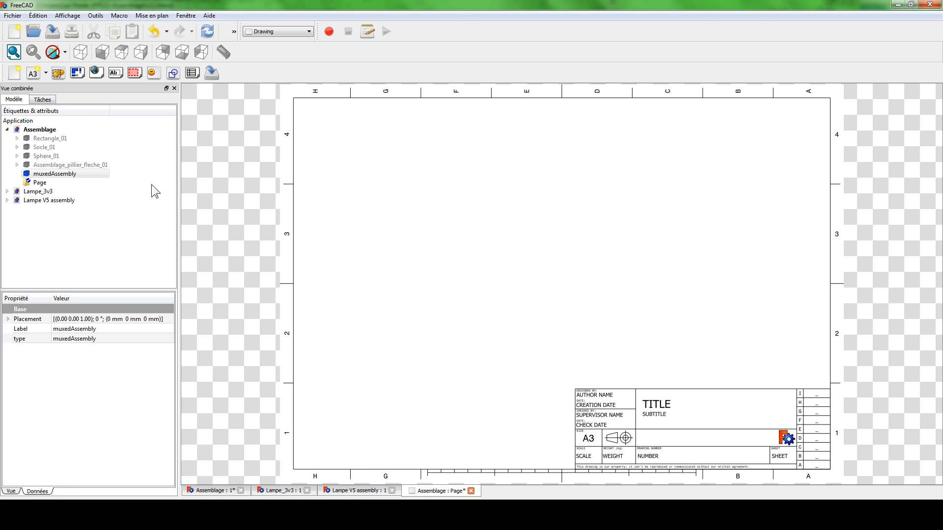
Step: Close the drawing page and the Assemblage document without saving the changes
left_click(471, 491)
left_click(349, 373)
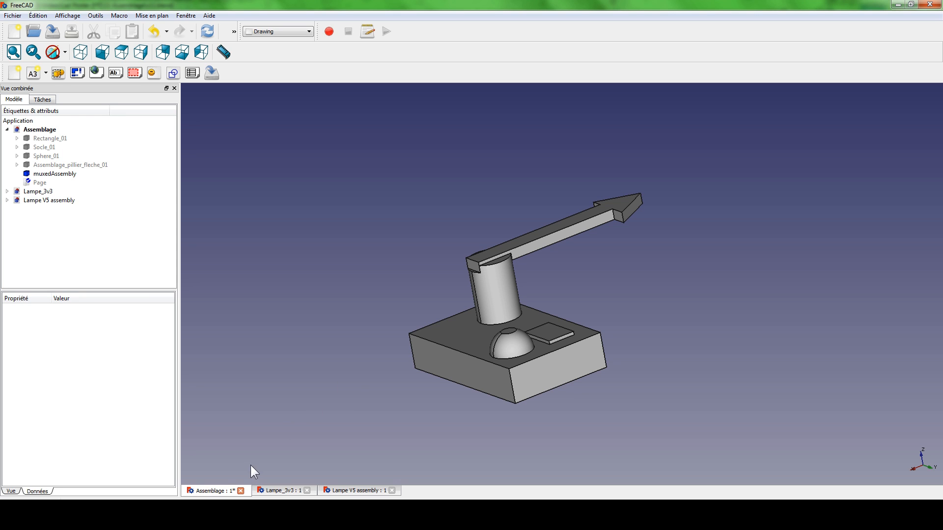
left_click(241, 491)
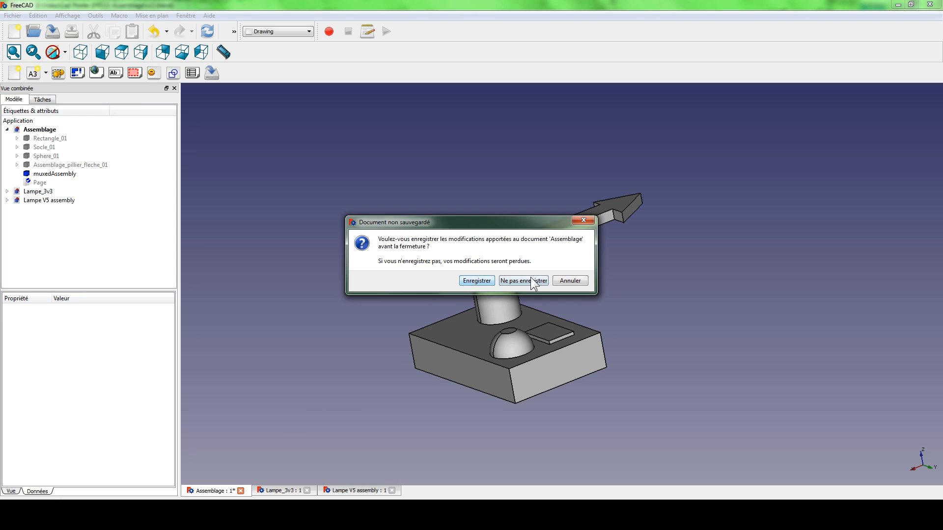
left_click(531, 281)
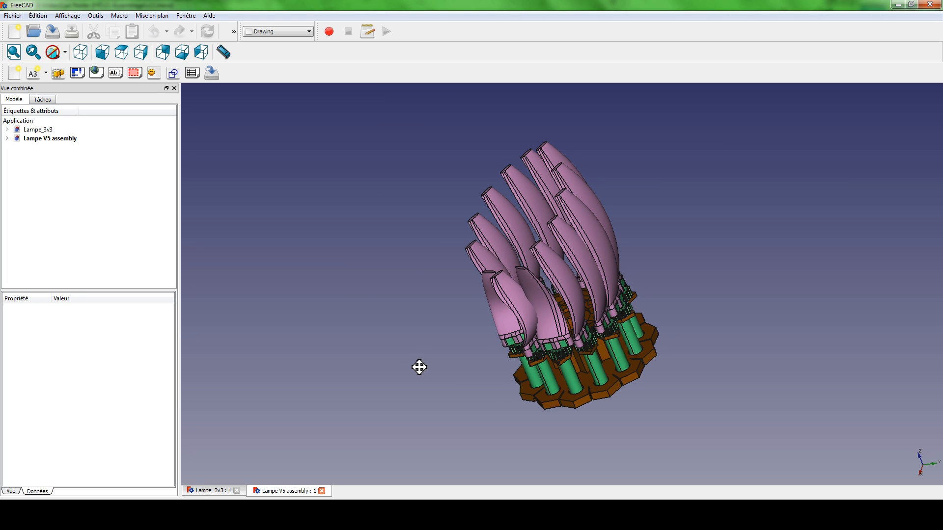
Step: Inspect the Lampe V5 assembly model from several angles and close its document
middle_click_drag(419, 366, 478, 316)
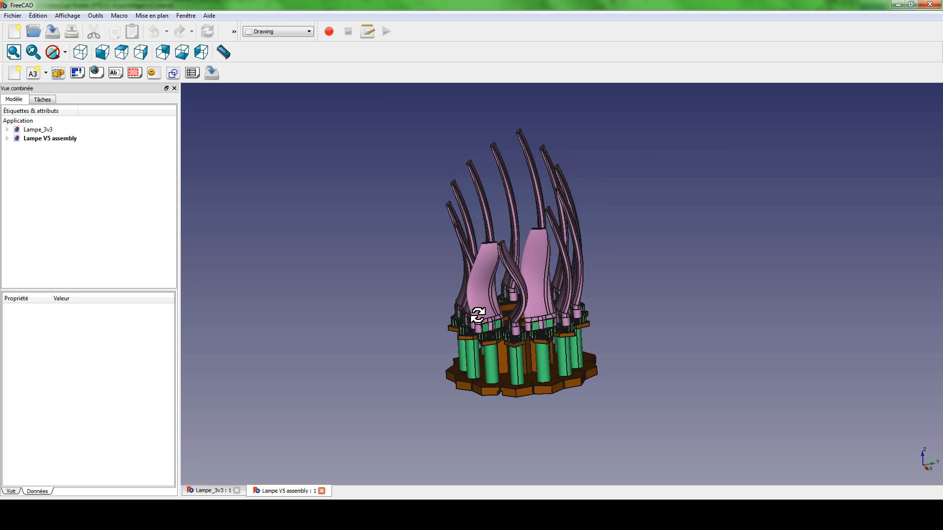
middle_click_drag(355, 257, 575, 326)
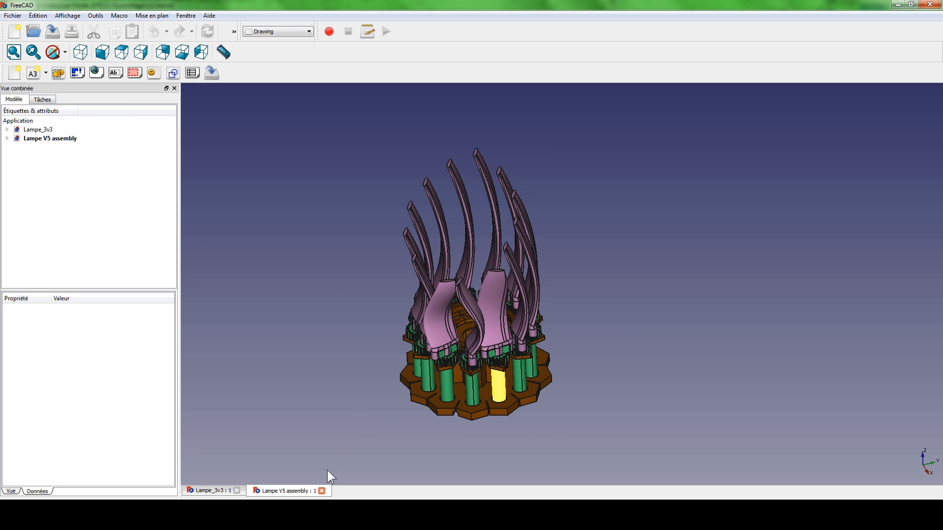
left_click(322, 491)
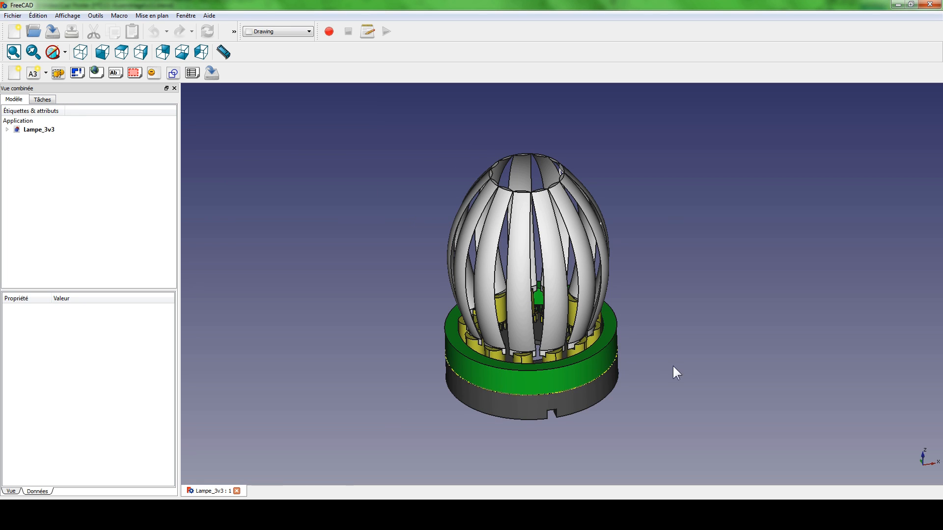
Step: Examine the Lampe_3v3 model from several angles and expand its tree to view its structure
middle_click_drag(673, 367, 570, 373)
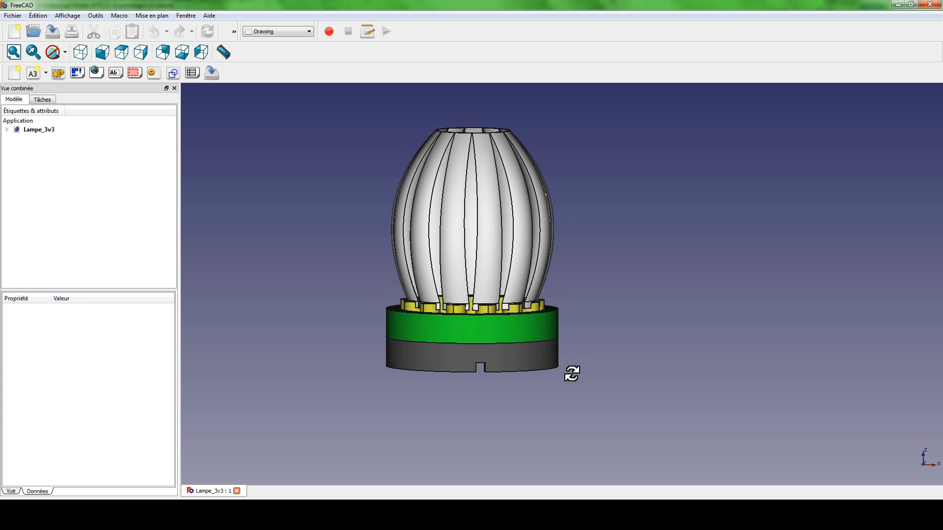
left_click(6, 129)
middle_click_drag(602, 246, 419, 265)
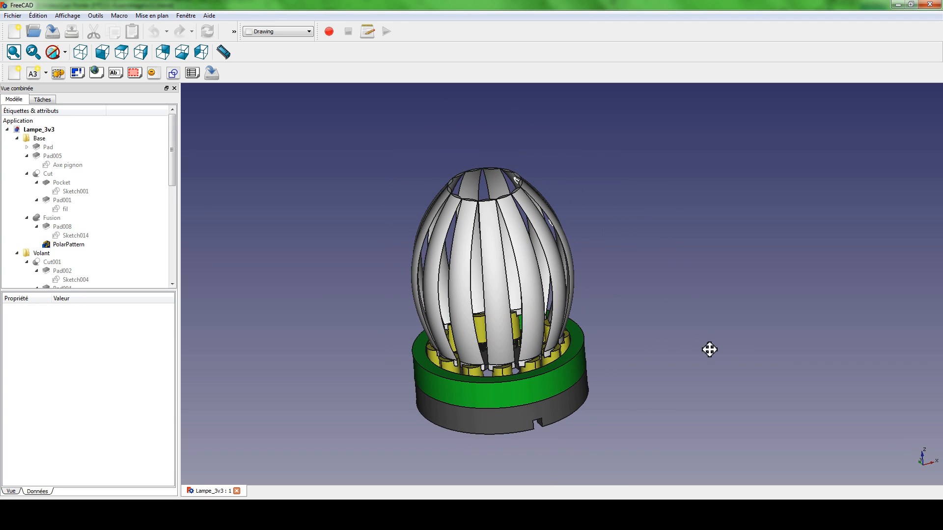
middle_click_drag(709, 350, 696, 308)
left_click_drag(172, 160, 176, 137)
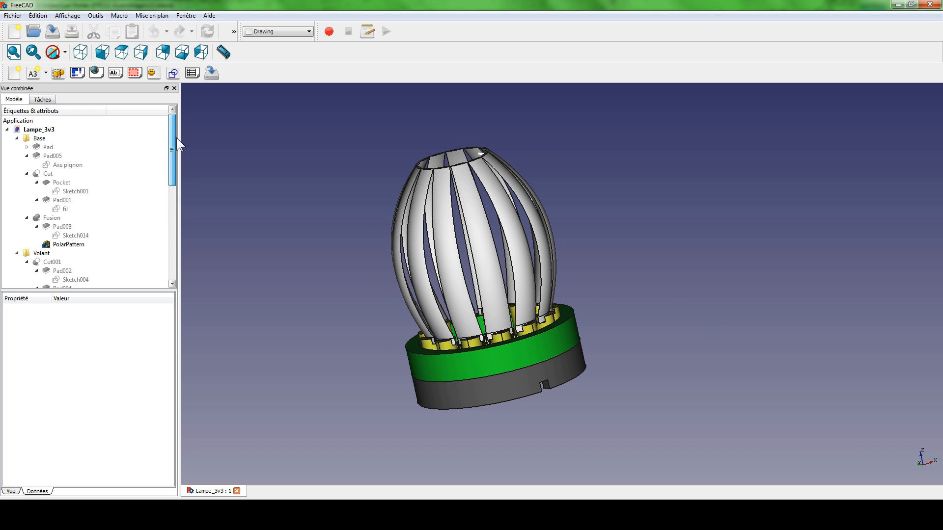
Step: Collapse the Base, Volant, Pignon and Petale ferme groups and delete the Fusion001 (Meshed) object
left_click(18, 138)
left_click(17, 147)
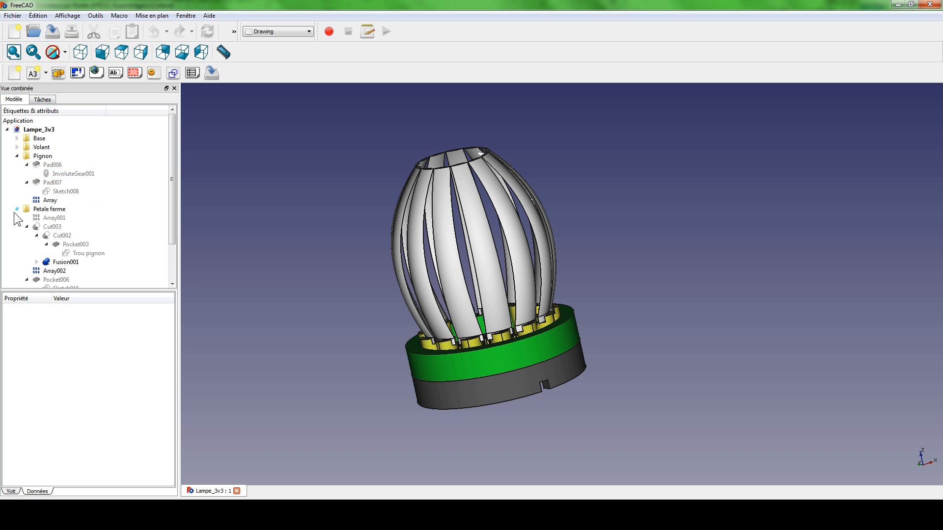
left_click(17, 155)
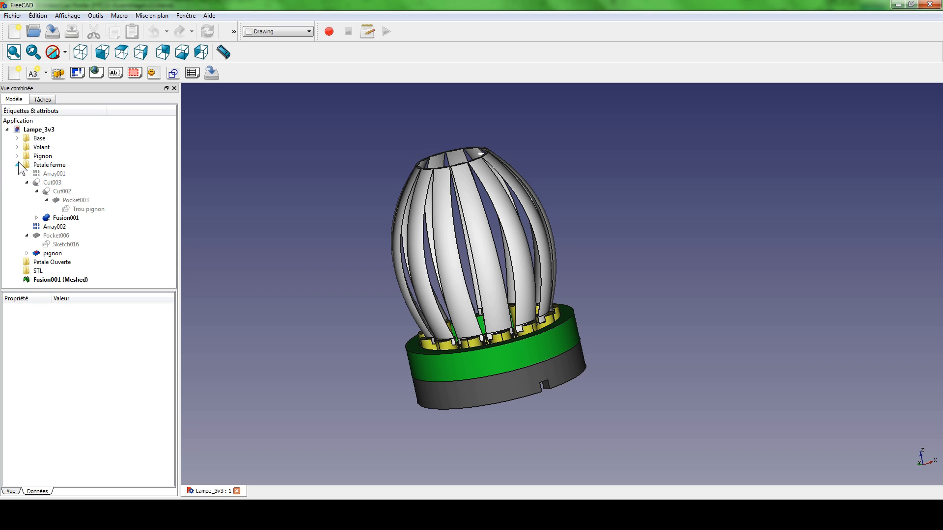
left_click(17, 165)
left_click(45, 192)
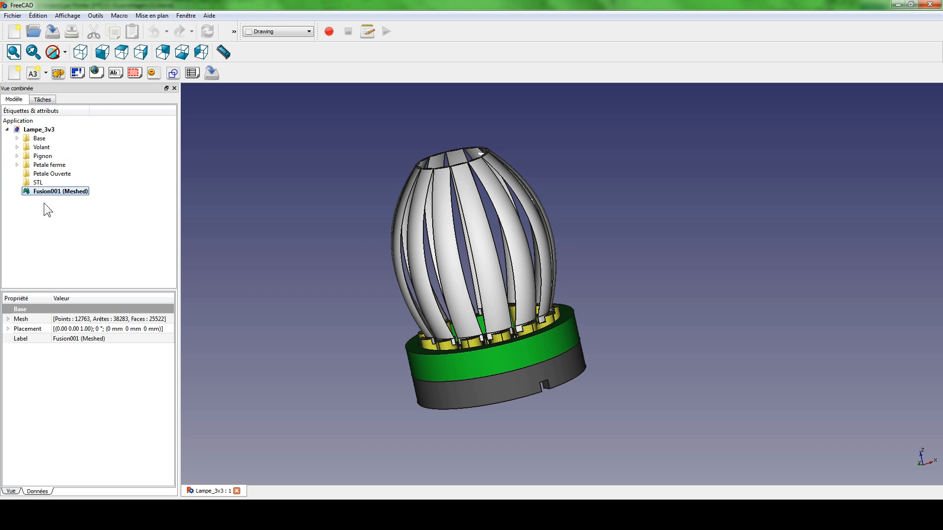
key("Delete")
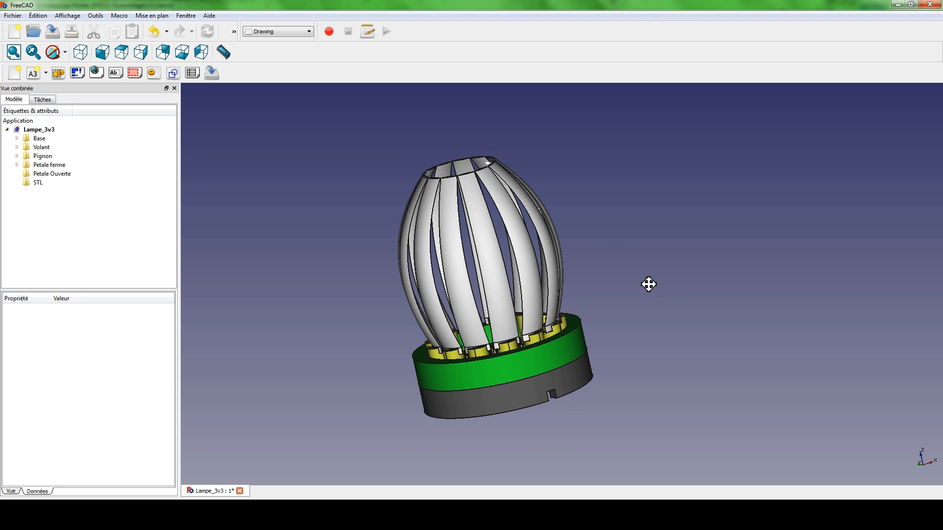
middle_click_drag(648, 284, 653, 329)
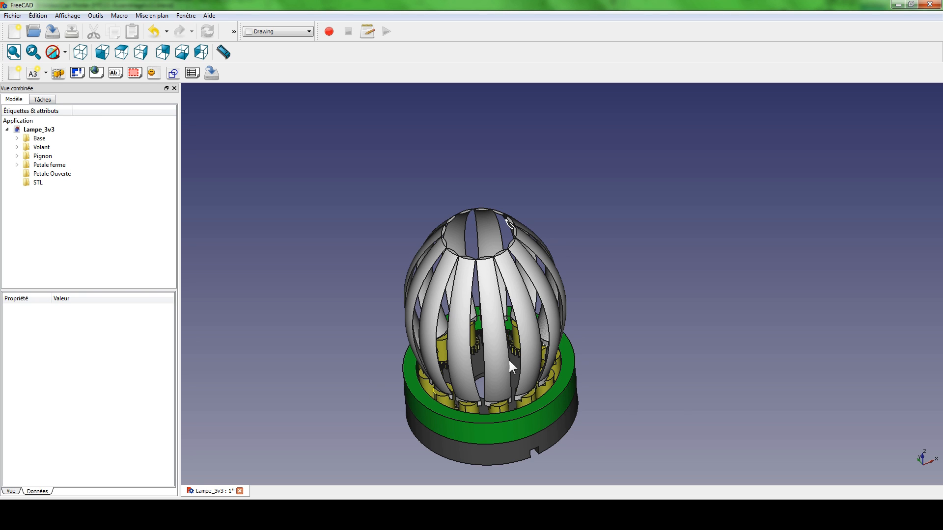
middle_click_drag(630, 426, 551, 422)
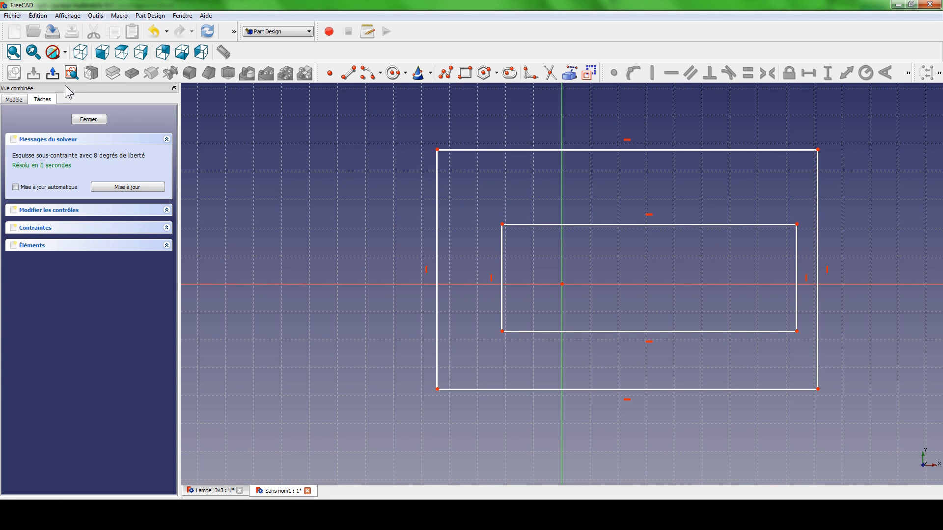
Step: Finish the sketch of the two nested rectangles and pad it 10 mm into a solid frame
left_click(89, 120)
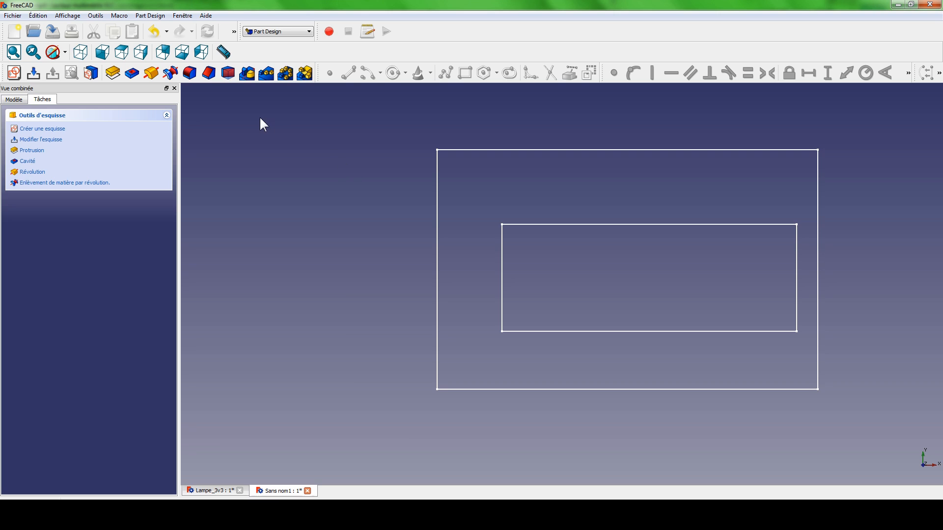
left_click(112, 73)
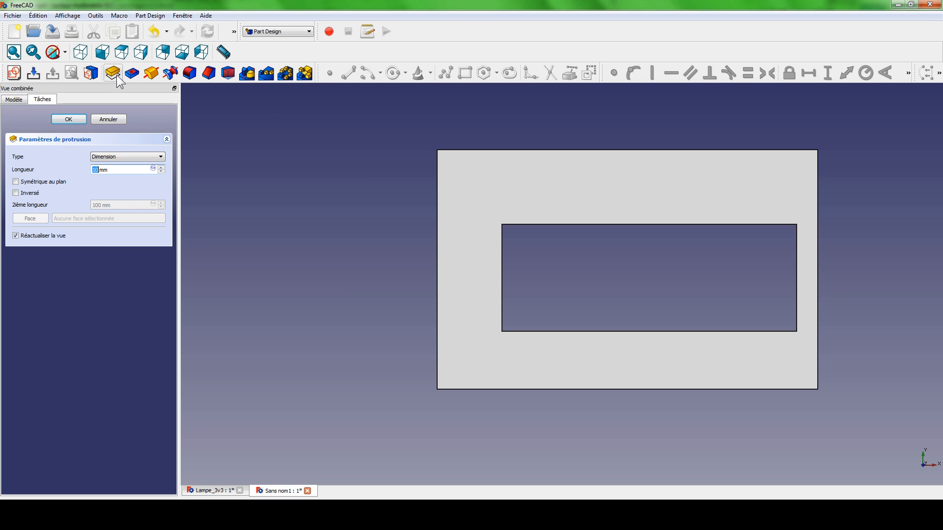
mouse_move(554, 314)
middle_mouse_down()
mouse_move(548, 325)
mouse_move(547, 287)
middle_mouse_up()
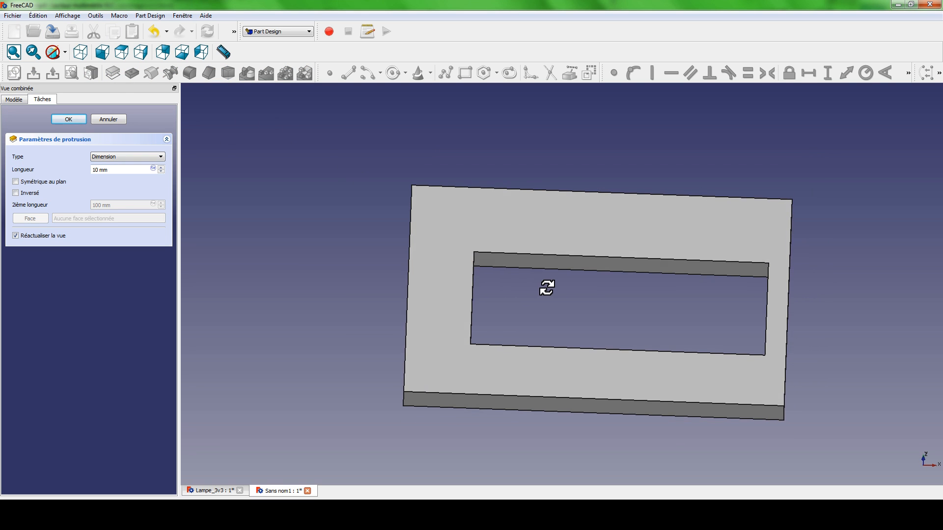
left_click(69, 123)
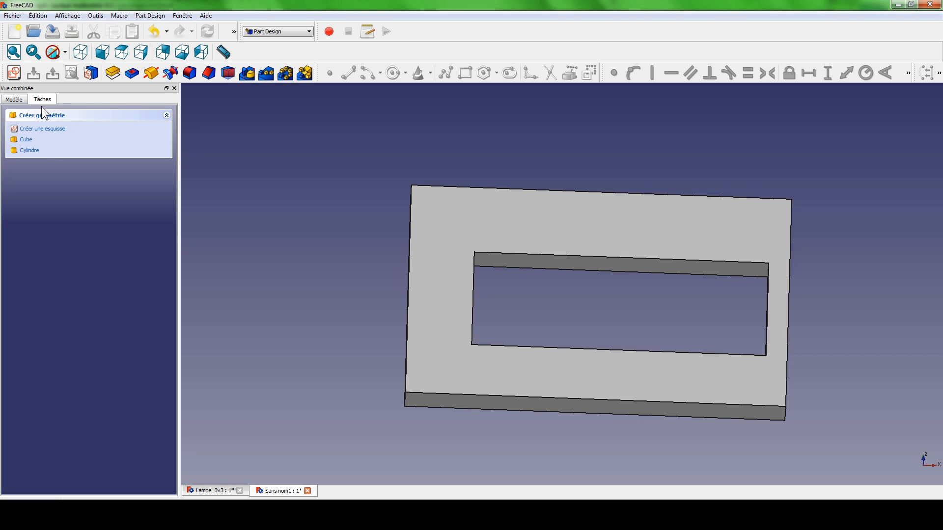
Step: Create a group named 1 in the Sans nom1 document and move the rectangular Pad into it
left_click(14, 99)
left_click(27, 201)
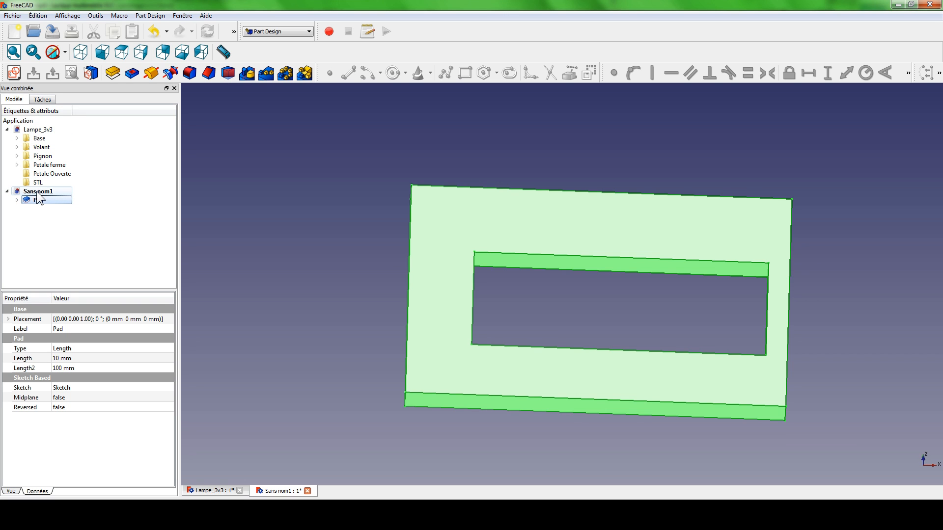
left_click(39, 193)
right_click(38, 194)
left_click(22, 228)
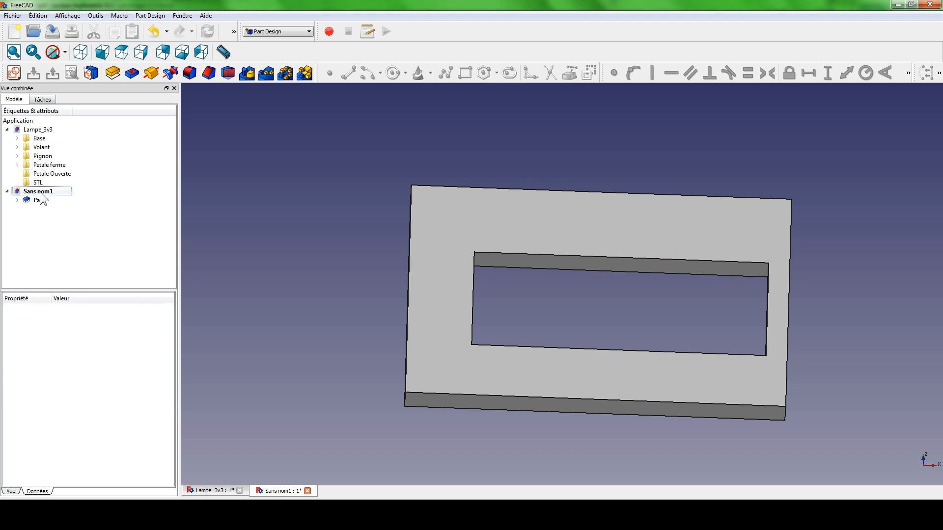
right_click(41, 192)
left_click(62, 198)
left_click(40, 209)
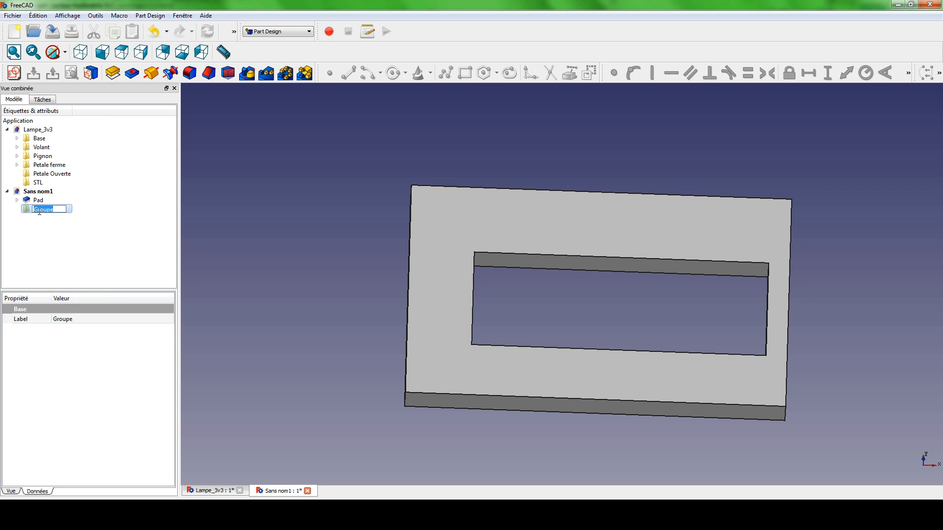
type("1")
key("Return")
left_click(42, 238)
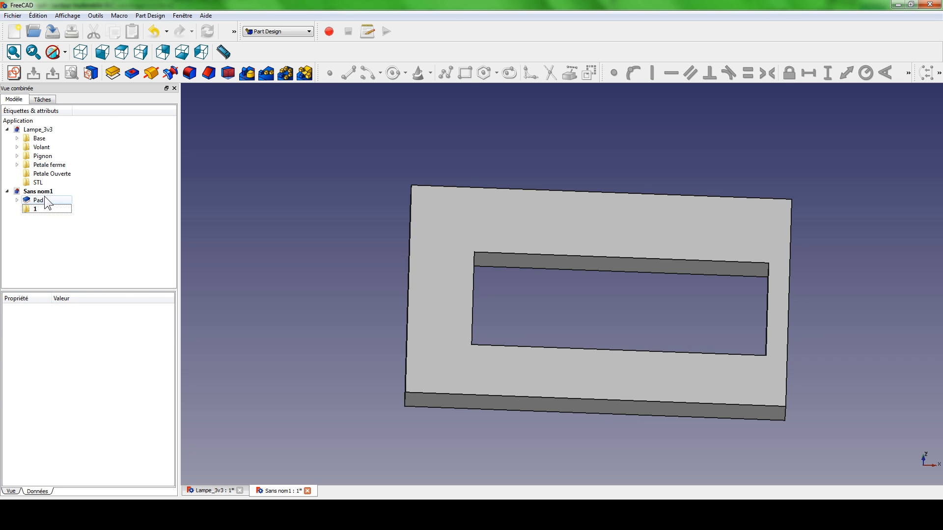
left_click_drag(45, 198, 36, 207)
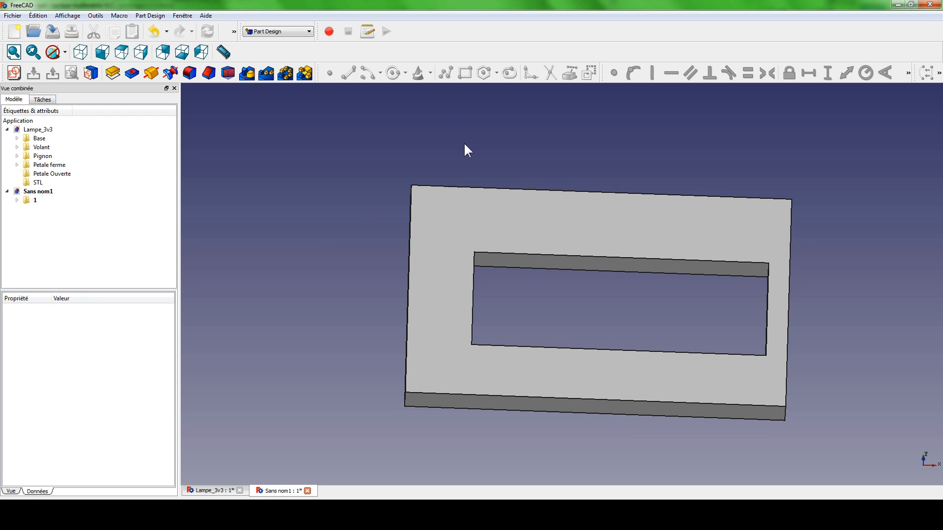
Step: Create a sketch offset from the XY plane and draw a large circle in it that surrounds the rectangular frame
middle_click_drag(465, 150, 527, 149)
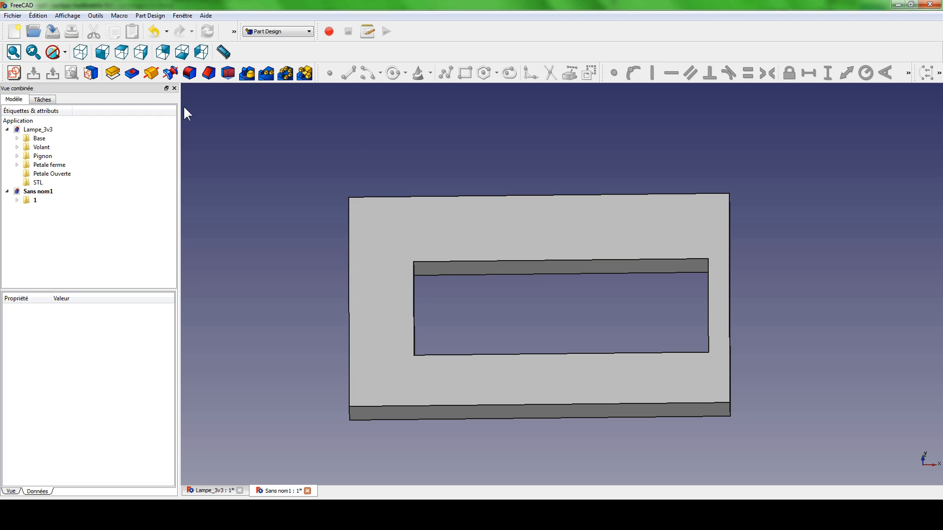
left_click(13, 72)
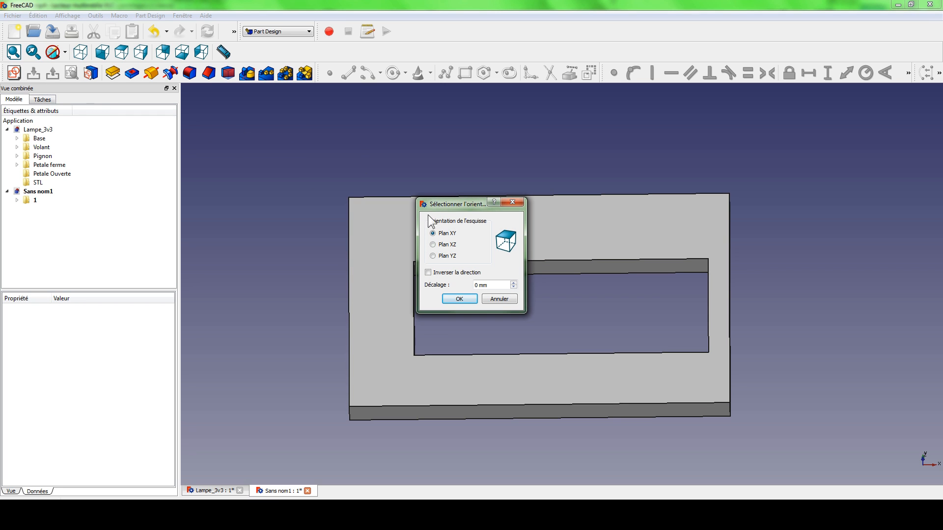
double_click(477, 286)
left_click(460, 298)
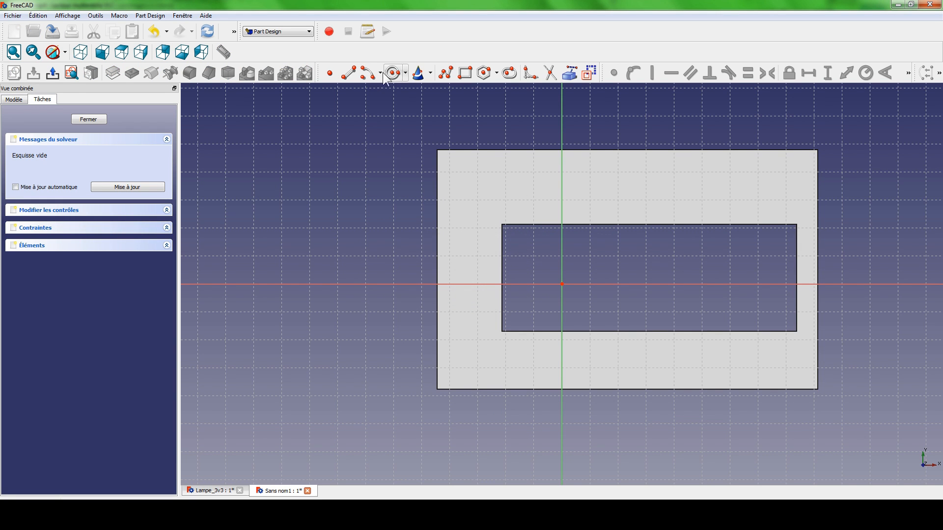
left_click(393, 73)
left_click(621, 266)
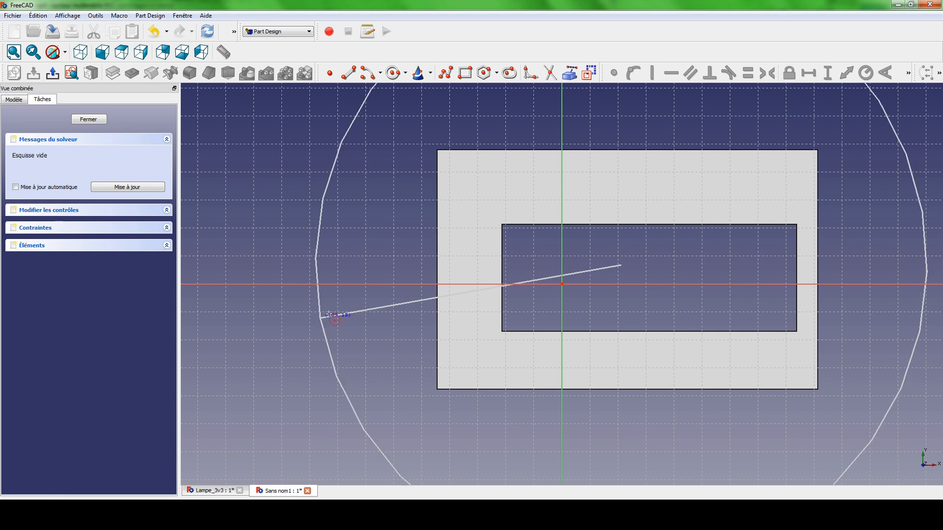
left_click(332, 319)
left_click(89, 120)
Step: Pad the circle sketch 10 mm to form a disc above the frame
left_click(112, 73)
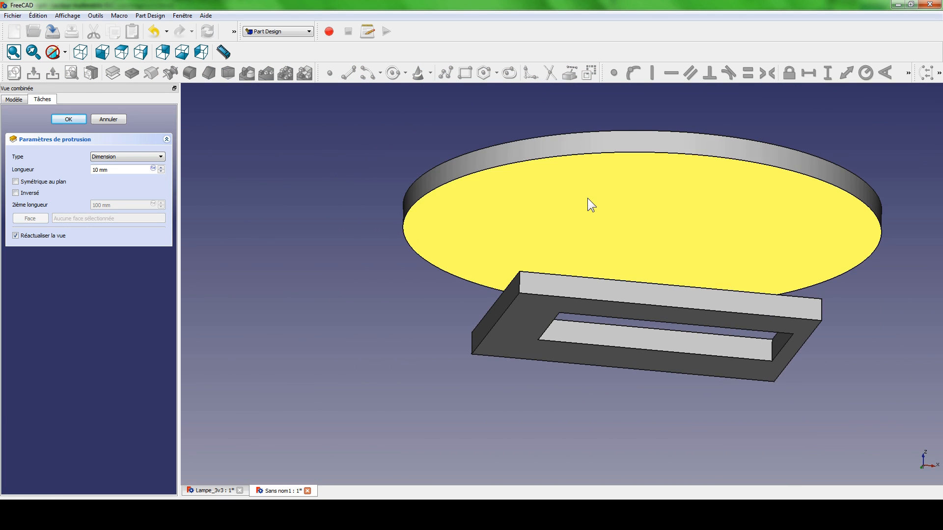
middle_click_drag(588, 198, 579, 261)
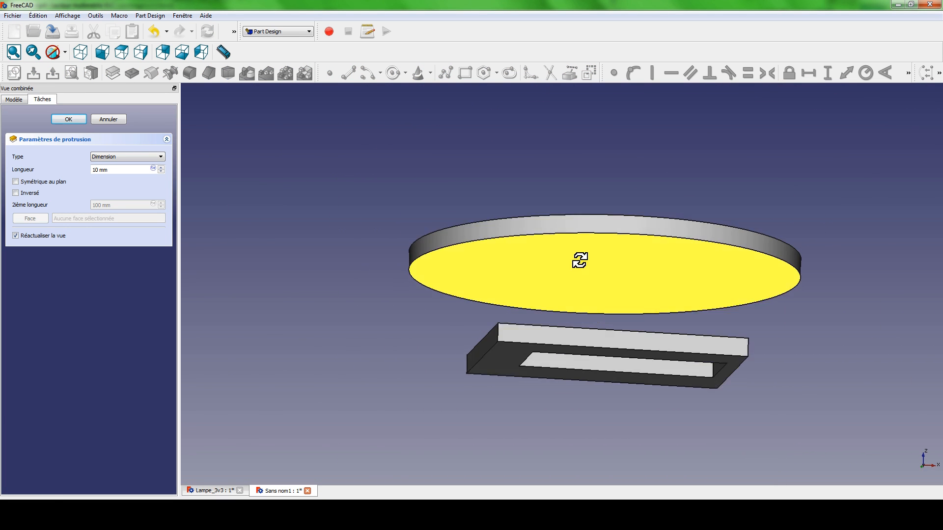
left_click(77, 123)
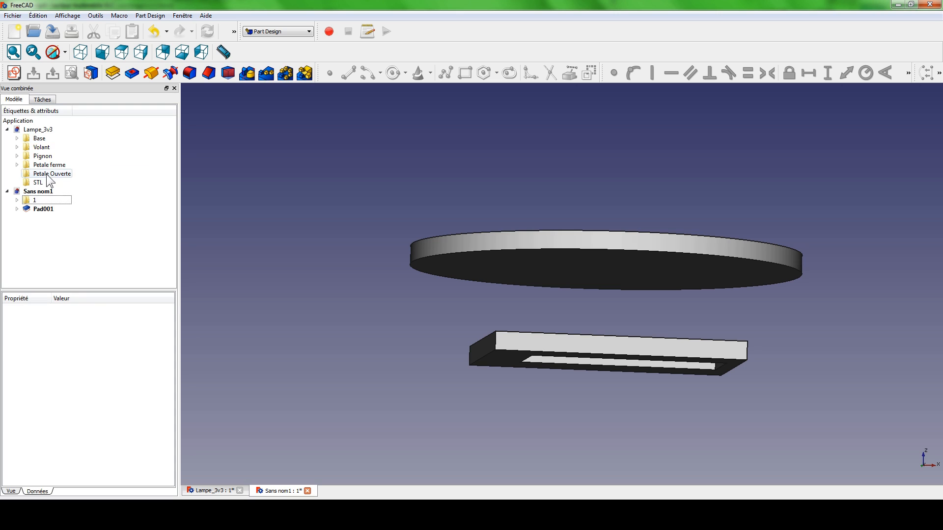
Step: Create a second group named 2 in the Sans nom1 document and move the disc's Pad001 into it
left_click(39, 210)
left_click(41, 192)
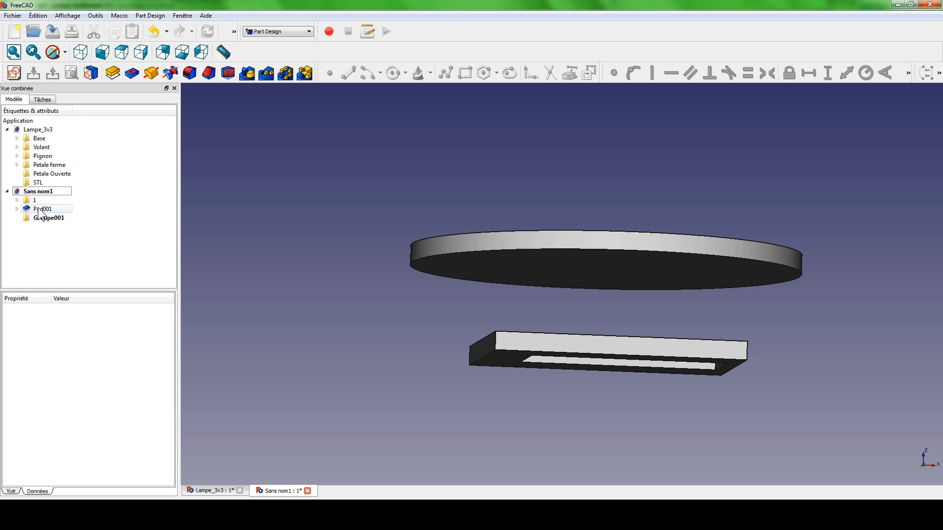
left_click_drag(39, 210, 39, 219)
left_click(39, 209)
left_click(40, 208)
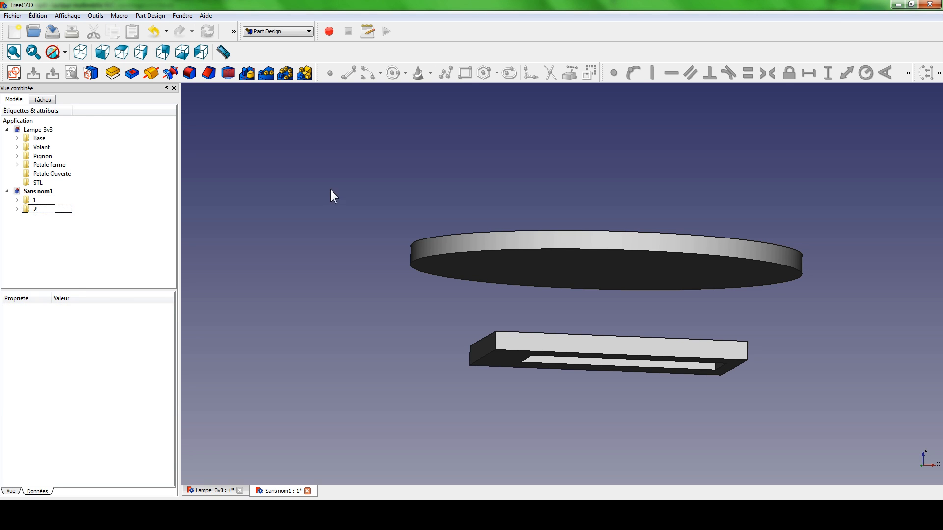
Step: Expand group 1 down to its sketch, hide its Pad, and show the Pad again
middle_click_drag(555, 175, 524, 191)
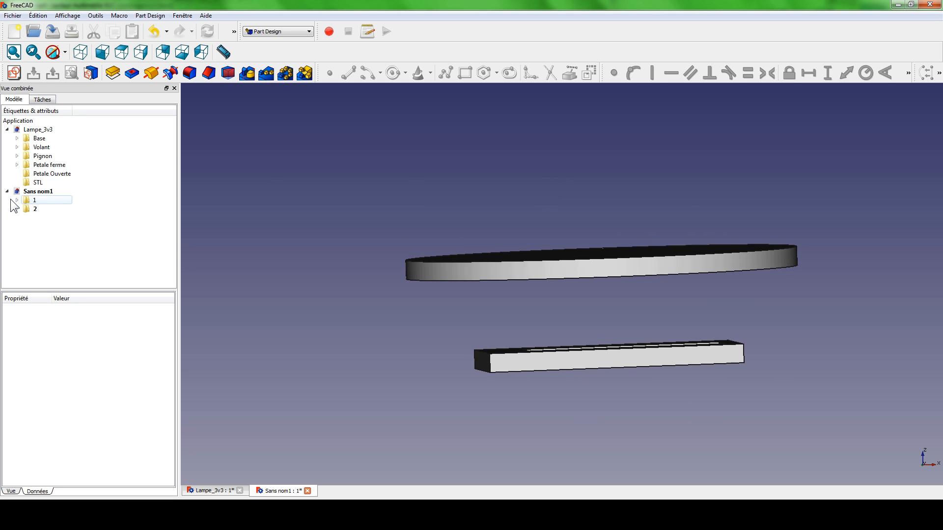
middle_click_drag(591, 212, 523, 212)
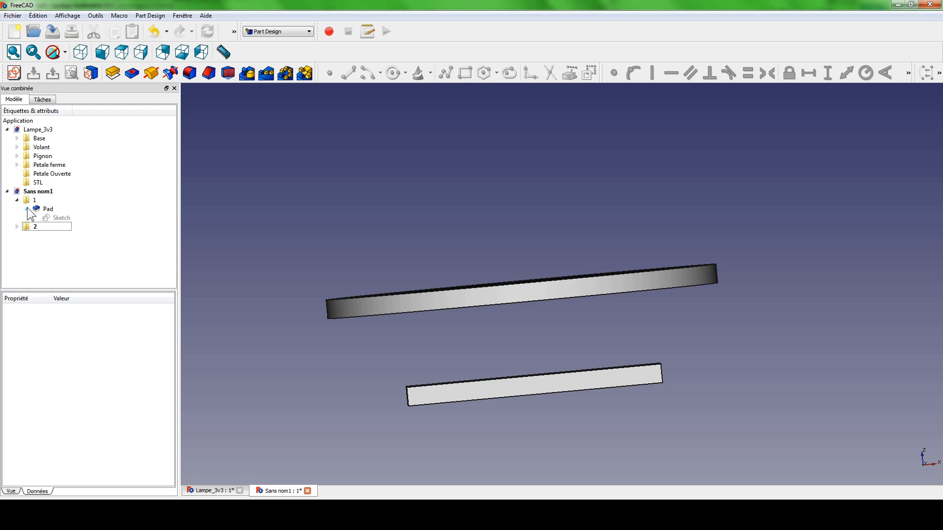
left_click(58, 218)
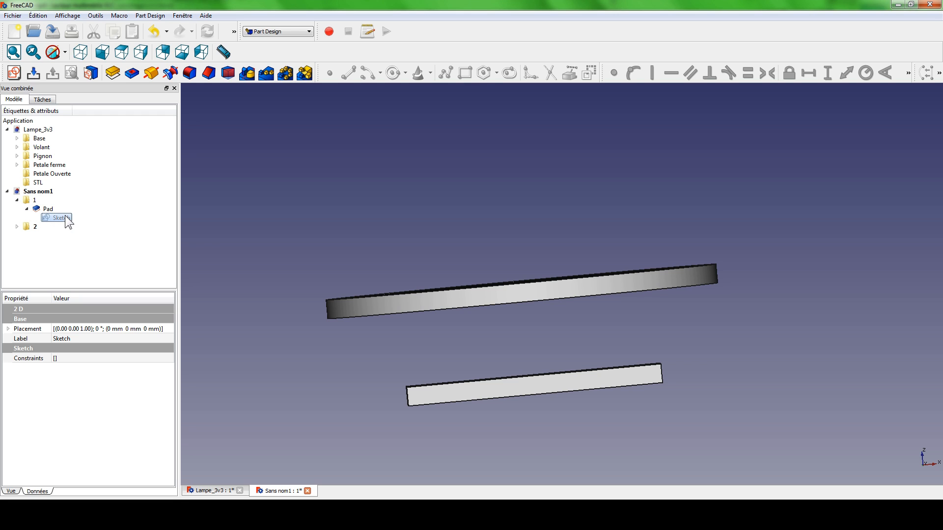
left_click(38, 210)
key("space")
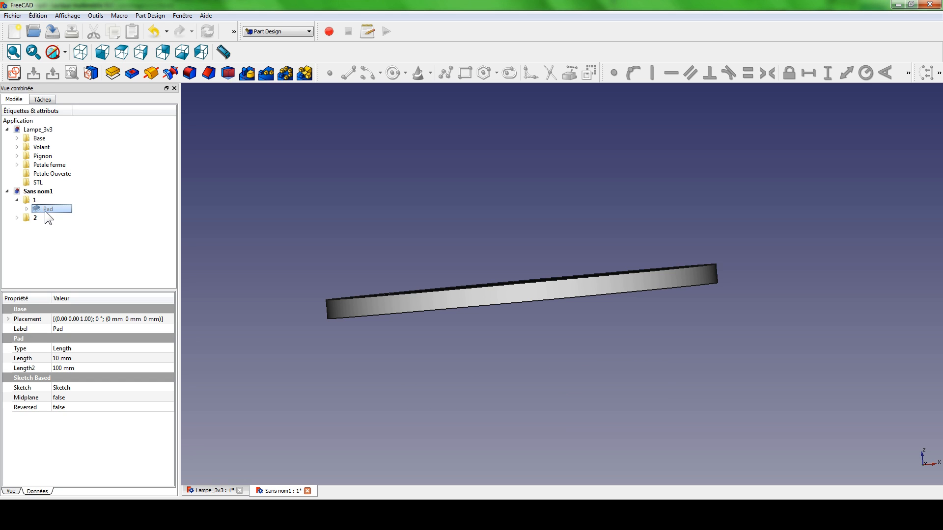
key("space")
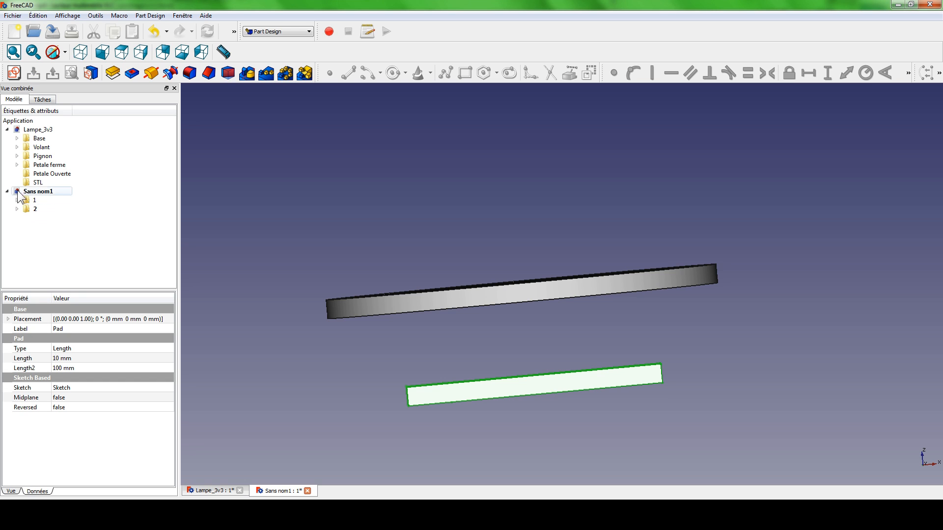
Step: Switch back to the Lampe_3v3 document and view the lamp model from other angles
left_click(212, 492)
middle_click_drag(533, 370, 480, 297)
middle_click_drag(663, 276, 632, 298)
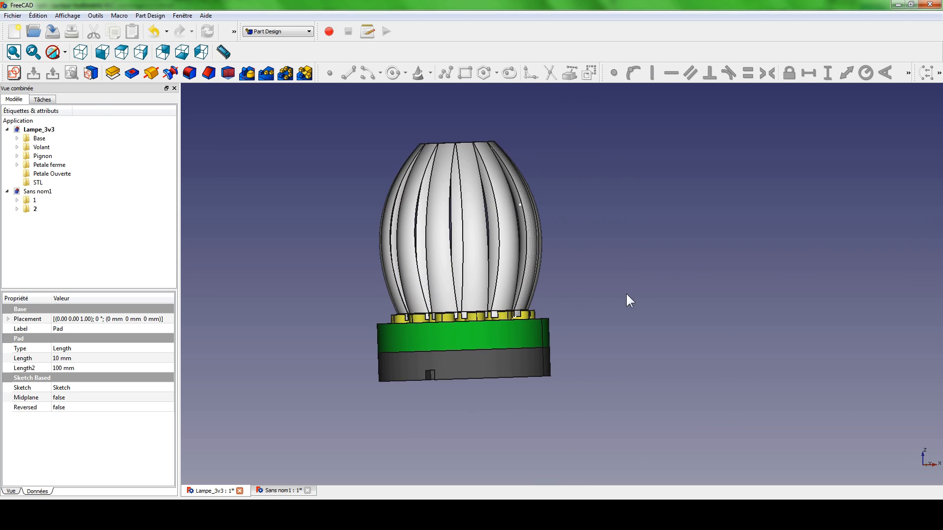